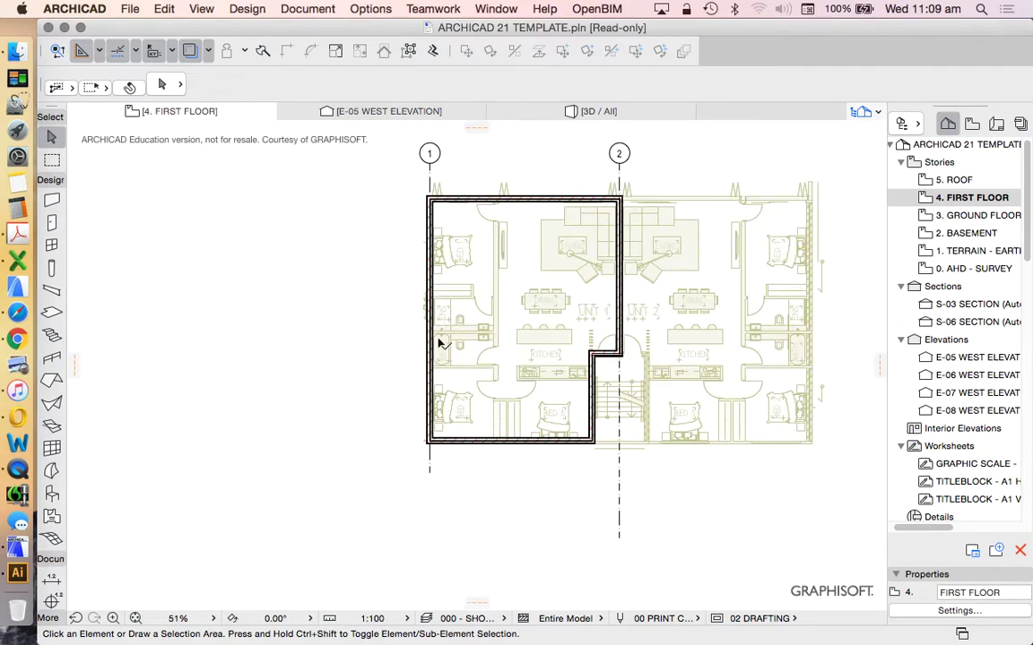
# Drag brick-rod-chart.pdf from the Finder folder onto the First Floor plan
pyautogui.click(17, 51)
pyautogui.moveTo(309, 274); pyautogui.dragTo(232, 437)
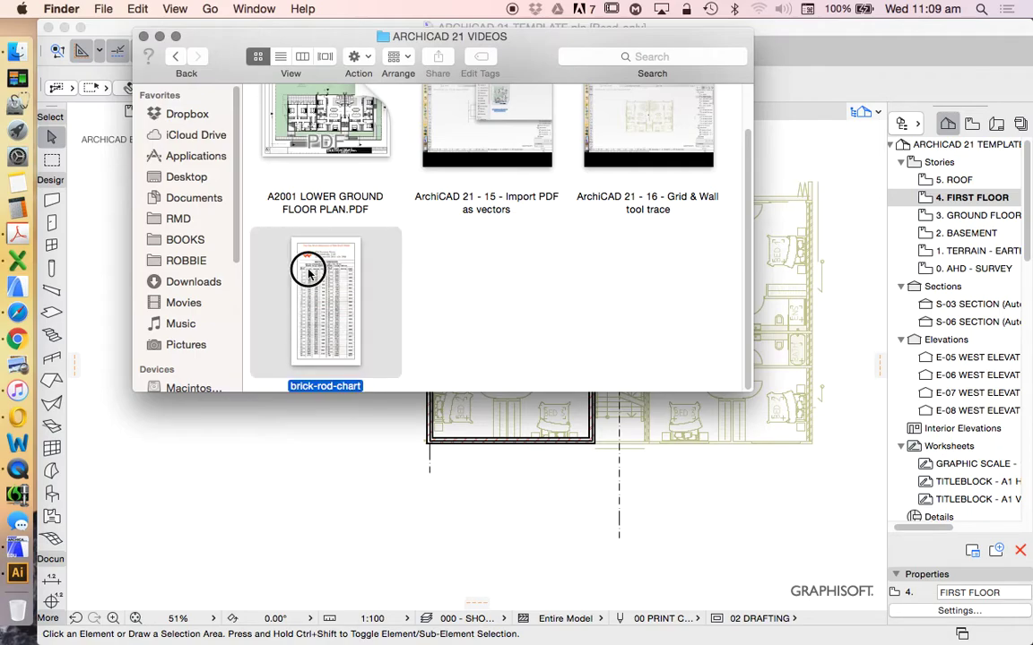
pyautogui.click(282, 394)
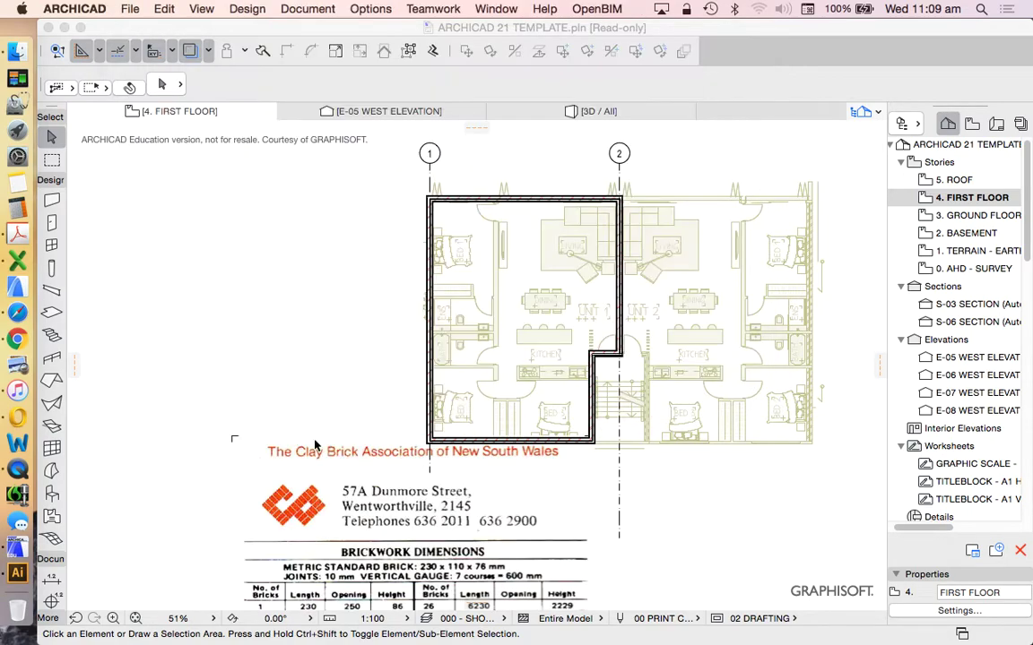
pyautogui.scroll(-10, 578, 336)
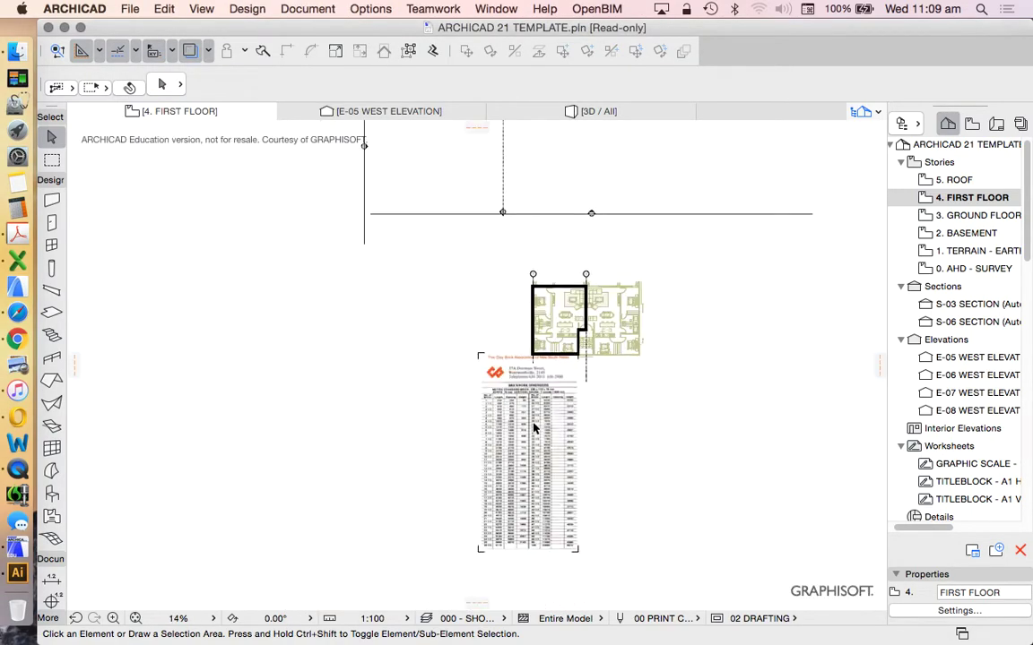
# Move the placed brick chart up beside the building outline and deselect it
pyautogui.click(449, 341)
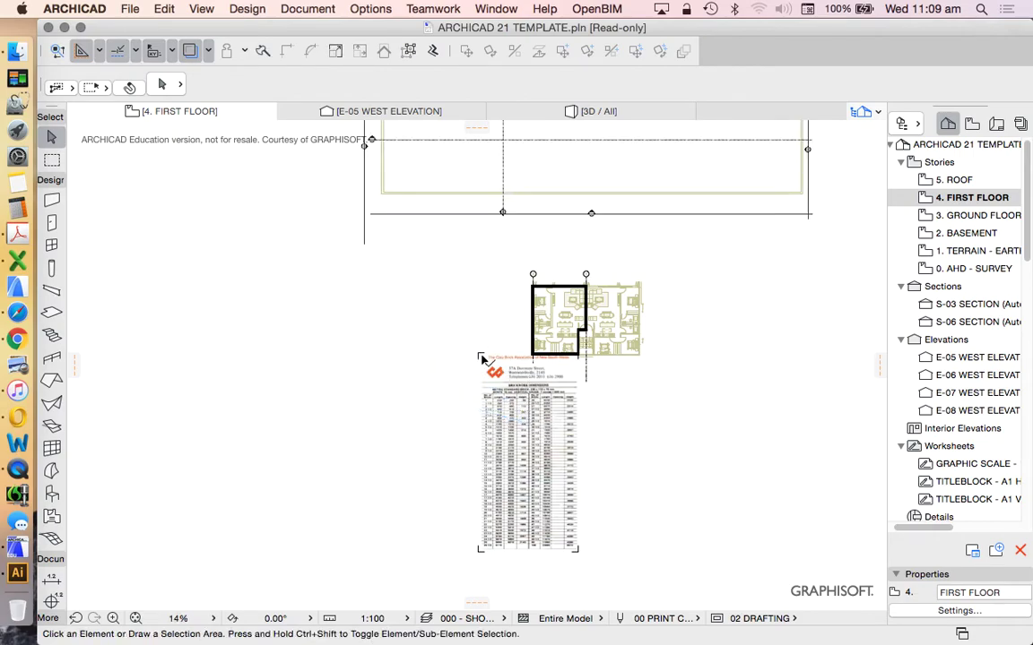
pyautogui.moveTo(480, 357); pyautogui.dragTo(400, 259)
pyautogui.click(512, 262)
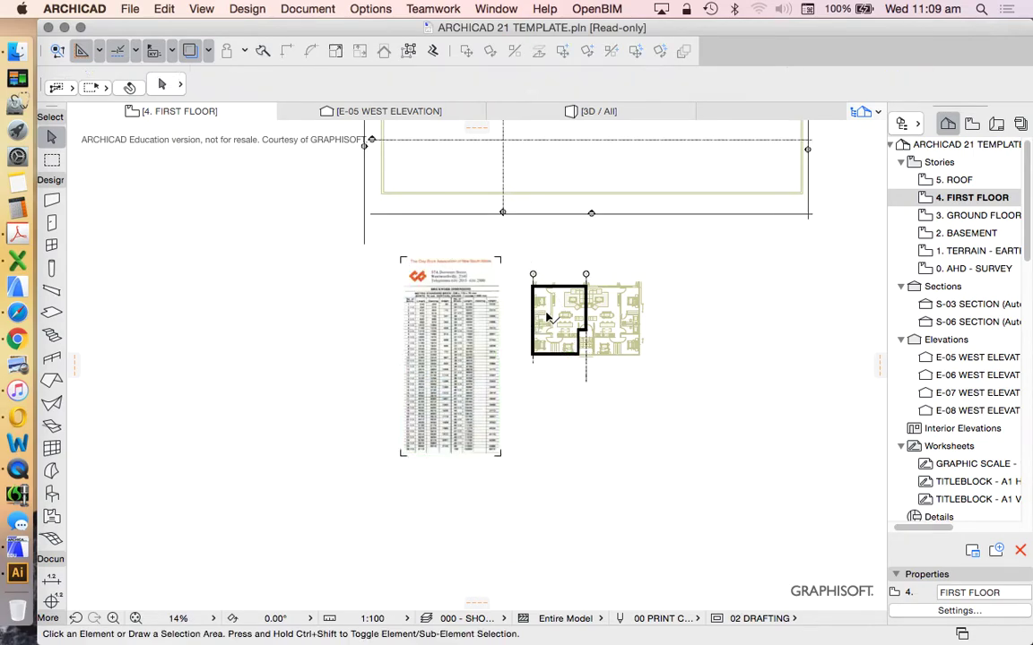
pyautogui.scroll(6, 541, 311)
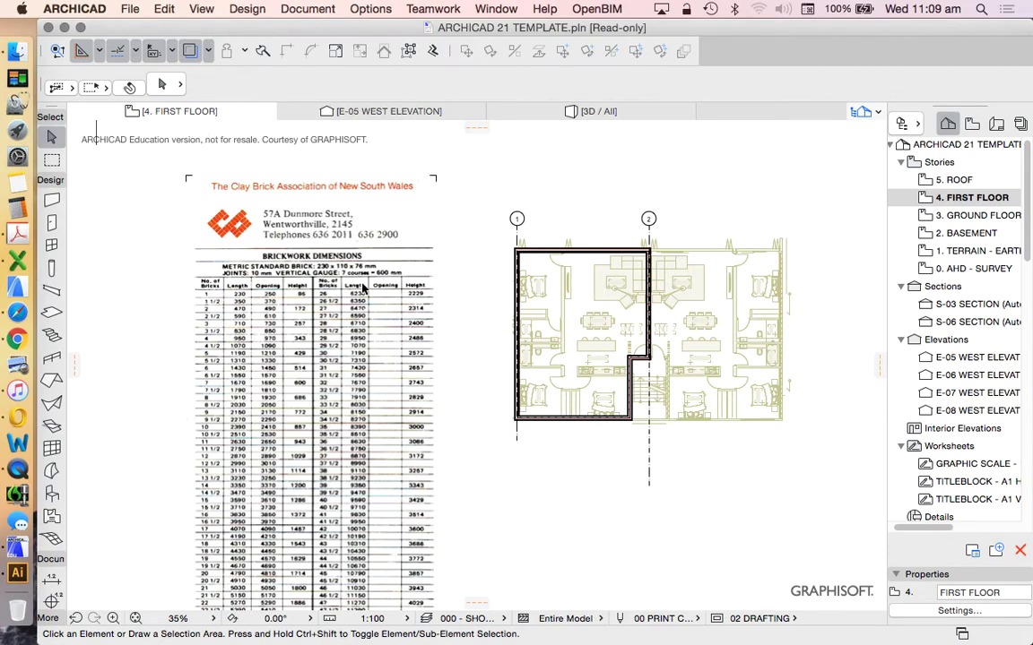
pyautogui.scroll(2, 583, 251)
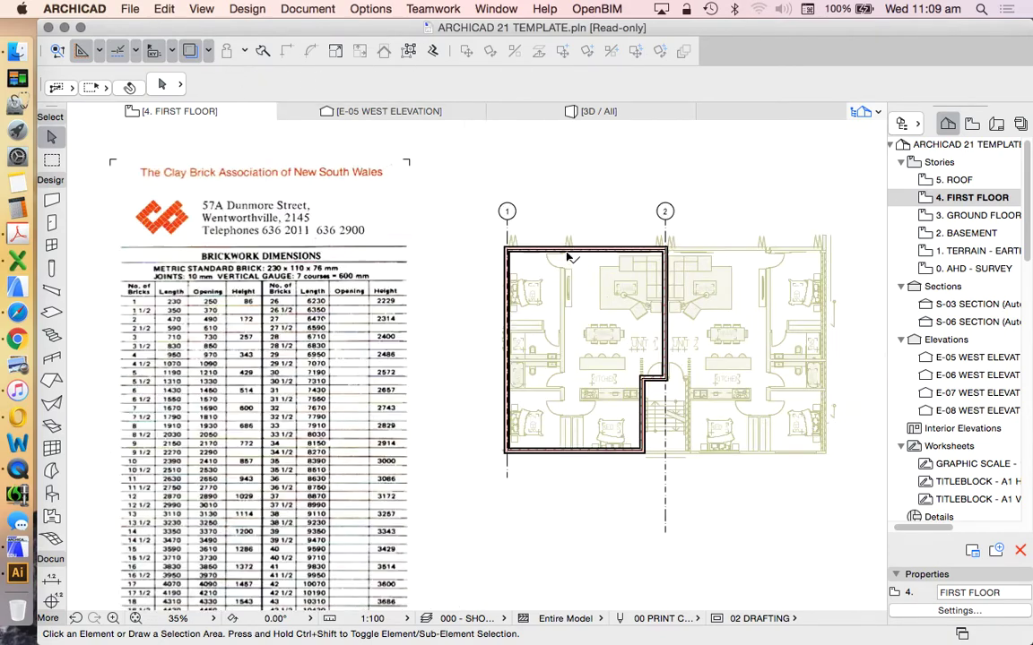
pyautogui.scroll(2, 600, 269)
pyautogui.scroll(-2, 620, 289)
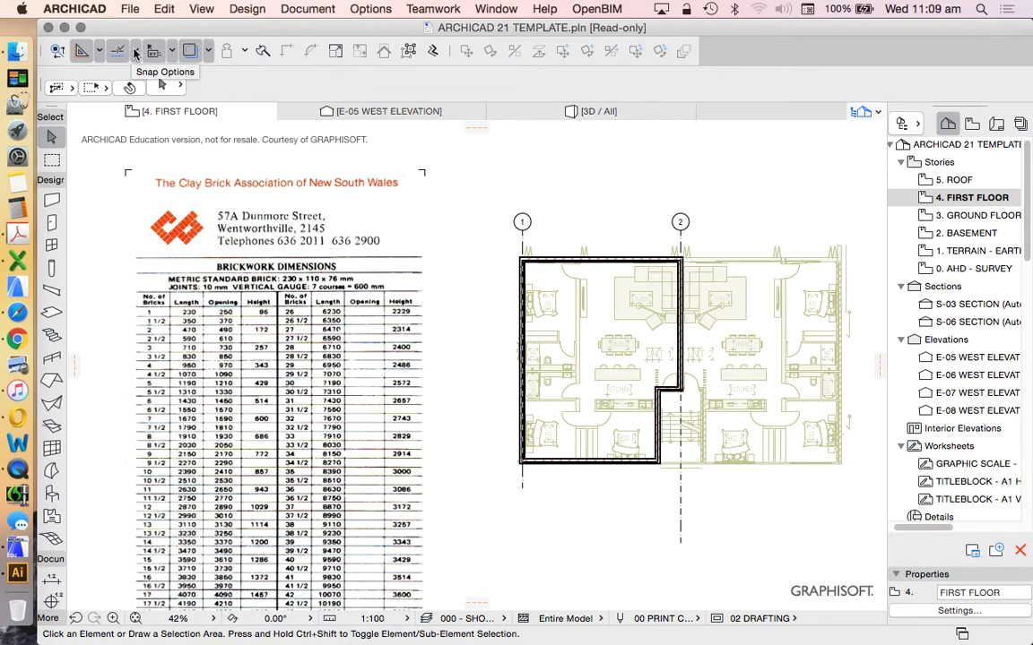
pyautogui.scroll(-2, 457, 179)
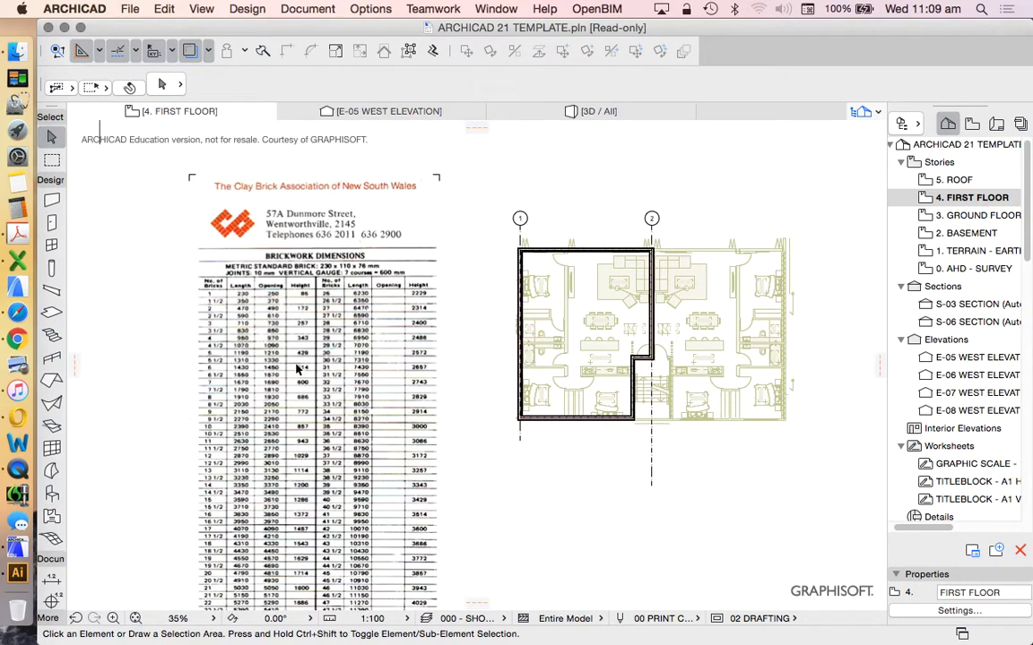
# Nudge the brick chart slightly right and up, then deselect it
pyautogui.click(428, 307)
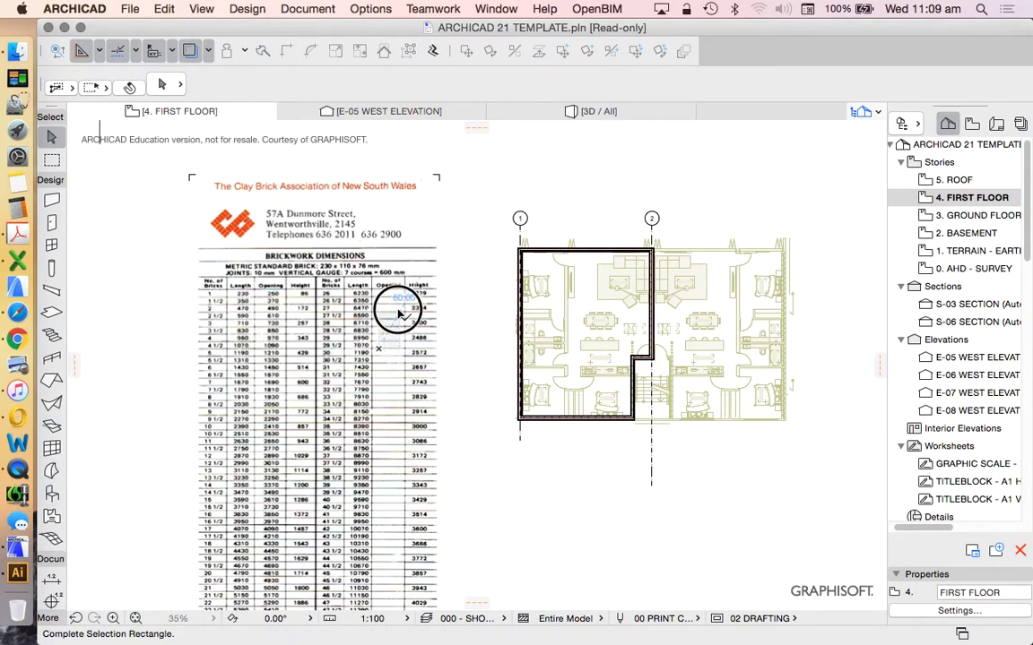
pyautogui.click(437, 177)
pyautogui.moveTo(439, 179); pyautogui.dragTo(477, 157)
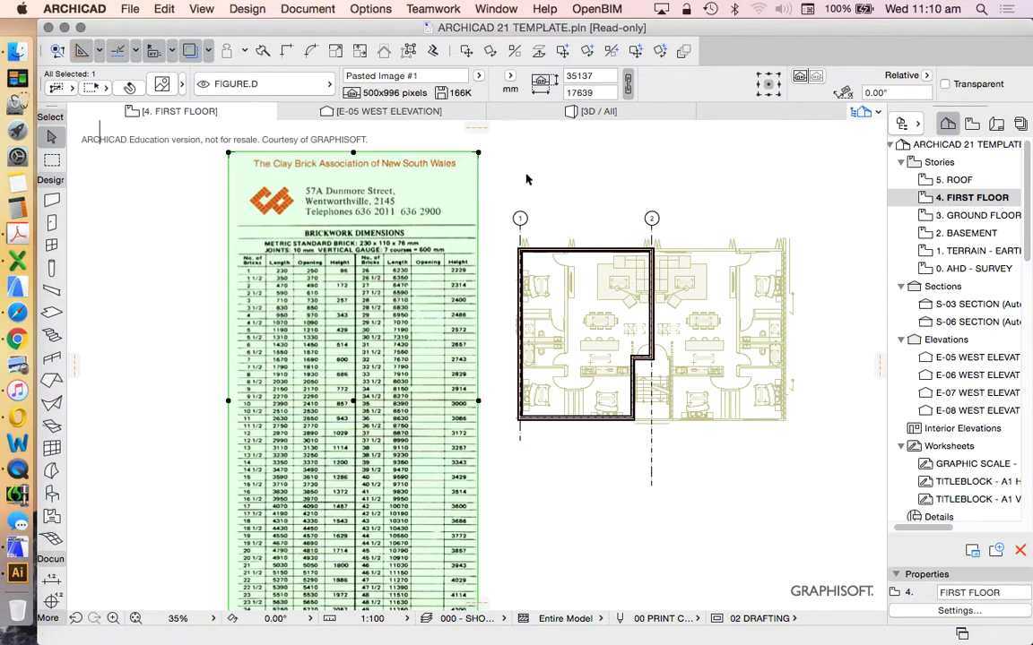
pyautogui.press('Escape')
pyautogui.scroll(2, 322, 289)
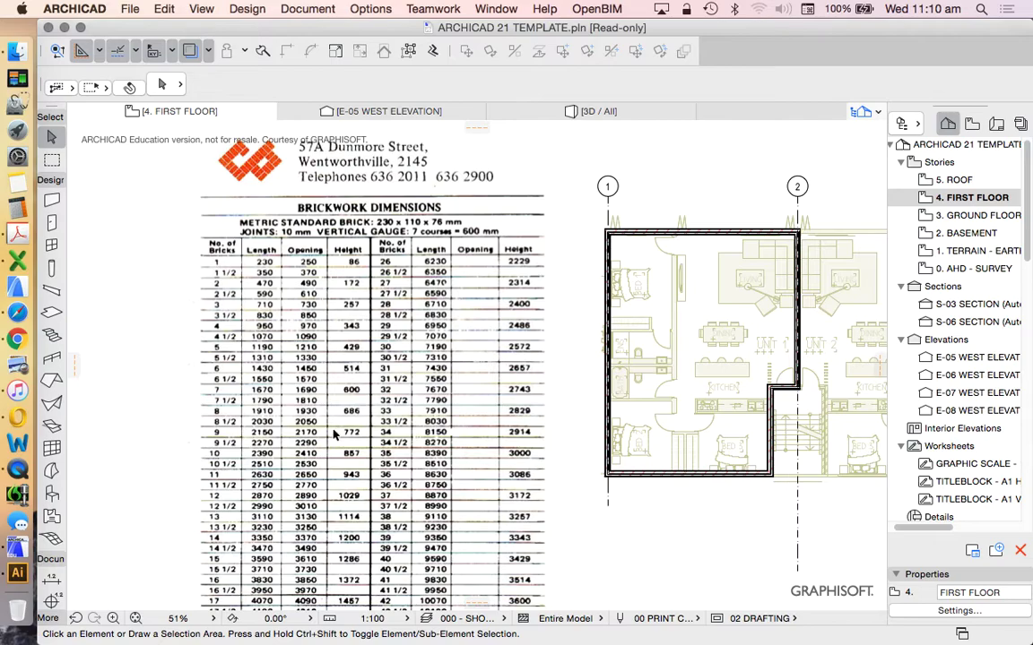
pyautogui.scroll(-2, 334, 435)
pyautogui.scroll(2, 380, 258)
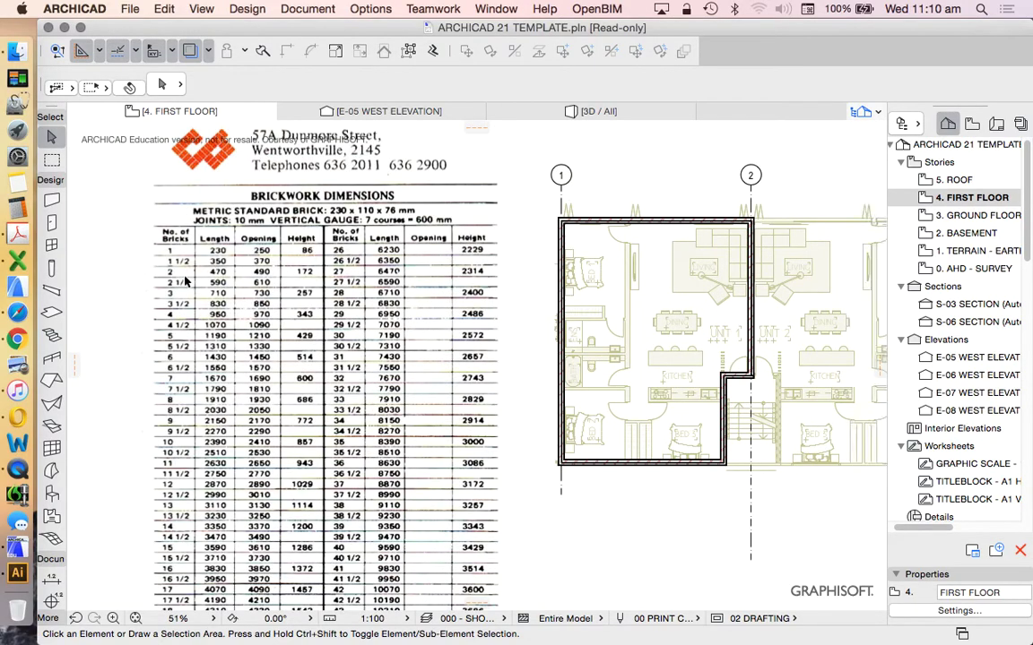
pyautogui.scroll(3, 203, 239)
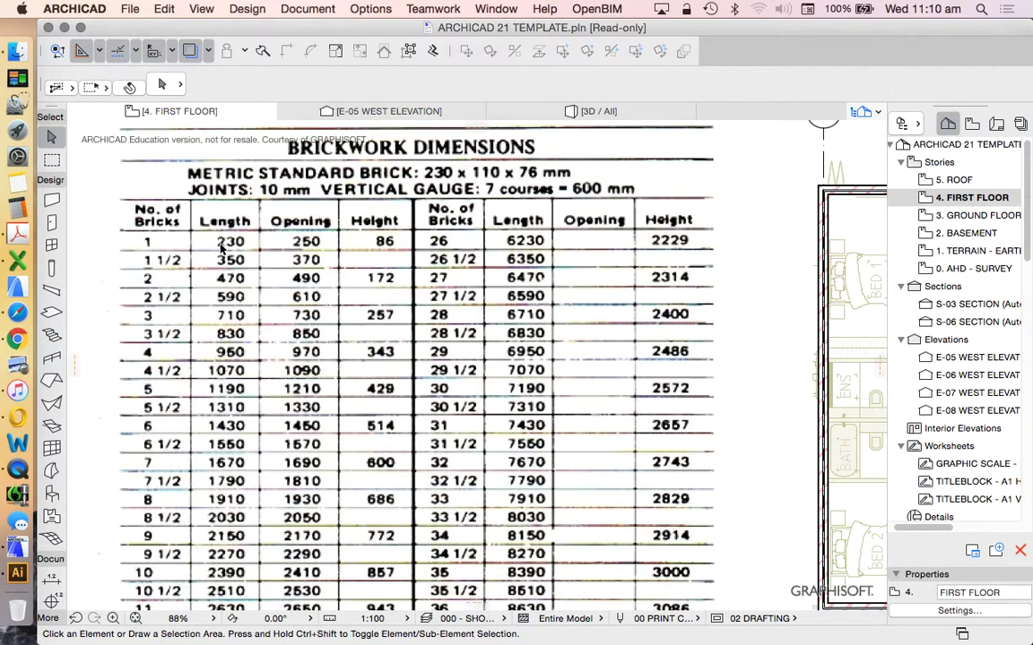
pyautogui.scroll(-2, 229, 249)
pyautogui.scroll(-2, 218, 239)
pyautogui.scroll(-1, 218, 238)
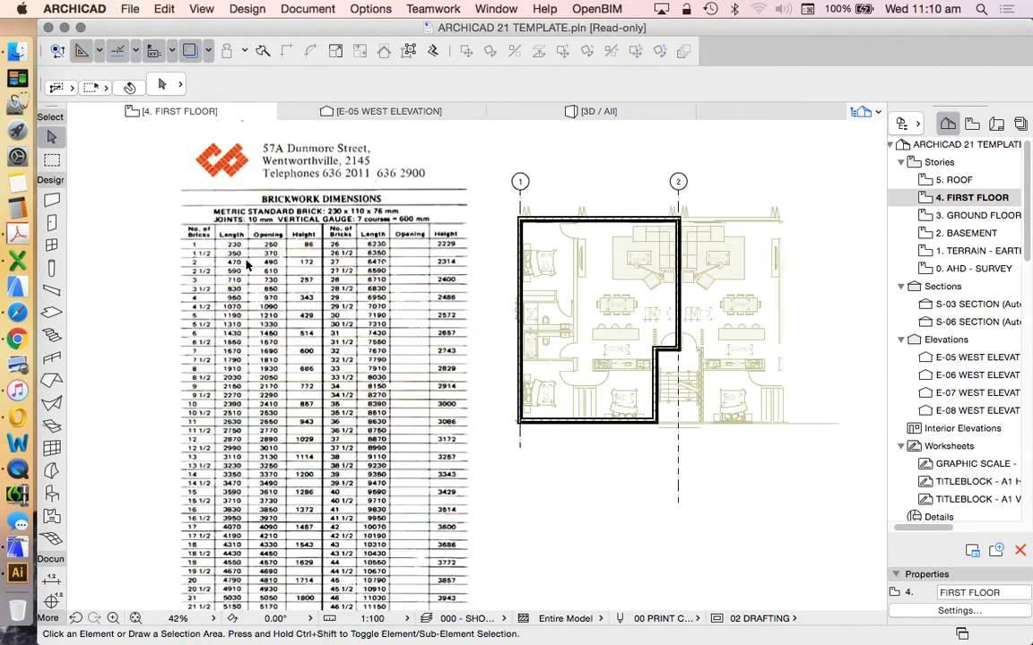
pyautogui.scroll(-1, 218, 239)
pyautogui.scroll(1, 484, 233)
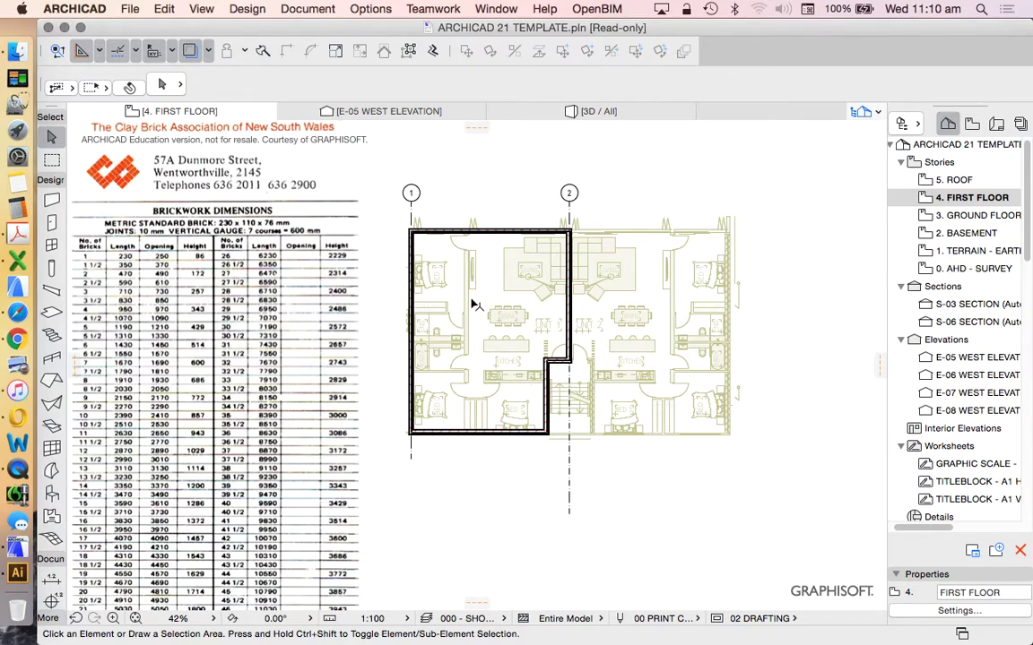
pyautogui.scroll(-3, 473, 324)
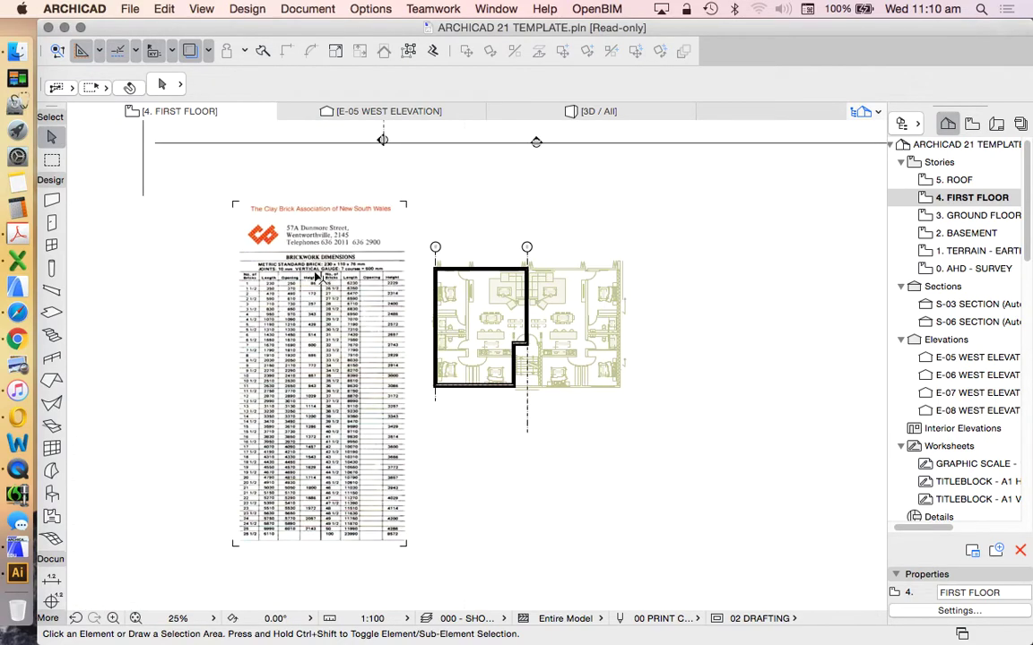
# Shift the brick chart slightly left and up beside the walls
pyautogui.click(406, 202)
pyautogui.moveTo(406, 202); pyautogui.dragTo(388, 191)
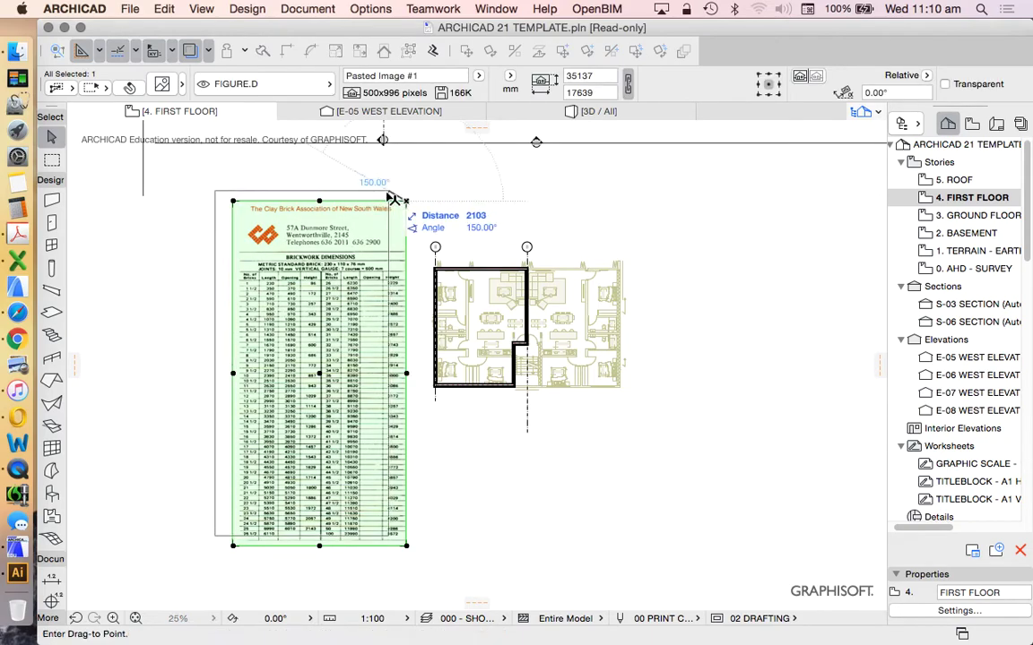
pyautogui.click(518, 210)
pyautogui.scroll(1, 434, 190)
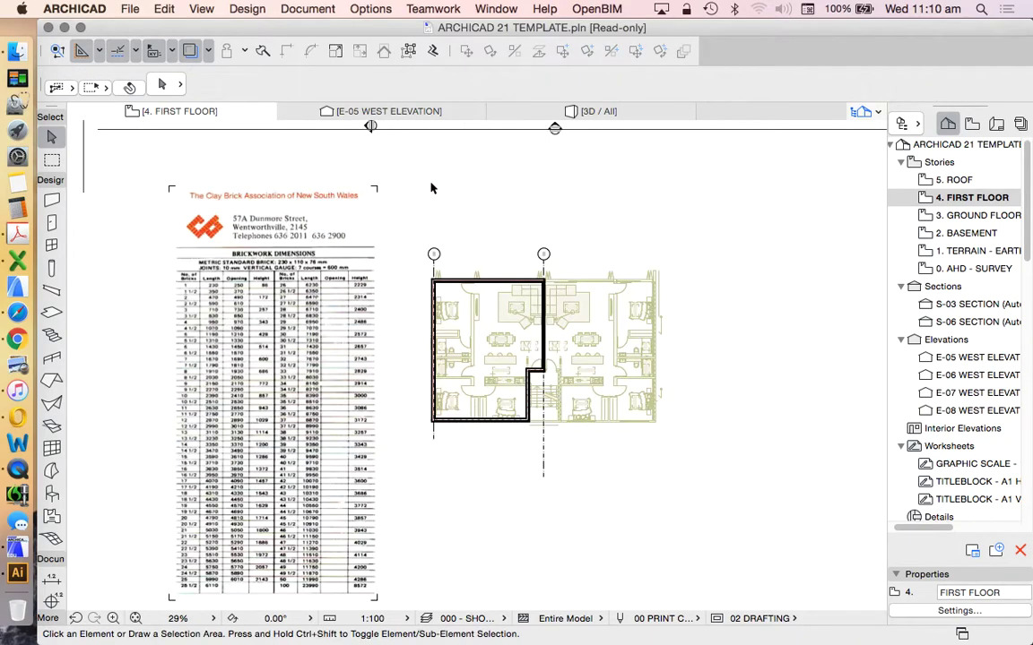
# Hide the trace reference plan and set the Line tool pen to red
pyautogui.click(191, 52)
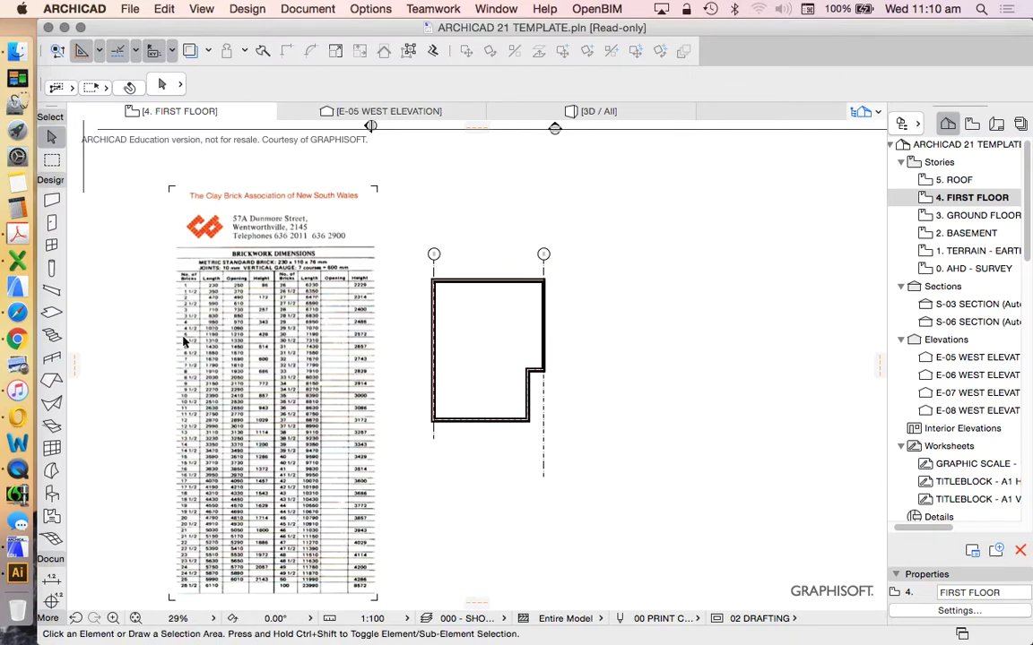
pyautogui.scroll(-2, 53, 573)
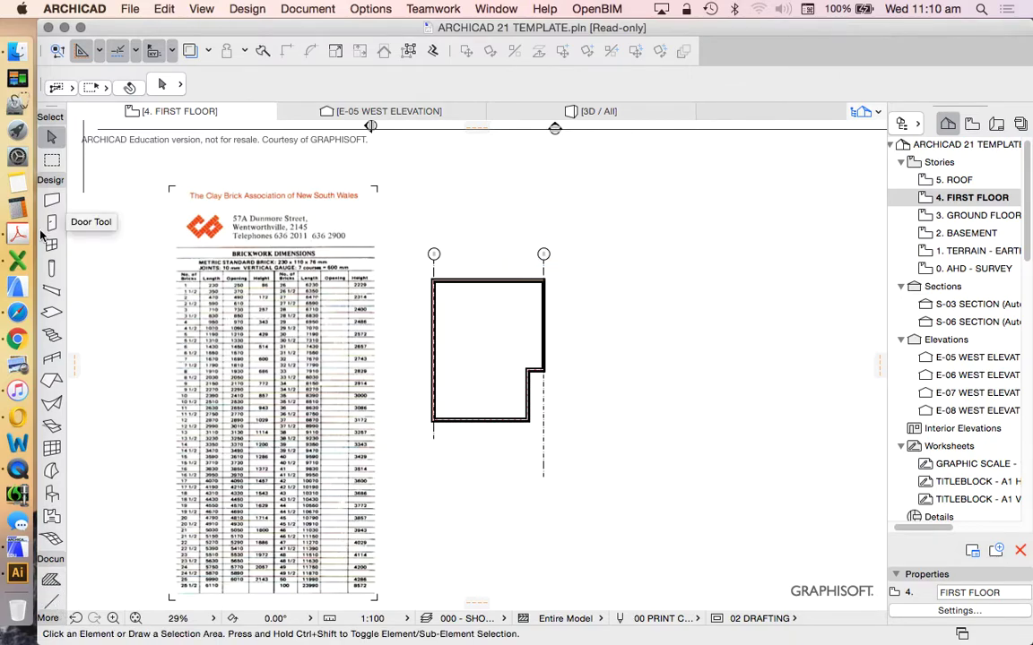
pyautogui.click(50, 180)
pyautogui.click(51, 329)
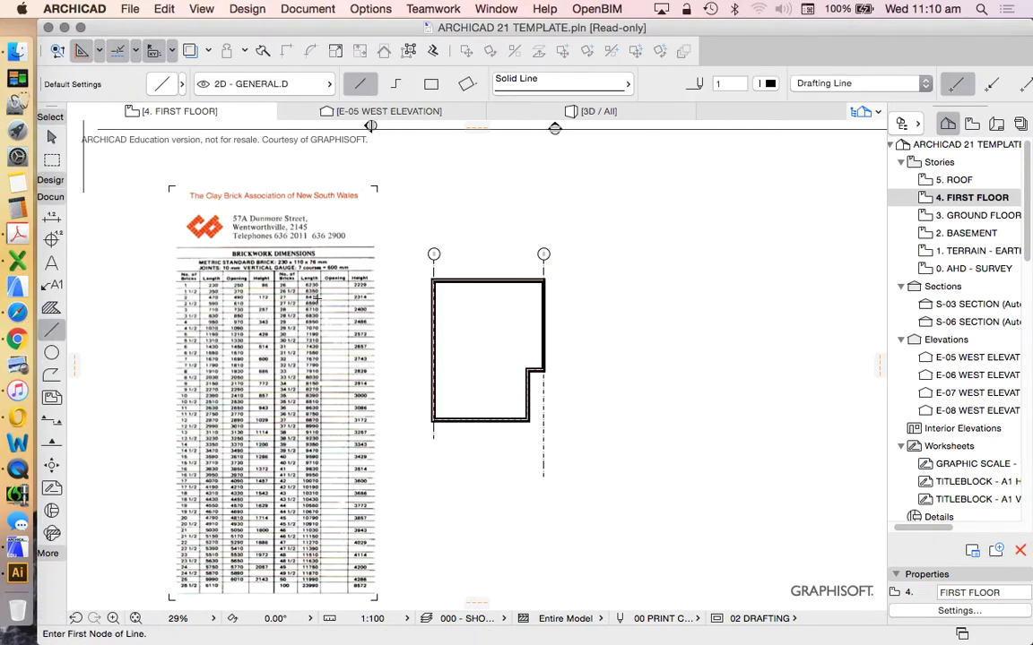
pyautogui.scroll(2, 296, 323)
pyautogui.click(768, 83)
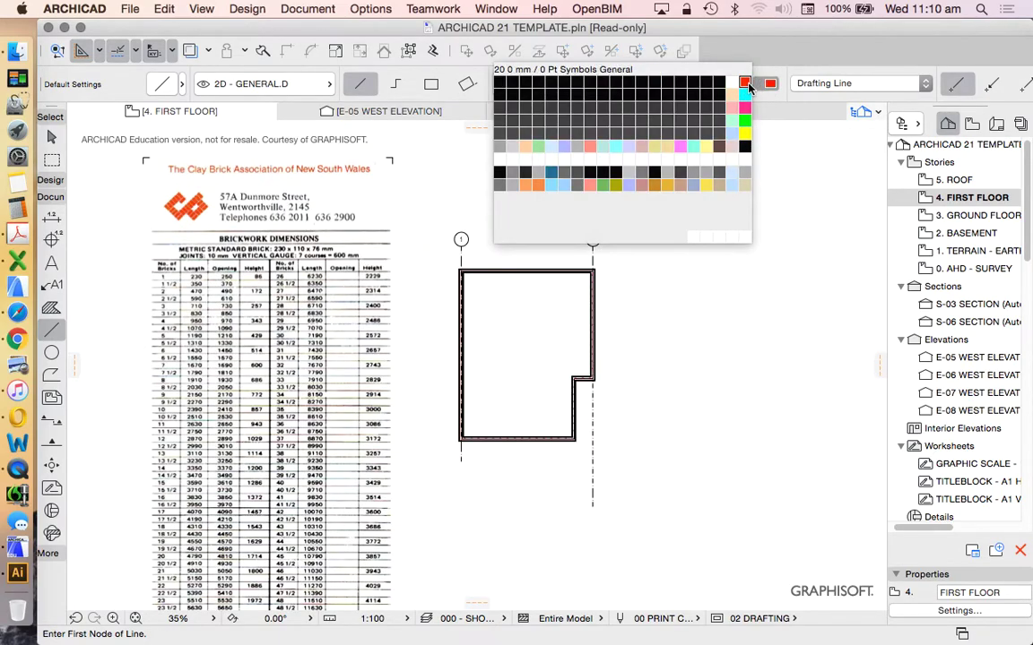
pyautogui.click(748, 85)
pyautogui.scroll(3, 433, 280)
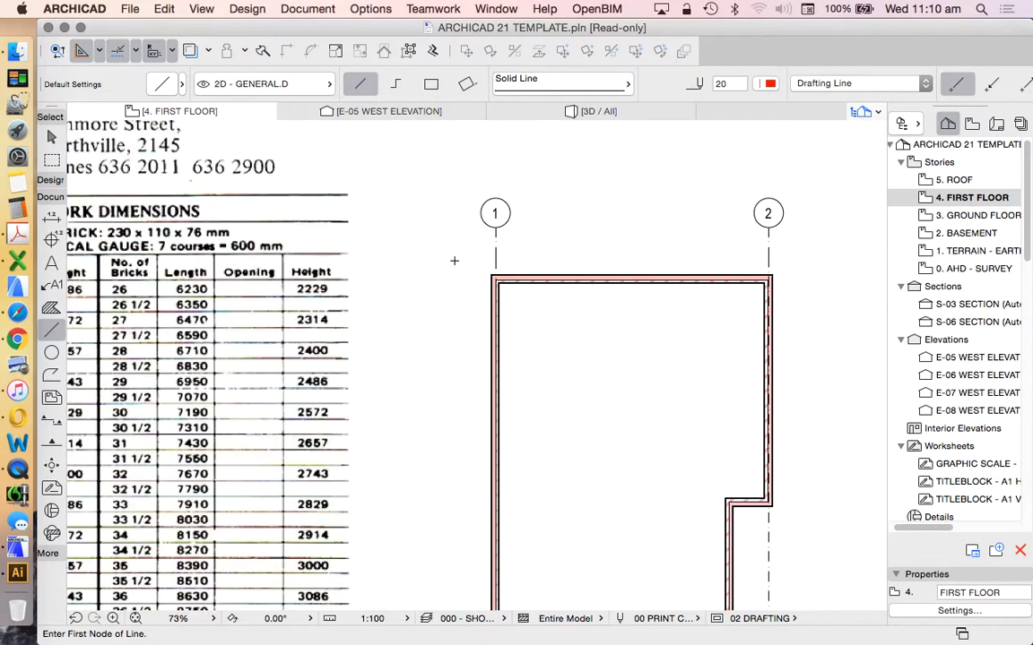
pyautogui.scroll(-3, 484, 265)
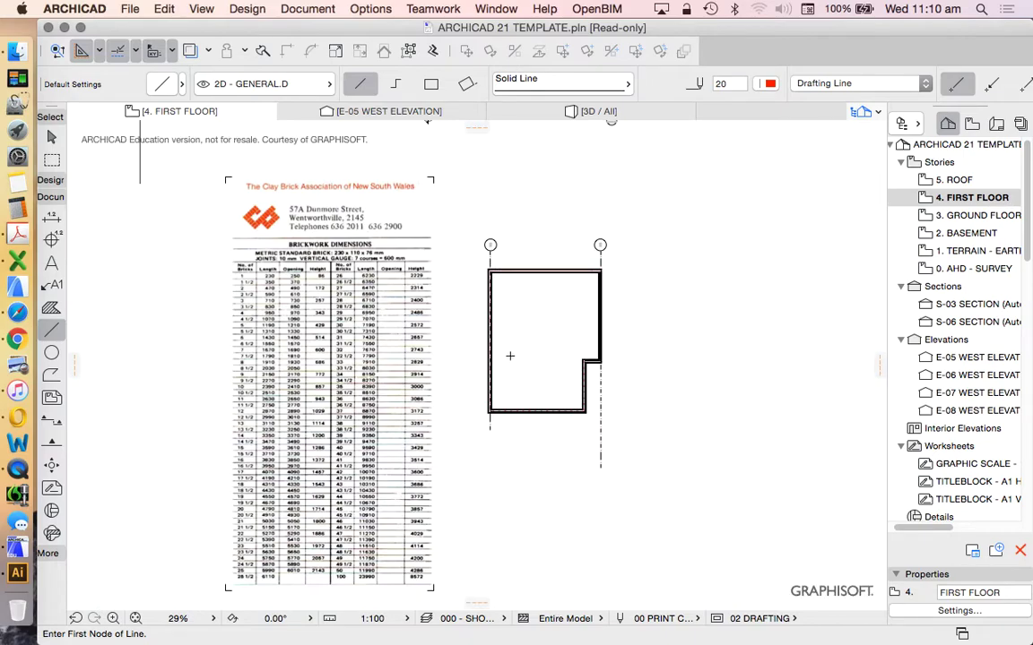
pyautogui.scroll(1, 613, 344)
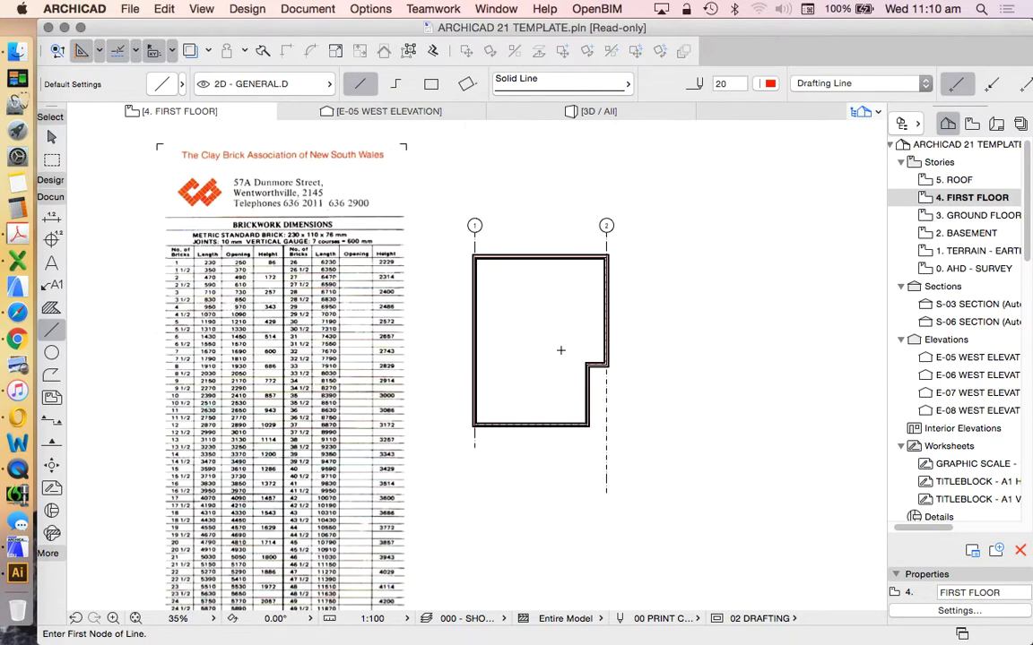
# Draw a red line from the building's top-left corner out to the left
pyautogui.click(474, 257)
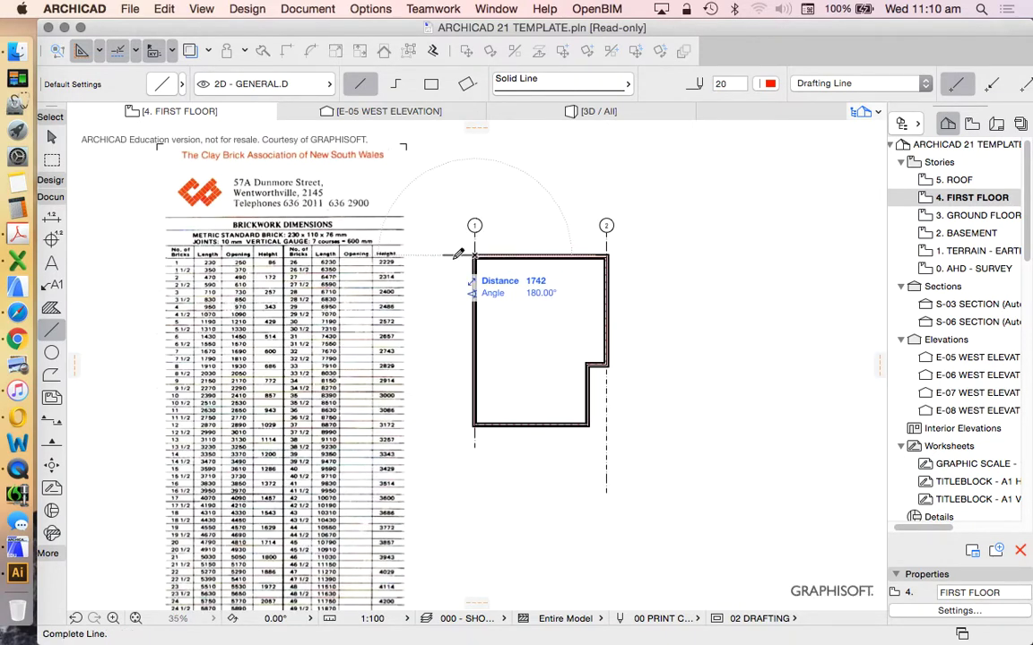
pyautogui.scroll(3, 471, 251)
pyautogui.scroll(3, 448, 251)
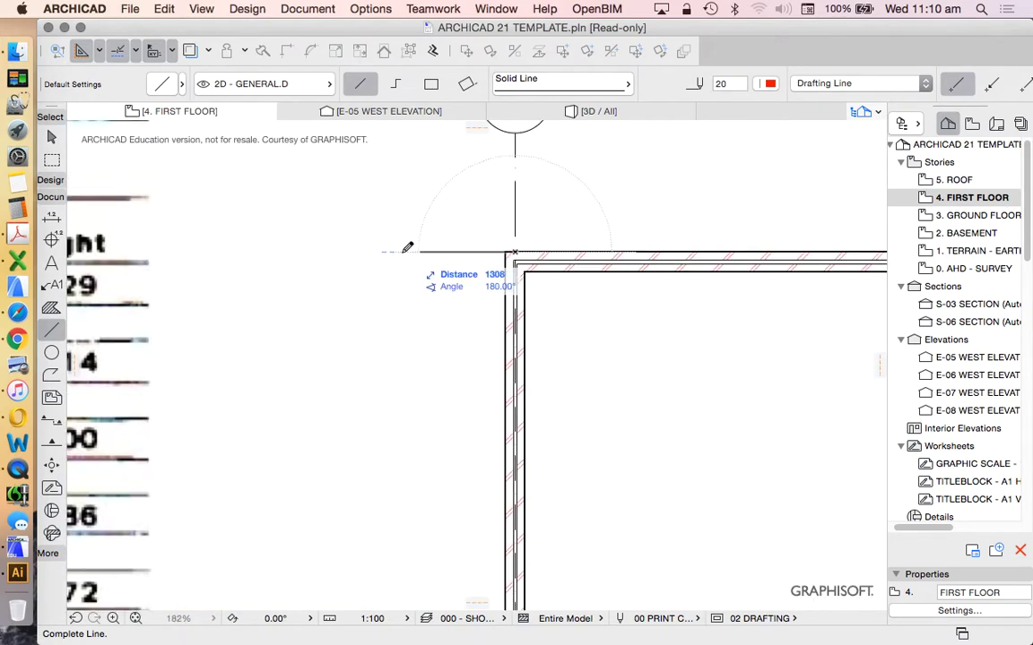
pyautogui.click(323, 252)
pyautogui.scroll(5, 466, 255)
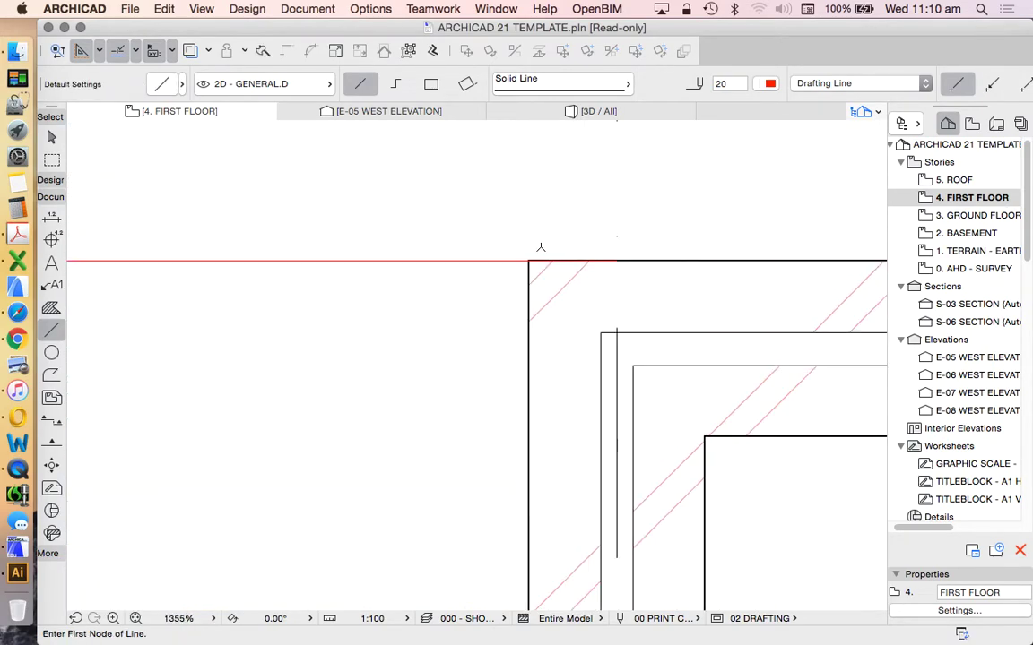
pyautogui.scroll(3, 582, 258)
pyautogui.scroll(-2, 623, 284)
pyautogui.scroll(-3, 537, 214)
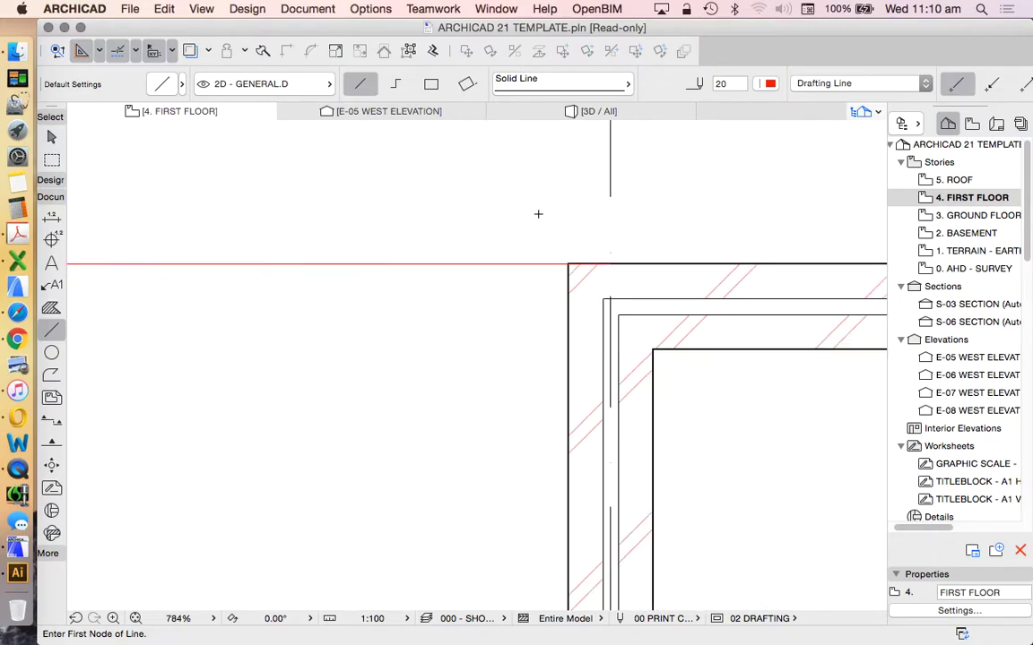
pyautogui.scroll(-4, 537, 214)
pyautogui.scroll(-2, 535, 225)
pyautogui.scroll(-2, 556, 229)
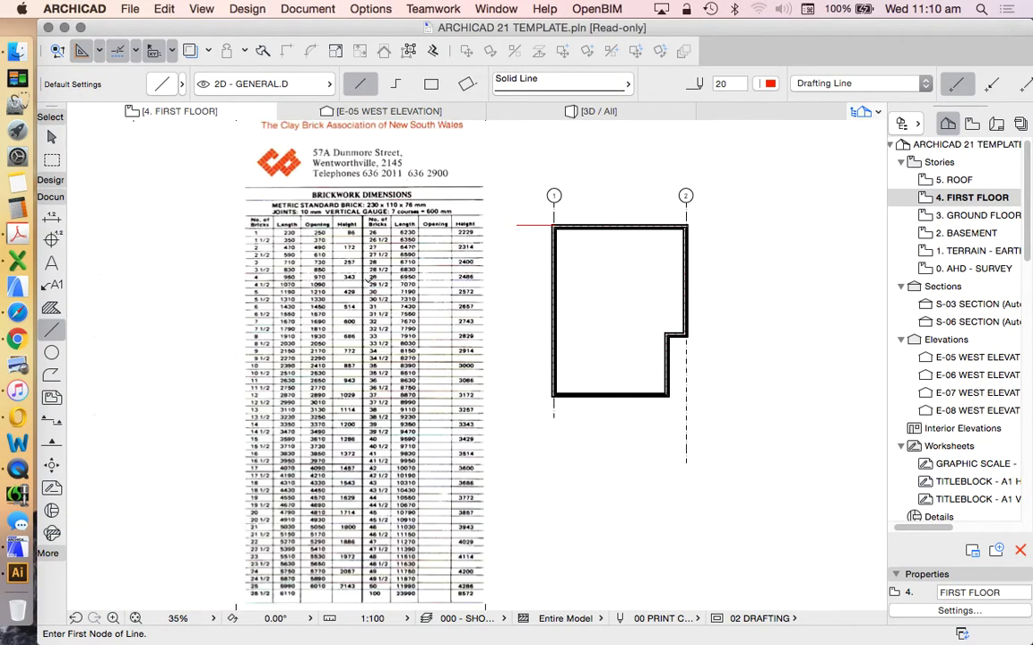
pyautogui.scroll(2, 179, 191)
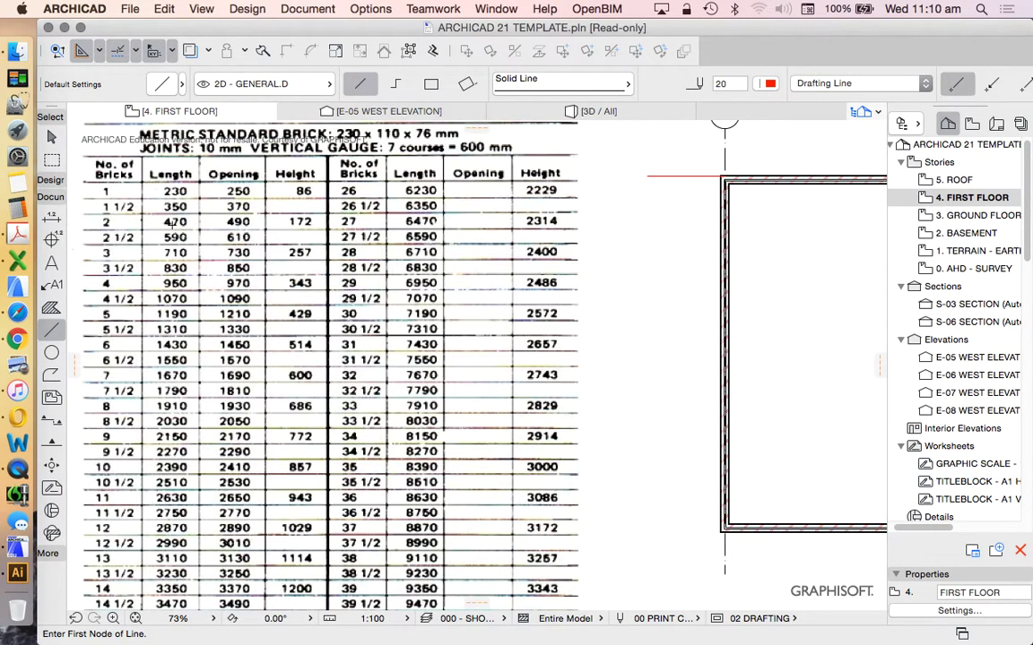
pyautogui.scroll(-2, 344, 254)
pyautogui.scroll(-3, 343, 254)
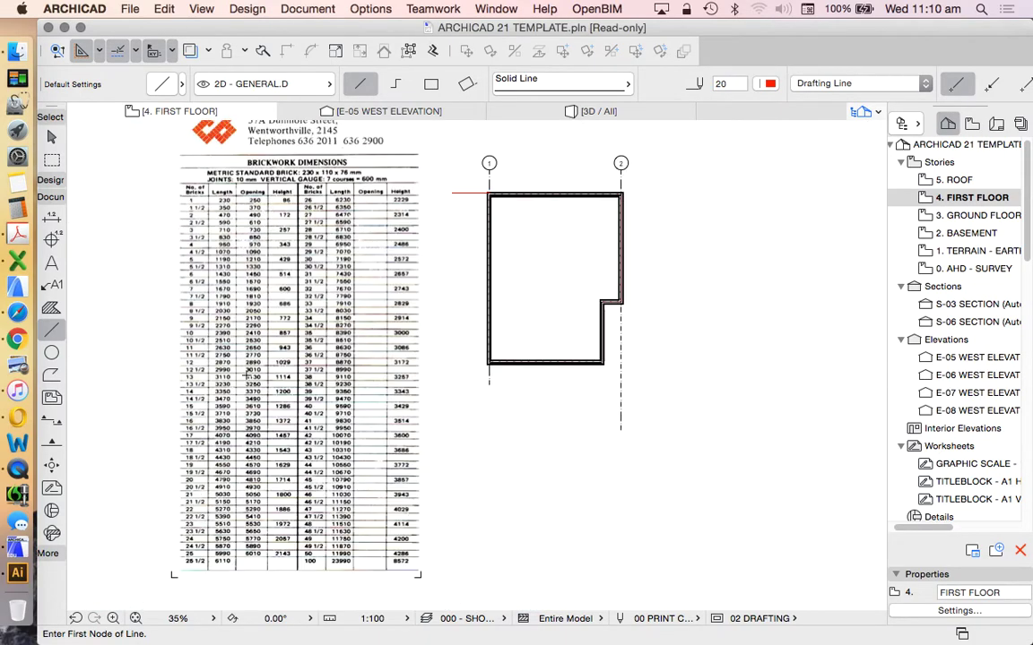
pyautogui.scroll(1, 499, 185)
pyautogui.scroll(1, 498, 185)
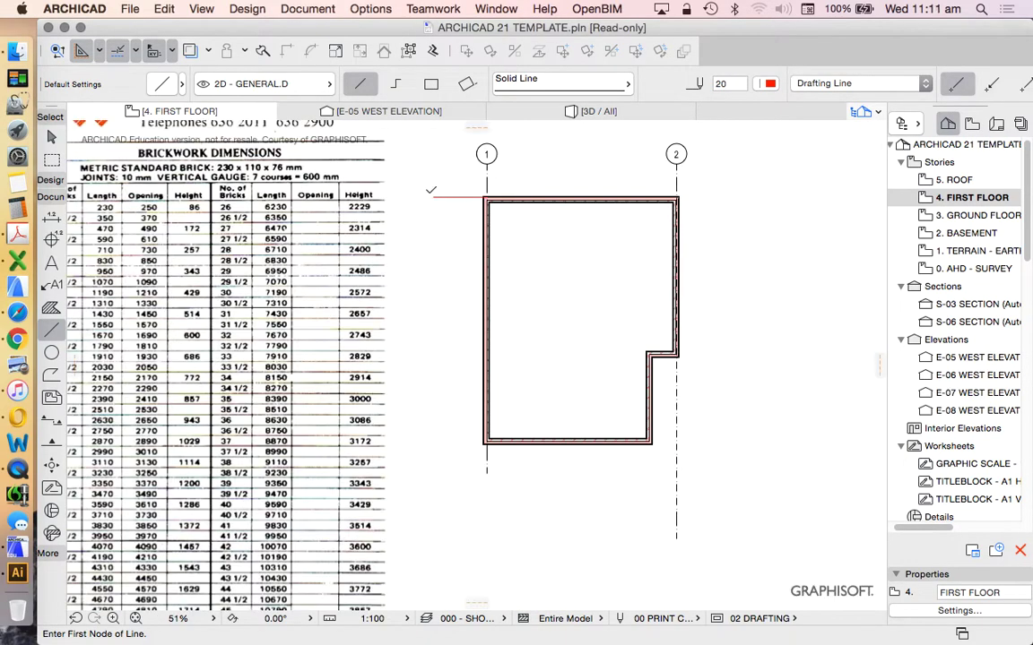
# Measure the west wall from the top-left corner, reading about 12144
pyautogui.click(432, 198)
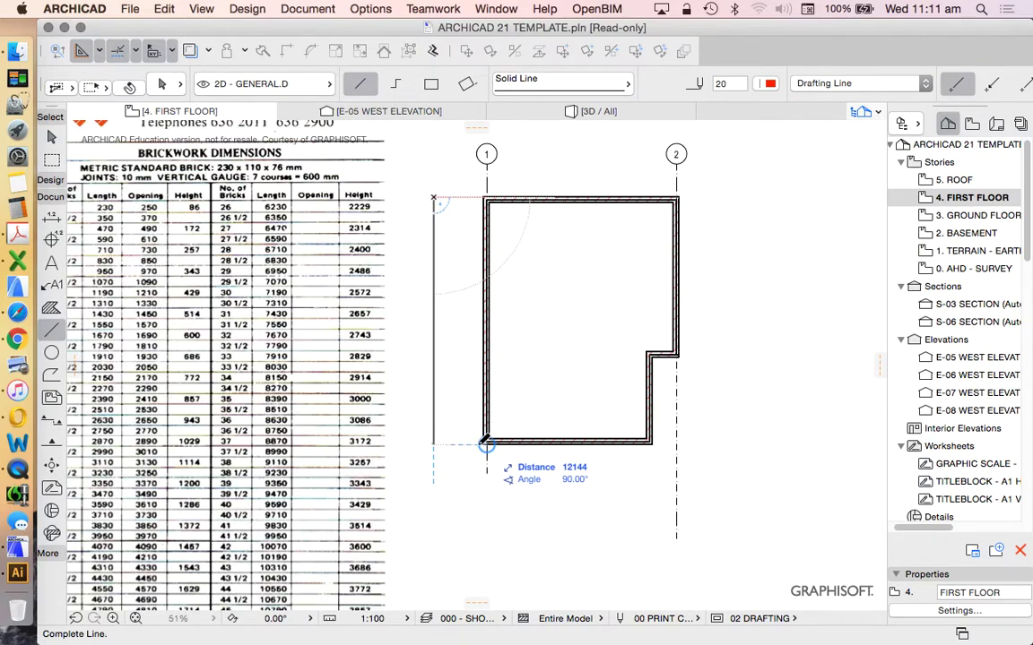
pyautogui.scroll(-3, 519, 345)
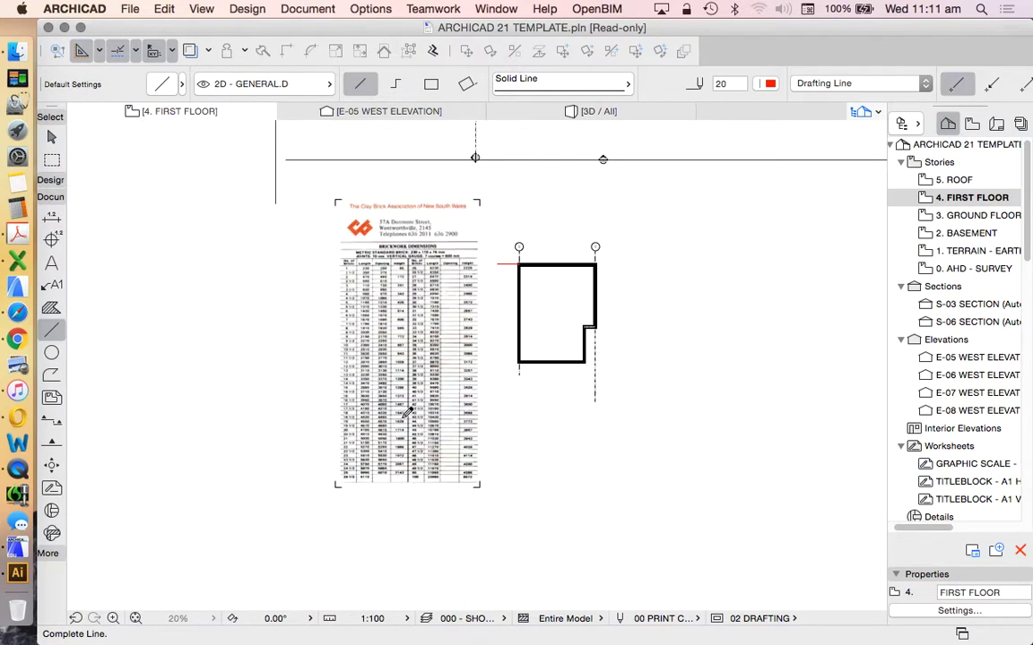
pyautogui.click(413, 417)
pyautogui.scroll(3, 412, 417)
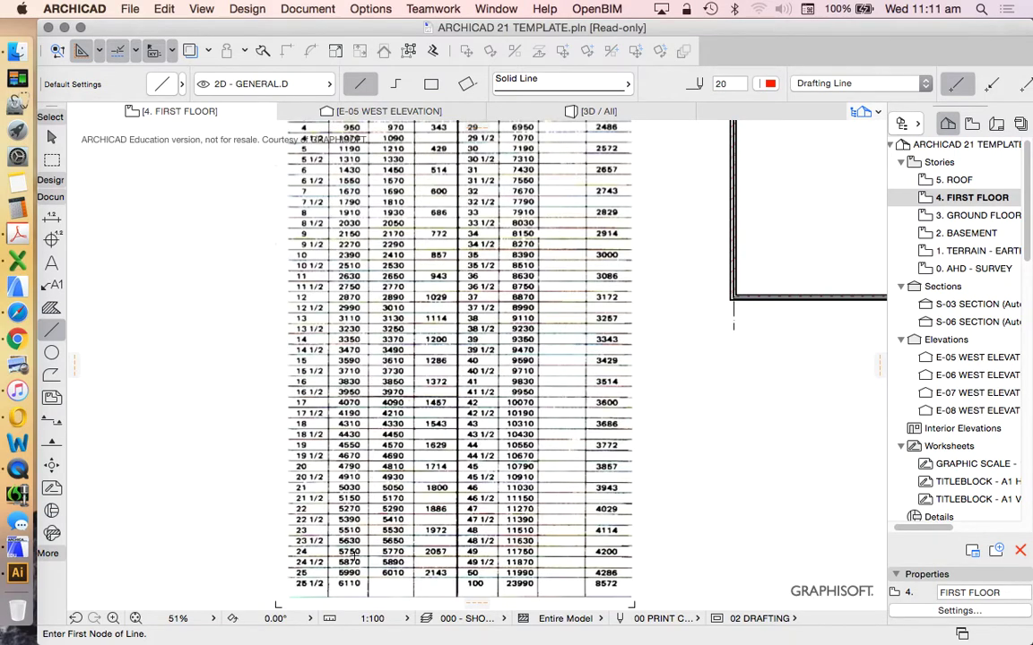
# Check the brick table for the nearest length, then bring up the red line's context menu
pyautogui.scroll(-2, 316, 518)
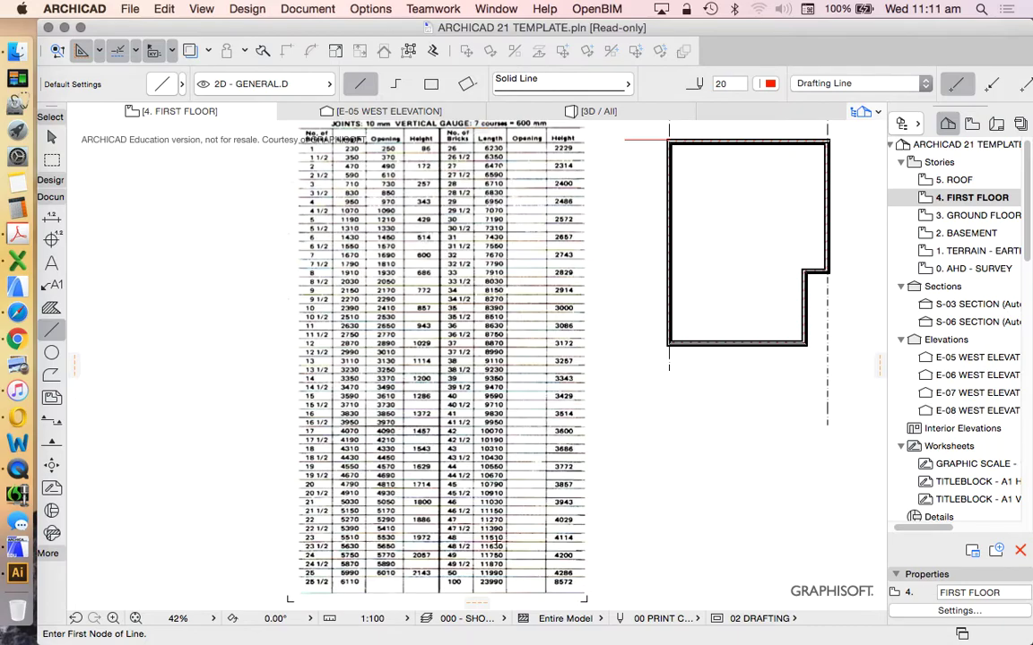
pyautogui.scroll(3, 494, 591)
pyautogui.scroll(-2, 495, 590)
pyautogui.scroll(2, 495, 591)
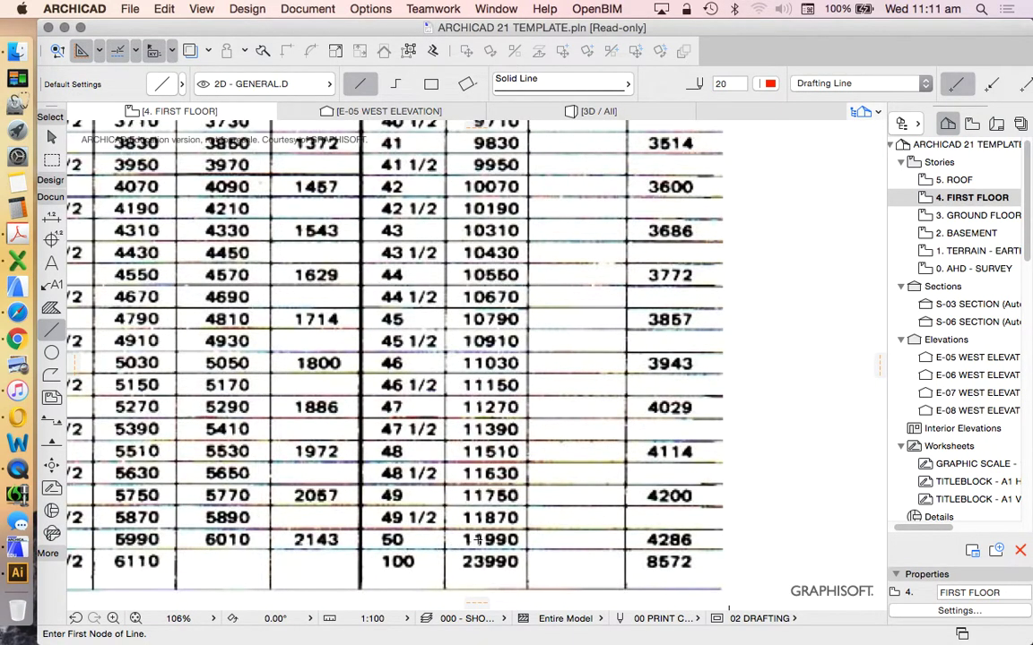
pyautogui.scroll(-2, 481, 538)
pyautogui.scroll(-2, 484, 539)
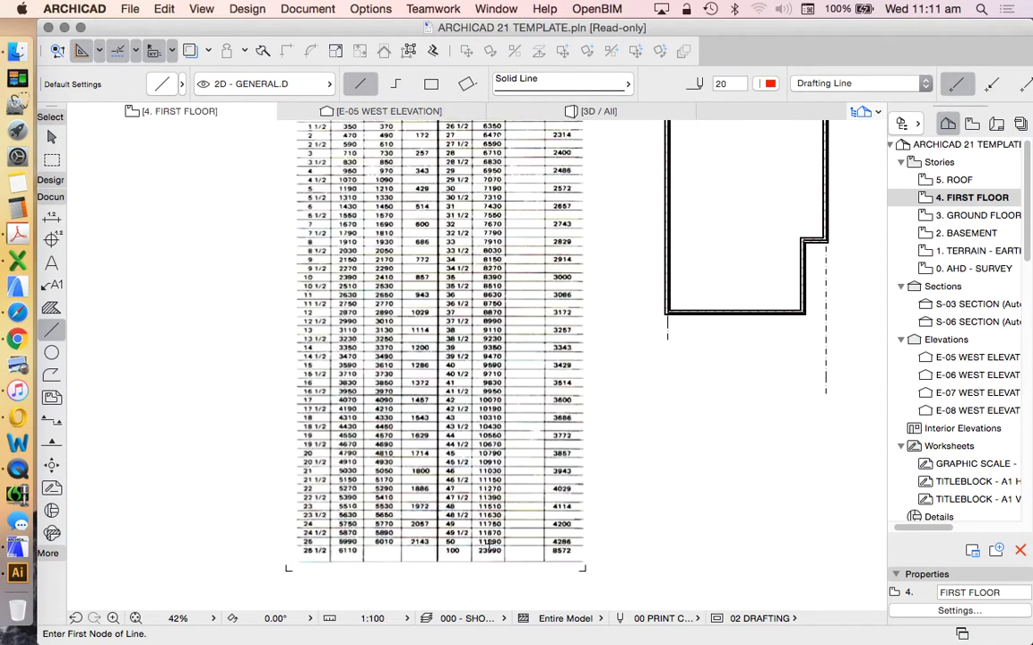
pyautogui.scroll(-1, 489, 542)
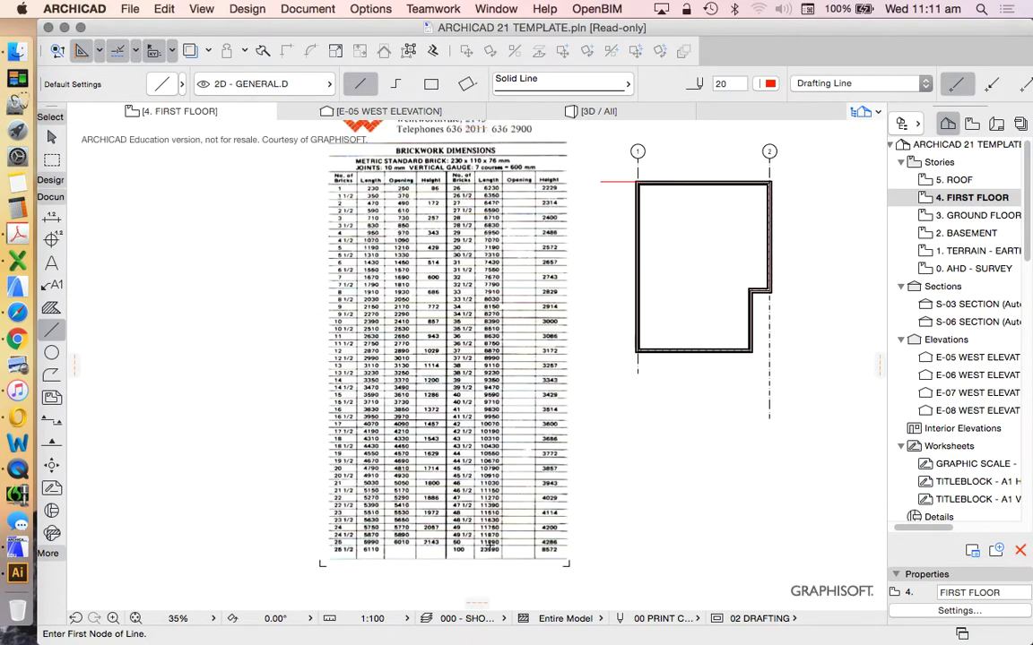
pyautogui.scroll(3, 506, 531)
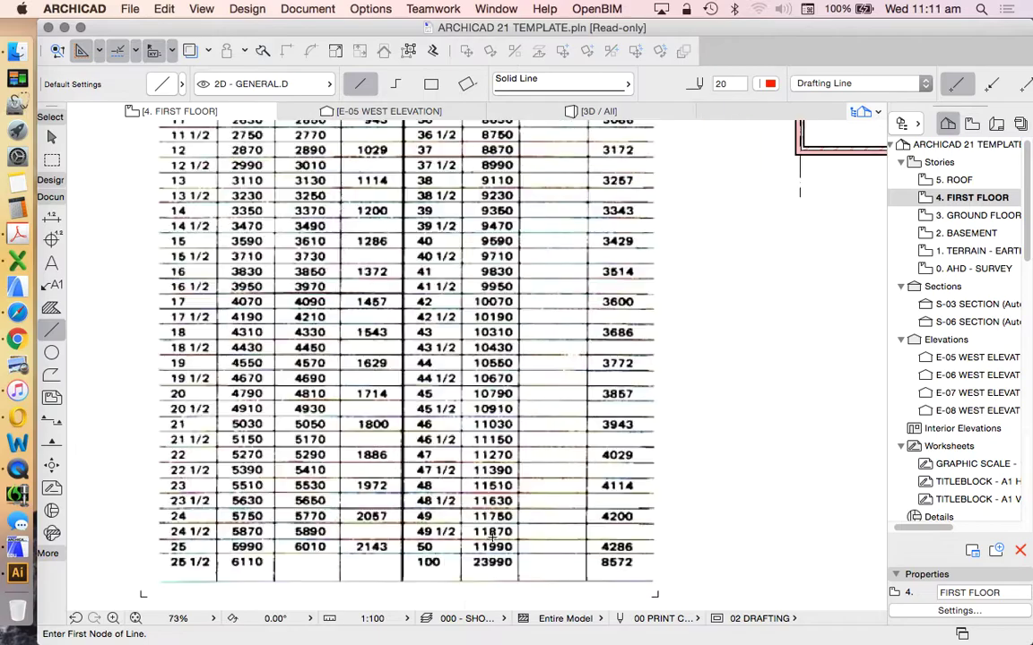
pyautogui.scroll(-4, 497, 536)
pyautogui.scroll(3, 646, 228)
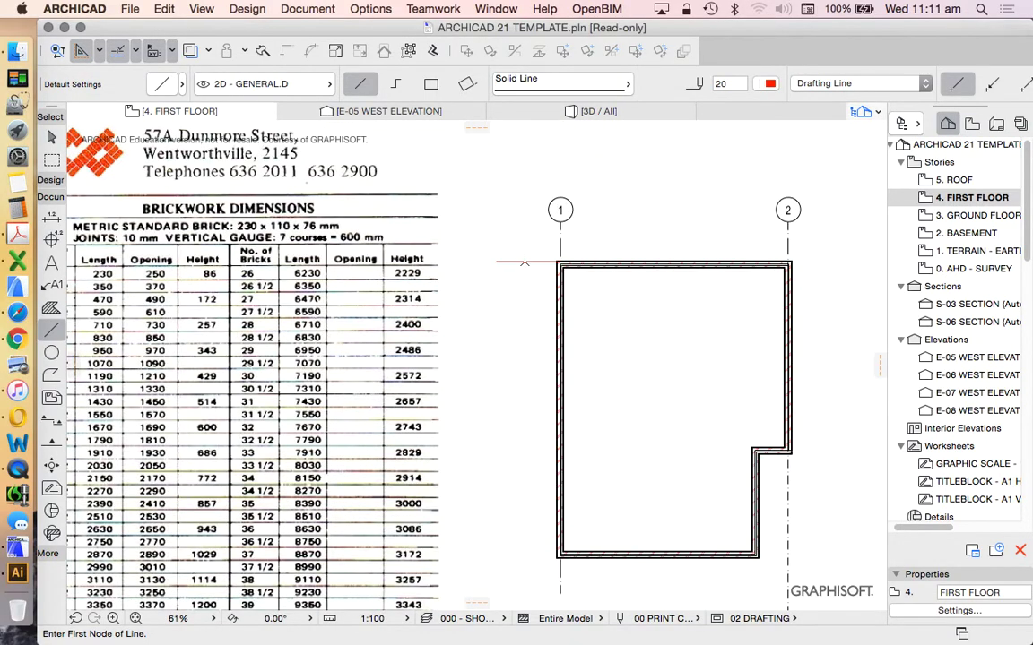
pyautogui.rightClick(502, 222)
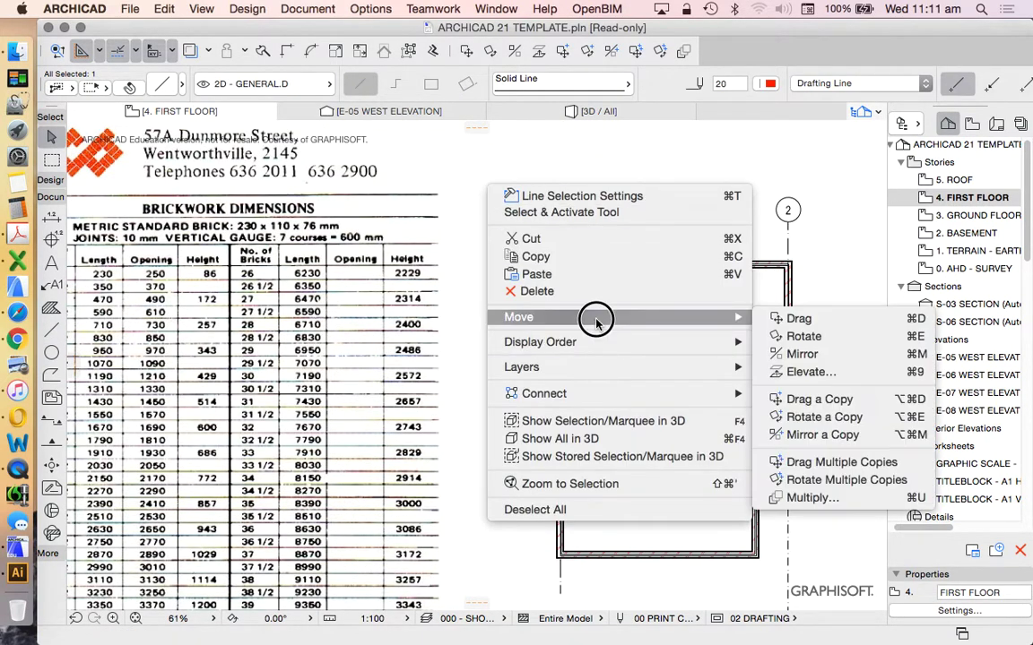
# Drag a copy of the red reference line 11990 down the west wall
pyautogui.click(461, 281)
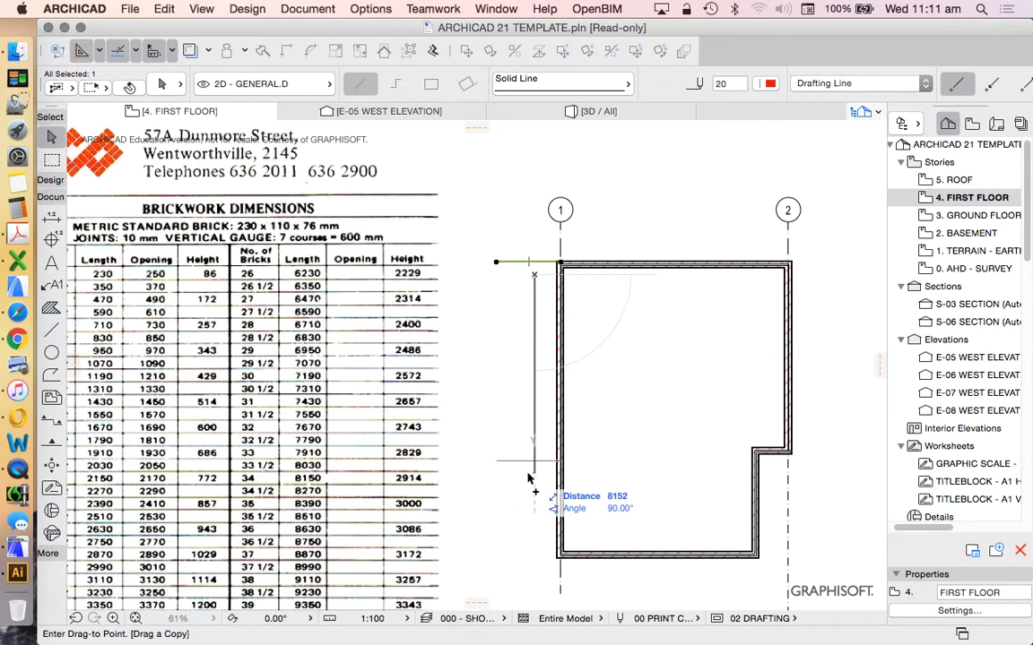
pyautogui.scroll(-2, 538, 410)
pyautogui.scroll(1, 540, 318)
pyautogui.scroll(-2, 533, 394)
pyautogui.scroll(1, 541, 399)
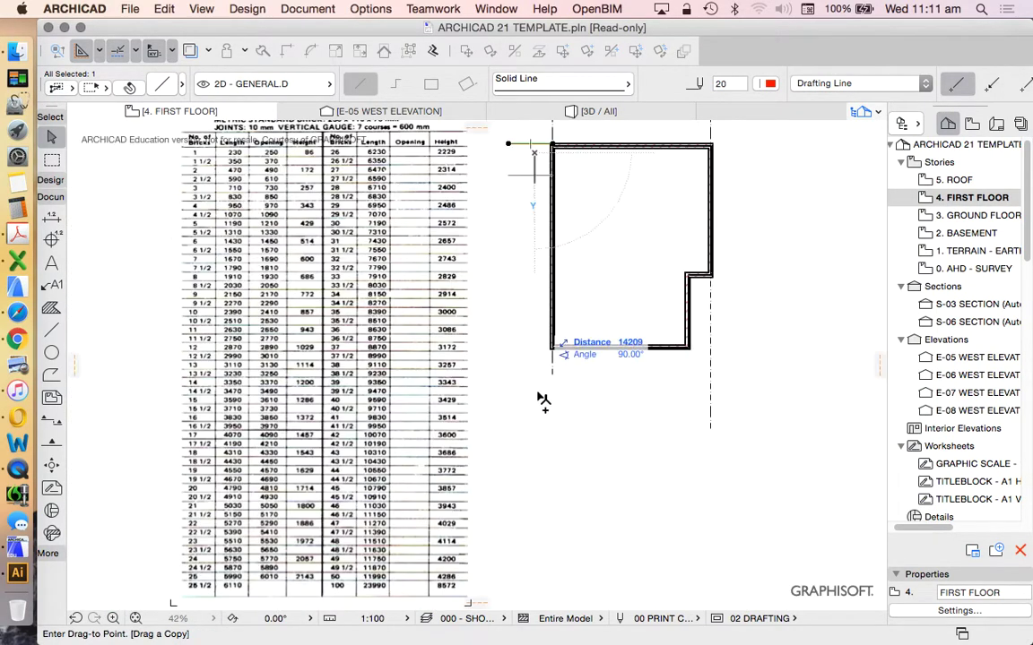
pyautogui.write('11990')
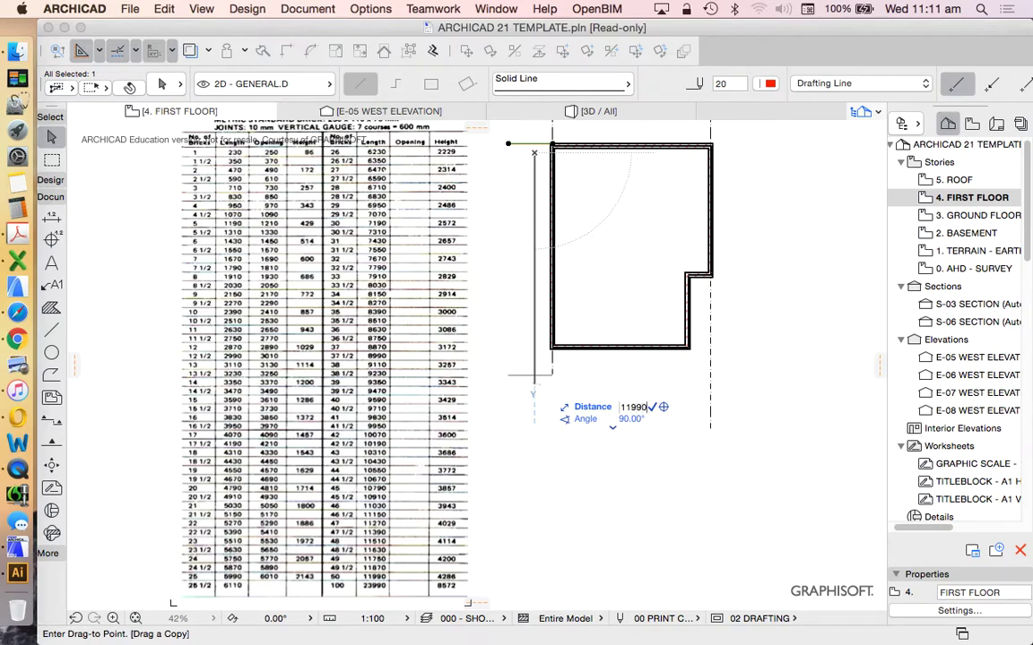
pyautogui.press('Return')
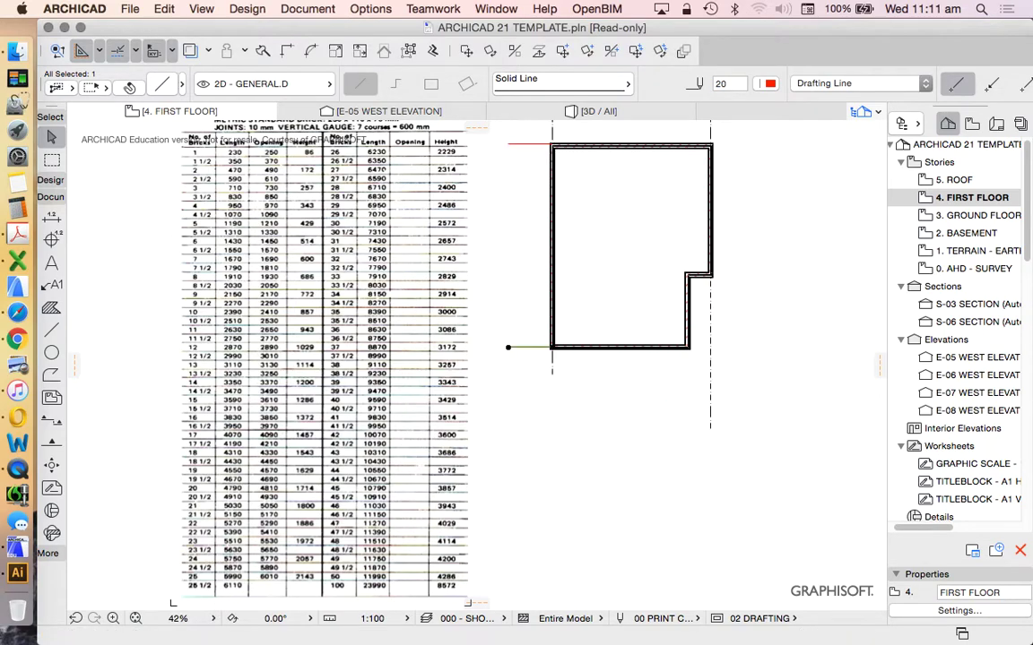
pyautogui.press('Escape')
# Draw a guide line ending at the lower wall corner
pyautogui.click(51, 330)
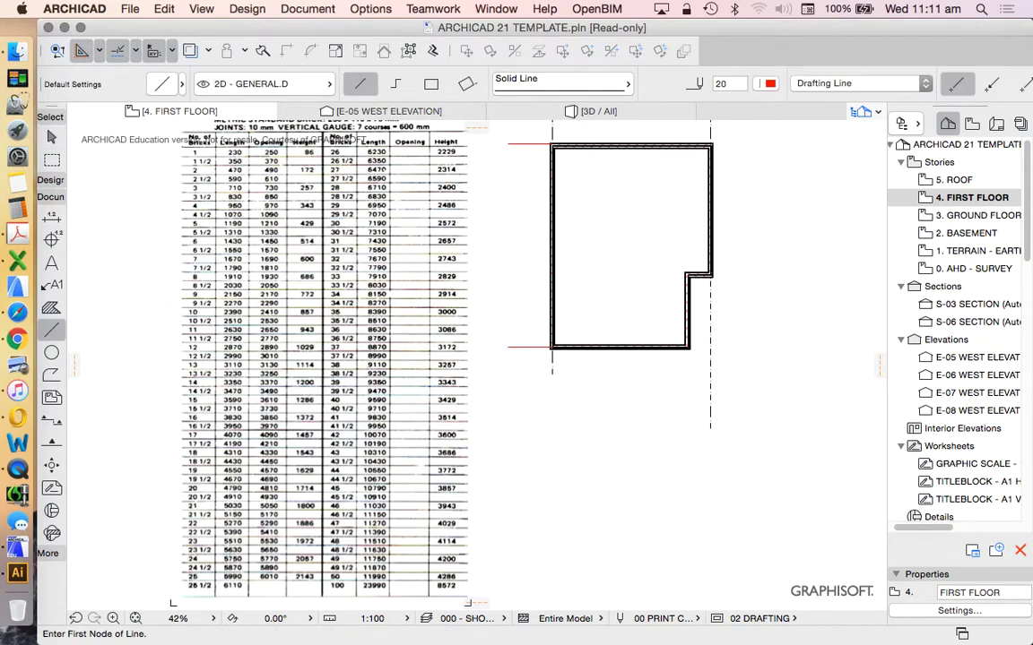
pyautogui.click(536, 144)
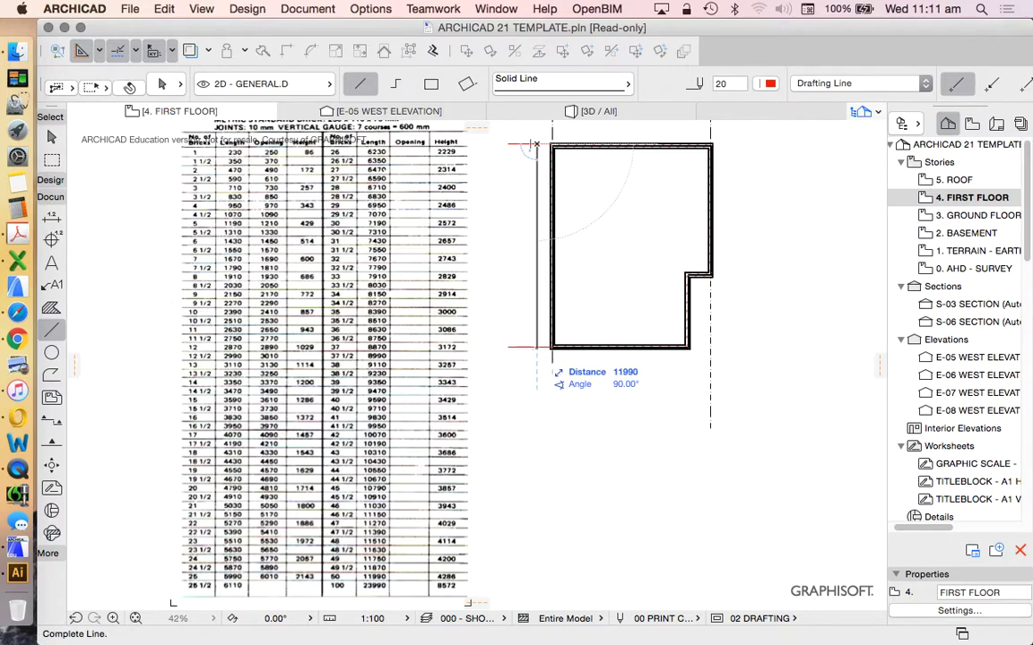
pyautogui.scroll(5, 536, 347)
pyautogui.scroll(5, 536, 346)
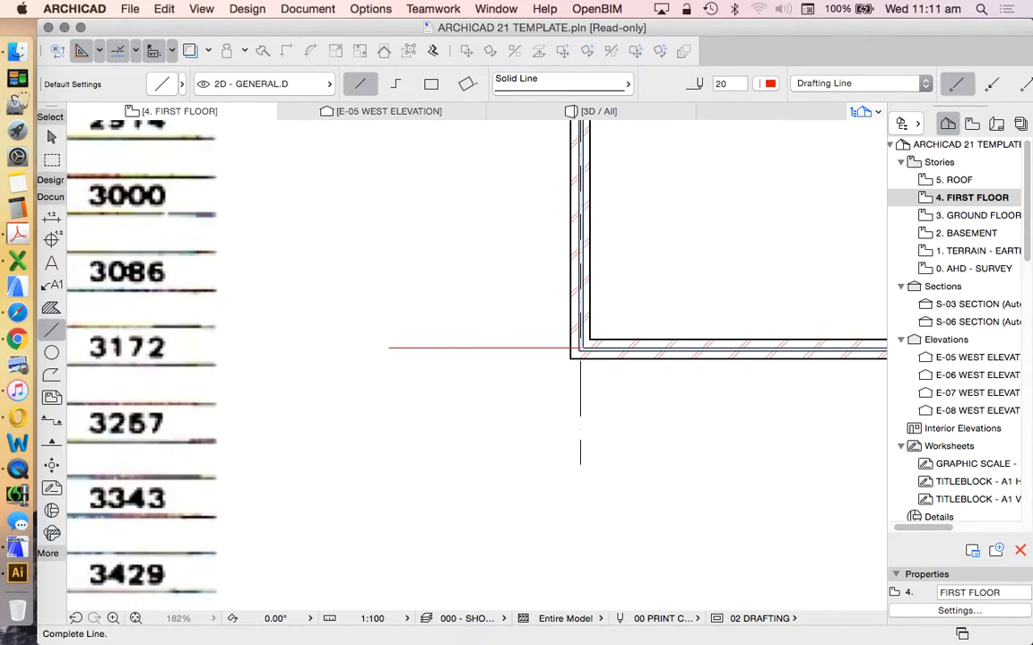
pyautogui.click(589, 529)
pyautogui.click(589, 327)
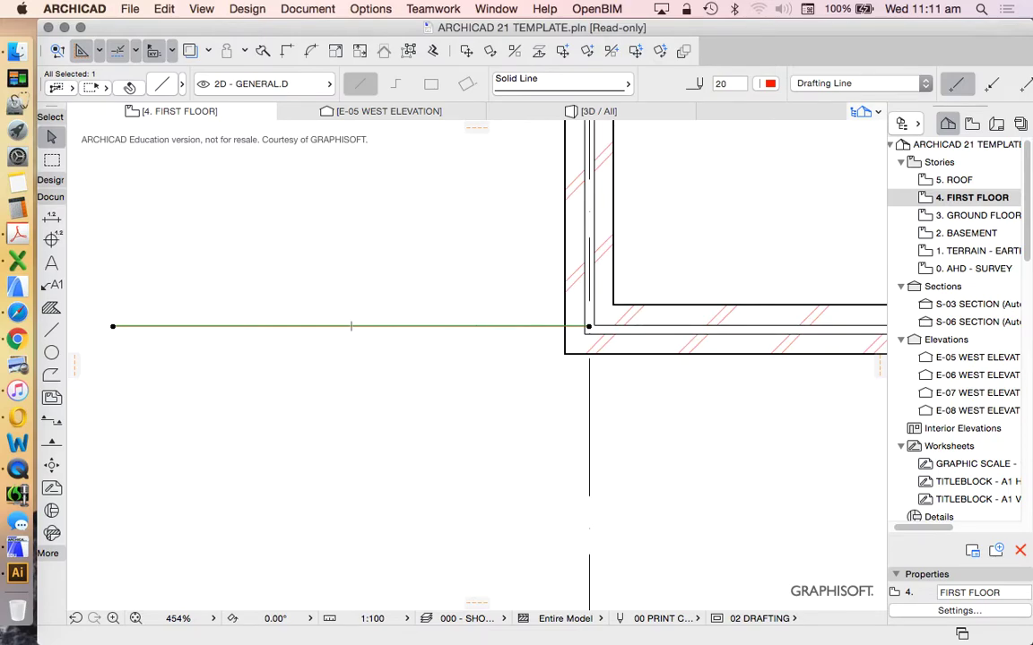
# Copy the new guide line 120 further down
pyautogui.rightClick(396, 179)
pyautogui.moveTo(426, 311)
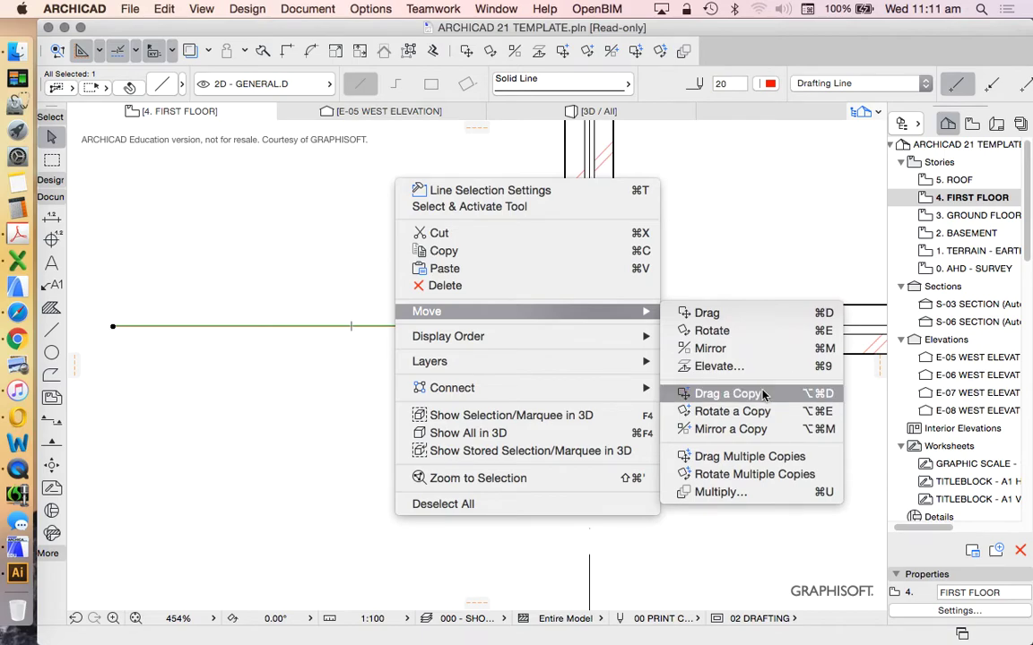
pyautogui.click(763, 395)
pyautogui.click(510, 326)
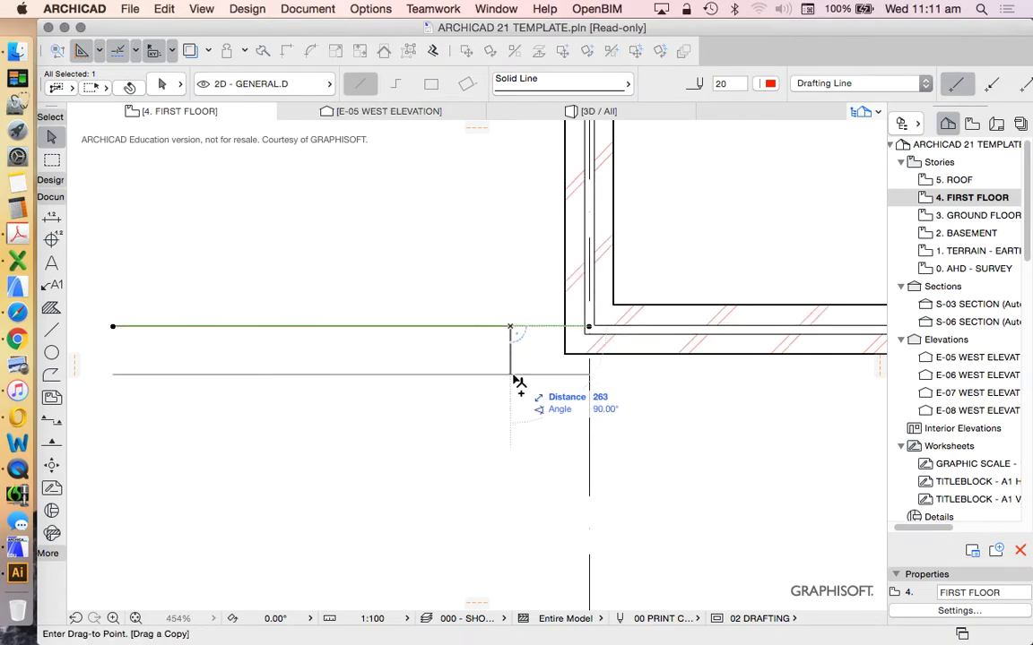
pyautogui.write('120')
pyautogui.press('Return')
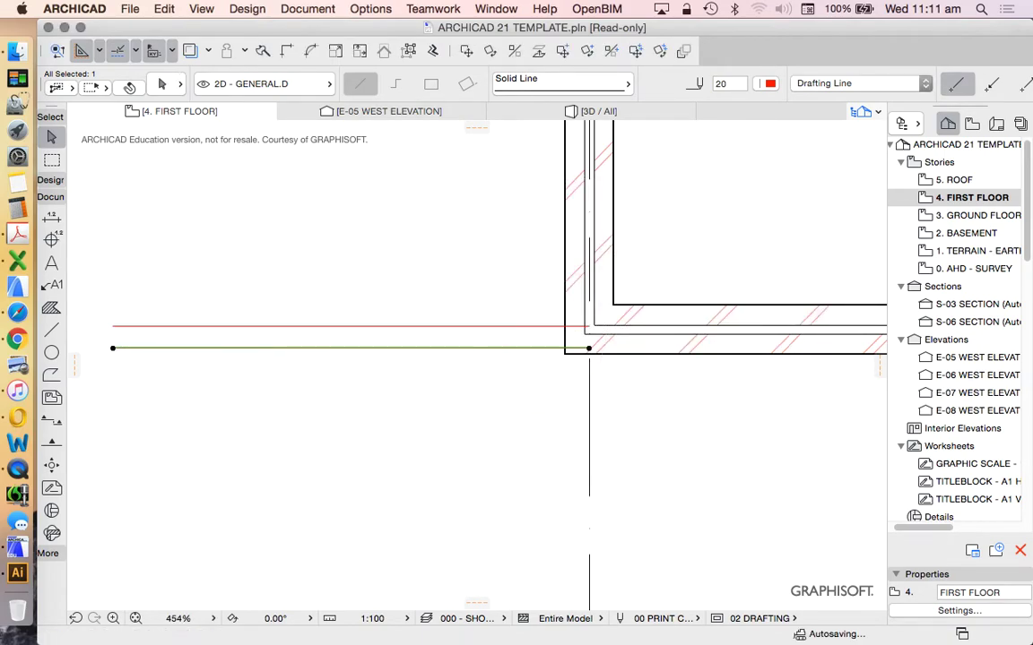
pyautogui.scroll(-5, 508, 363)
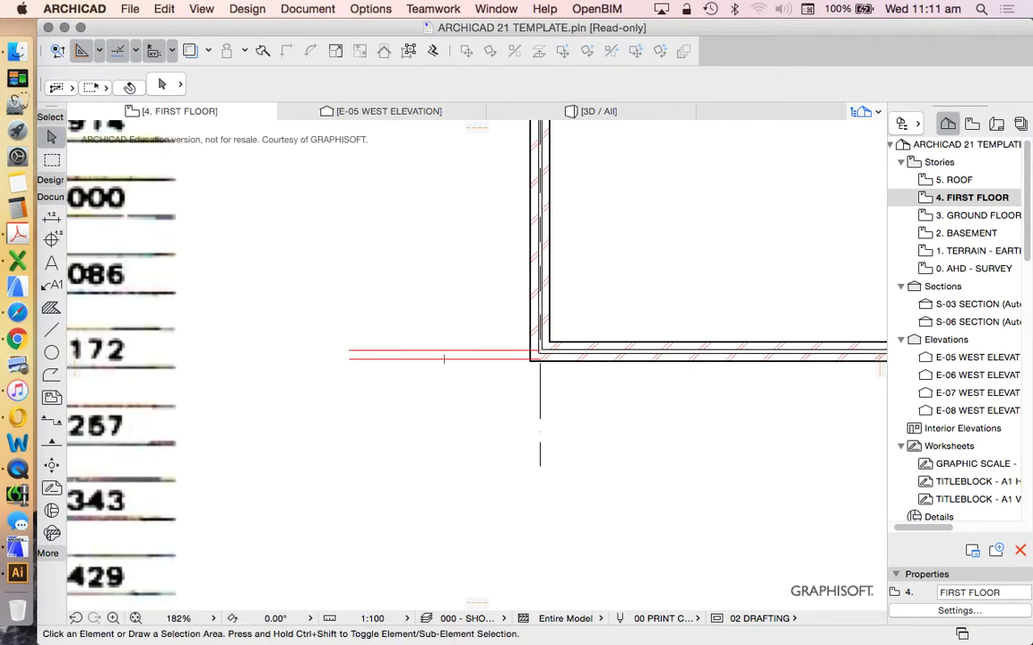
pyautogui.scroll(-5, 498, 395)
pyautogui.scroll(-2, 497, 394)
pyautogui.scroll(-2, 497, 394)
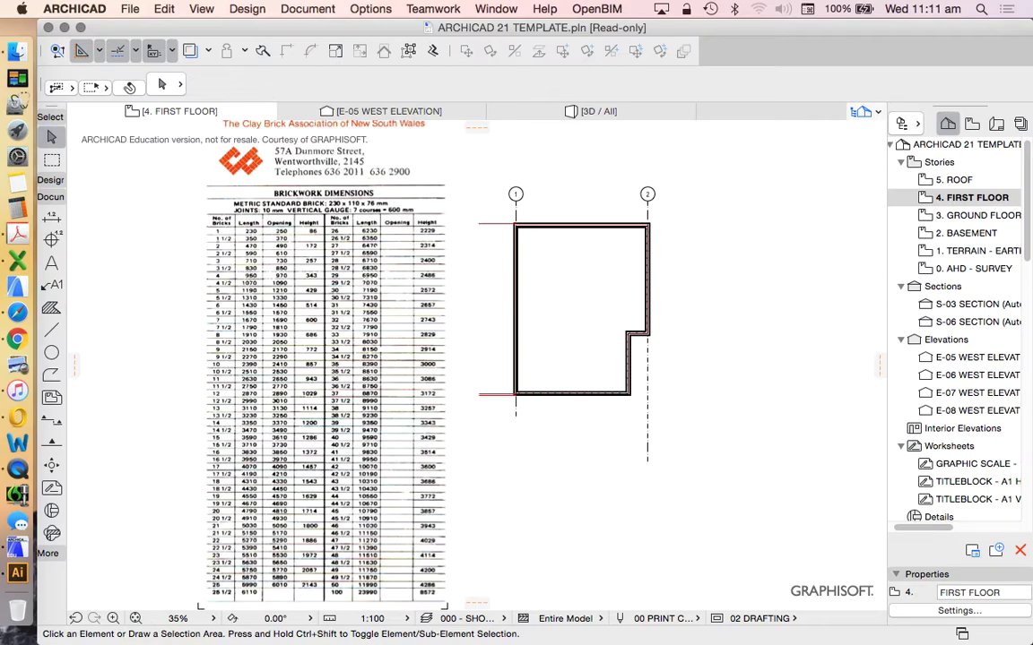
pyautogui.scroll(3, 520, 399)
pyautogui.scroll(2, 519, 399)
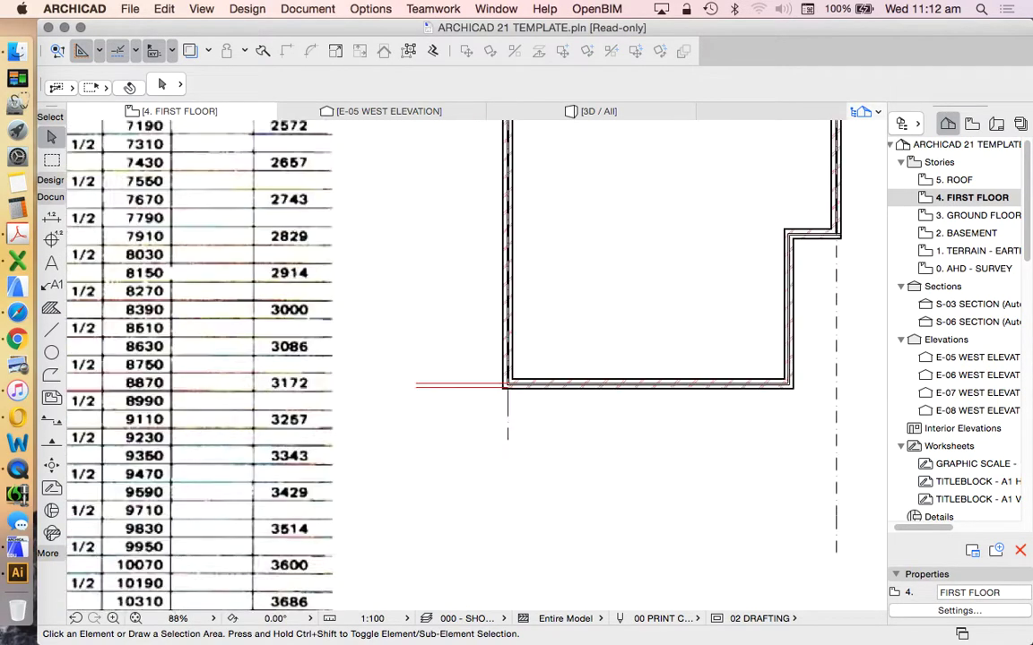
# Stretch the bottom wall's end slightly toward the red guide lines
pyautogui.scroll(3, 461, 385)
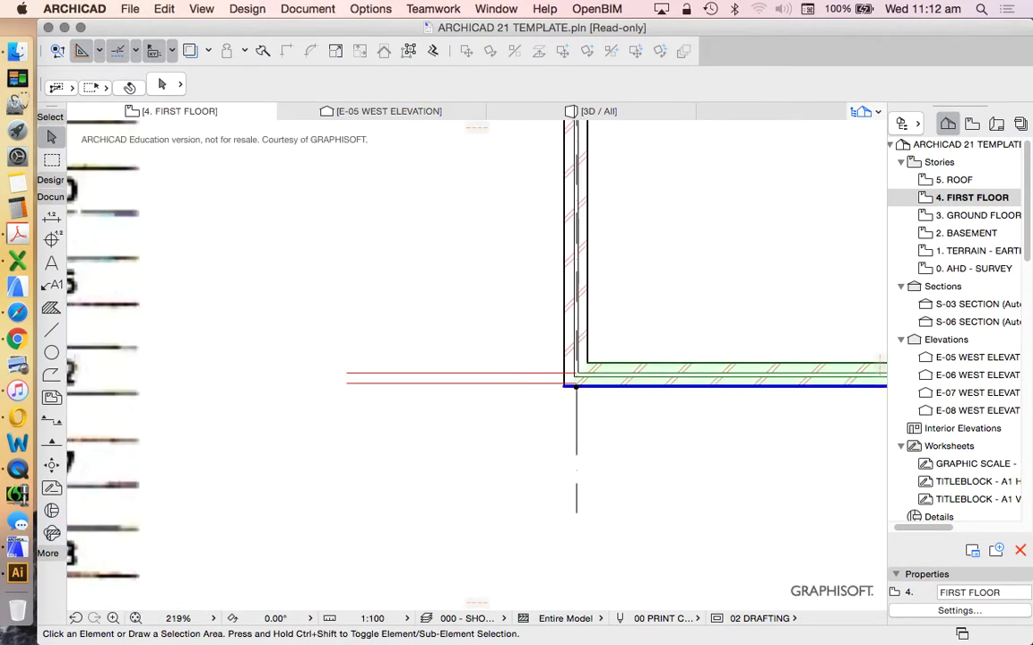
pyautogui.moveTo(597, 387); pyautogui.dragTo(599, 385)
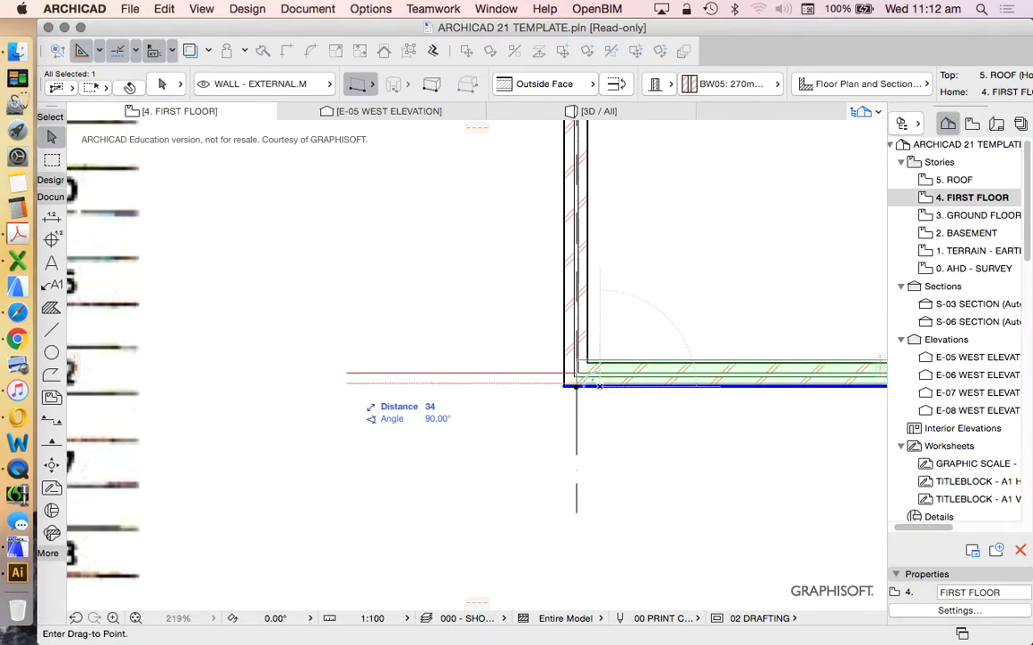
pyautogui.click(577, 385)
pyautogui.keyDown('shift'); pyautogui.click(577, 341); pyautogui.keyUp('shift')
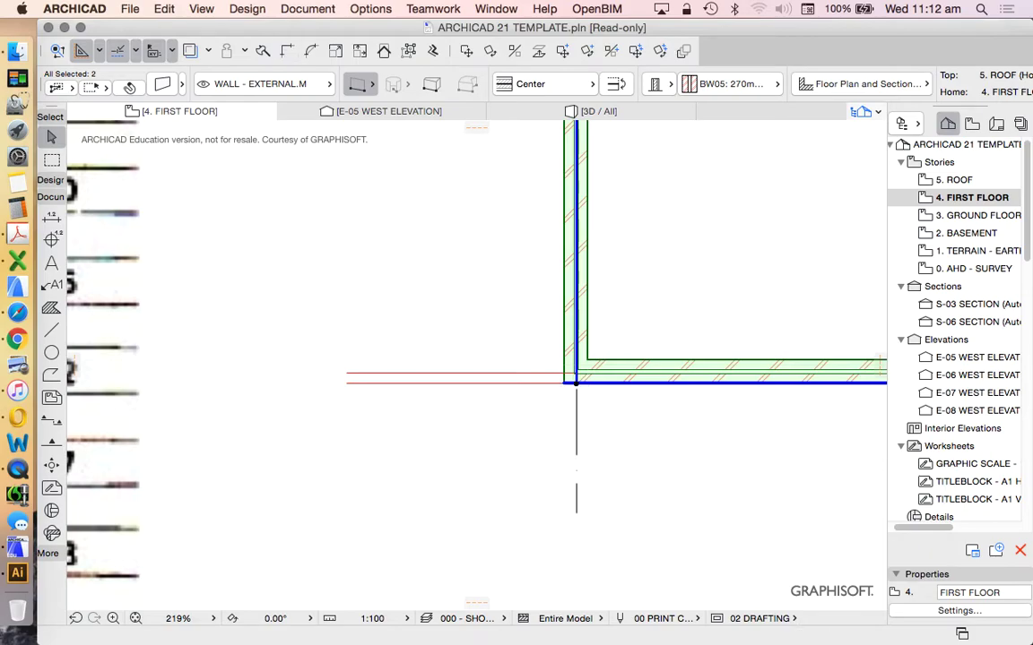
pyautogui.click(517, 343)
# Select the bottom wall together with the lower right-hand wall
pyautogui.hscroll(3, 476, 358)
pyautogui.scroll(-3, 475, 376)
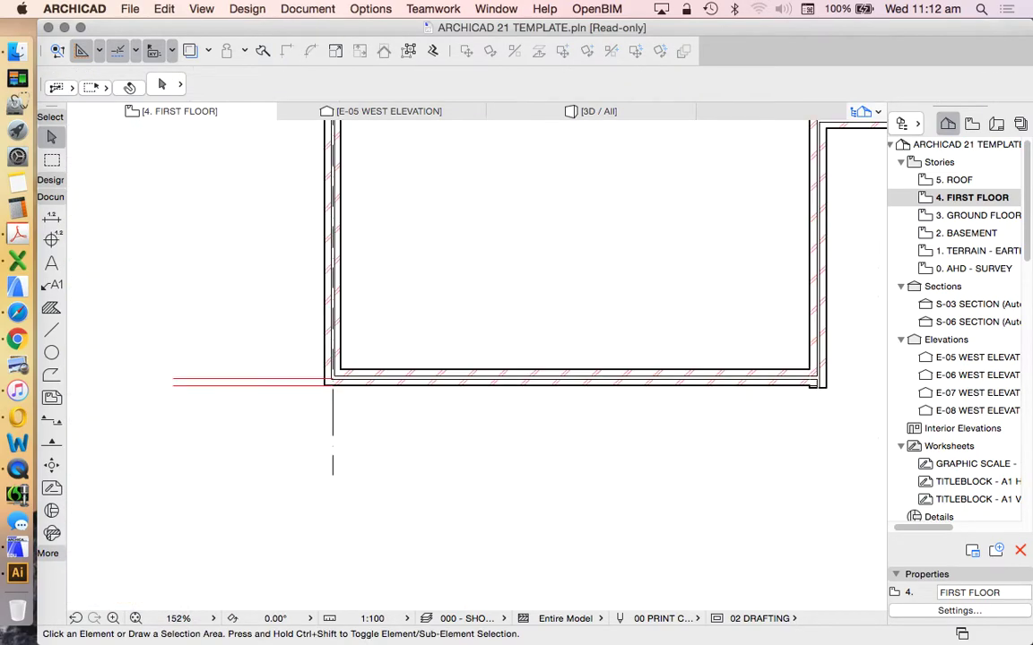
pyautogui.click(574, 378)
pyautogui.keyDown('shift'); pyautogui.click(816, 251); pyautogui.keyUp('shift')
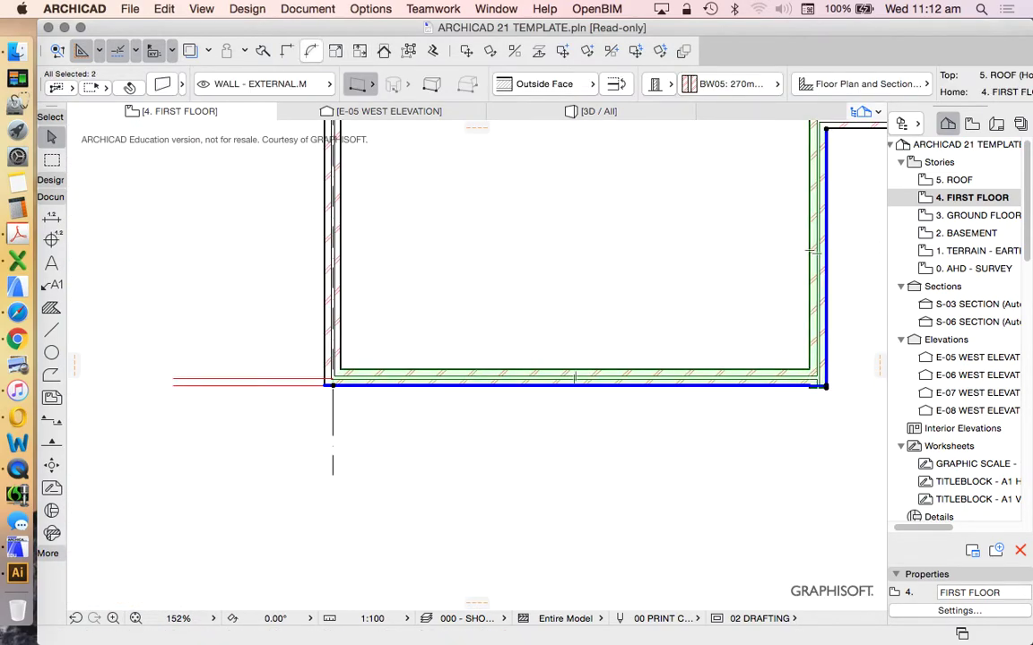
pyautogui.scroll(-5, 384, 439)
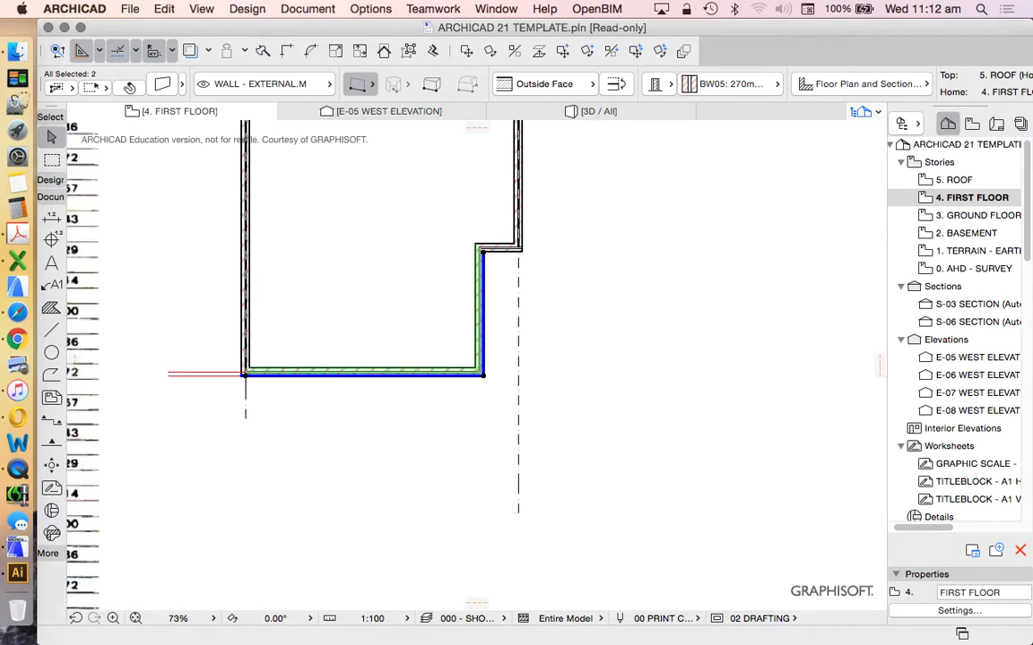
pyautogui.scroll(-3, 383, 439)
pyautogui.scroll(2, 540, 263)
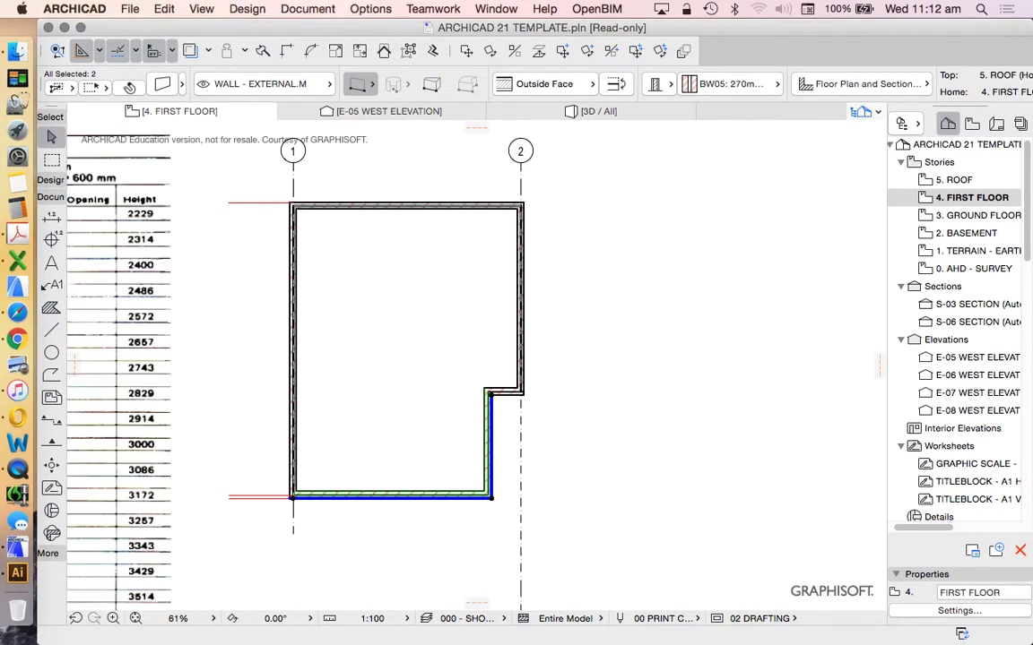
# Draw a horizontal line east from the top-right wall corner
pyautogui.press('Escape')
pyautogui.click(51, 330)
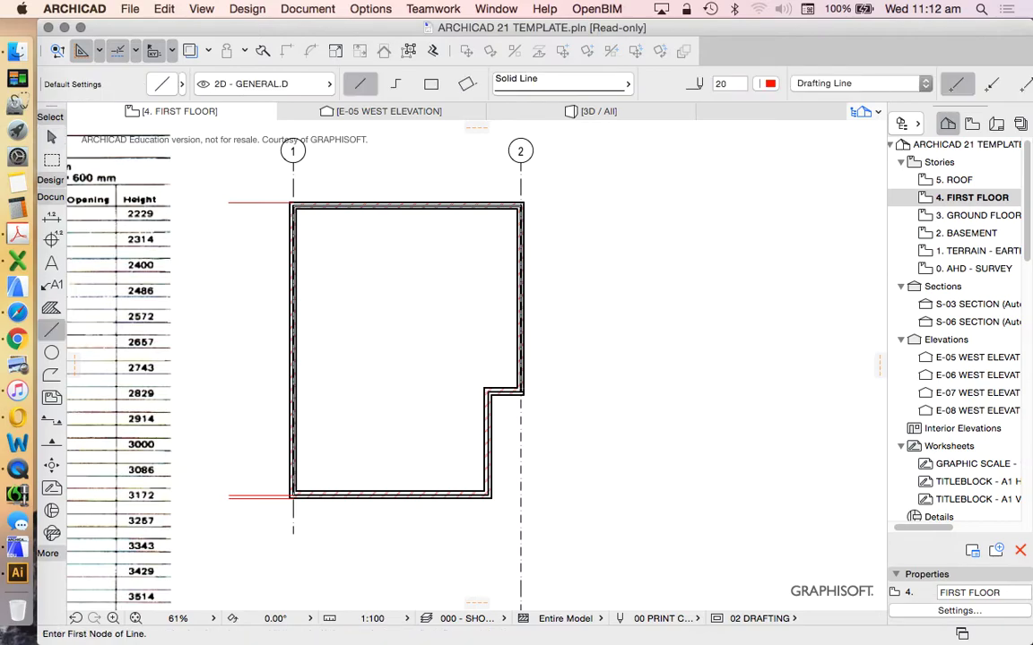
pyautogui.click(522, 205)
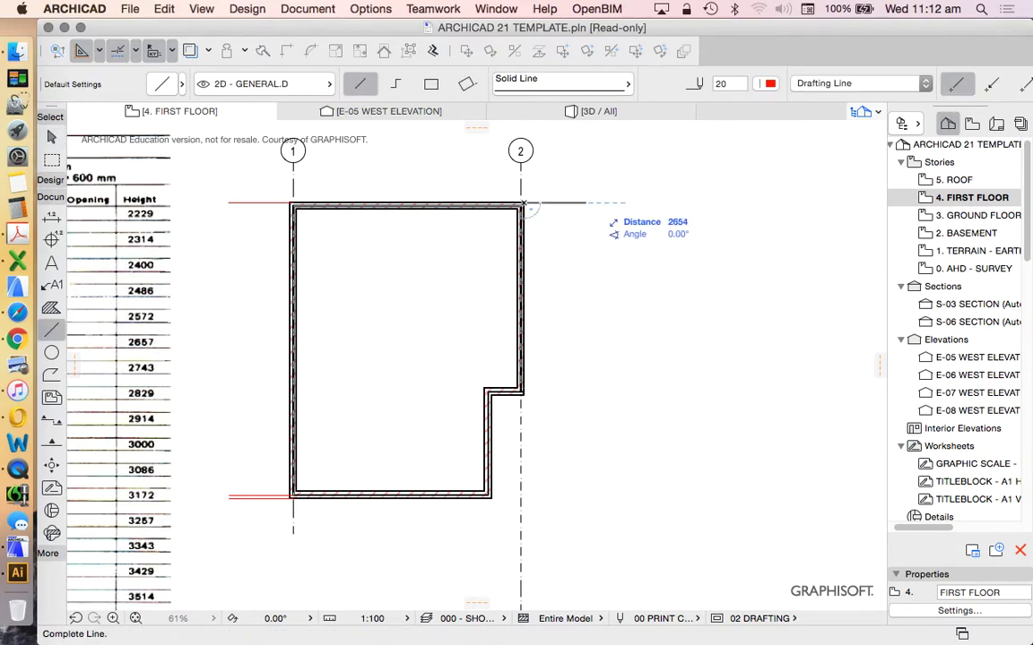
pyautogui.click(610, 203)
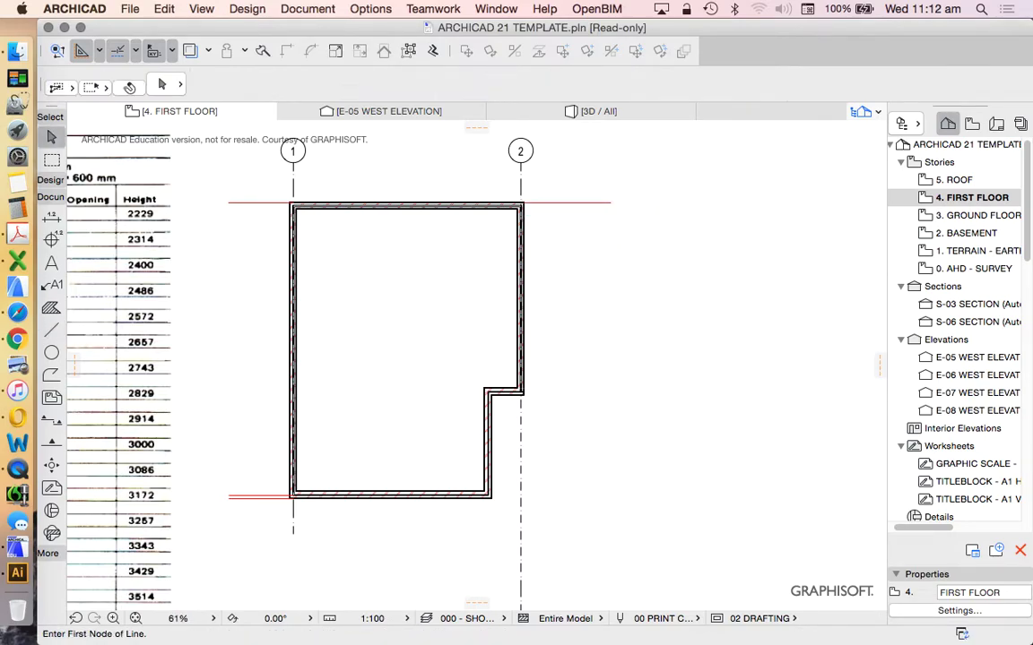
pyautogui.scroll(-1, 602, 199)
pyautogui.press('Escape')
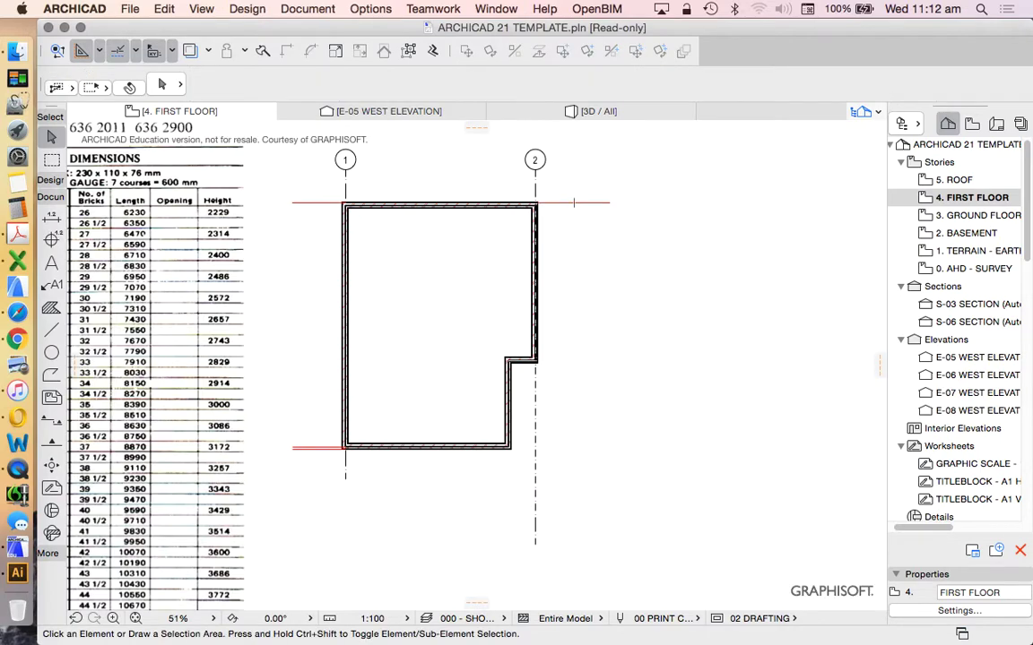
# Abandon a second line near the top wall and select the new reference line
pyautogui.click(556, 203)
pyautogui.scroll(5, 537, 373)
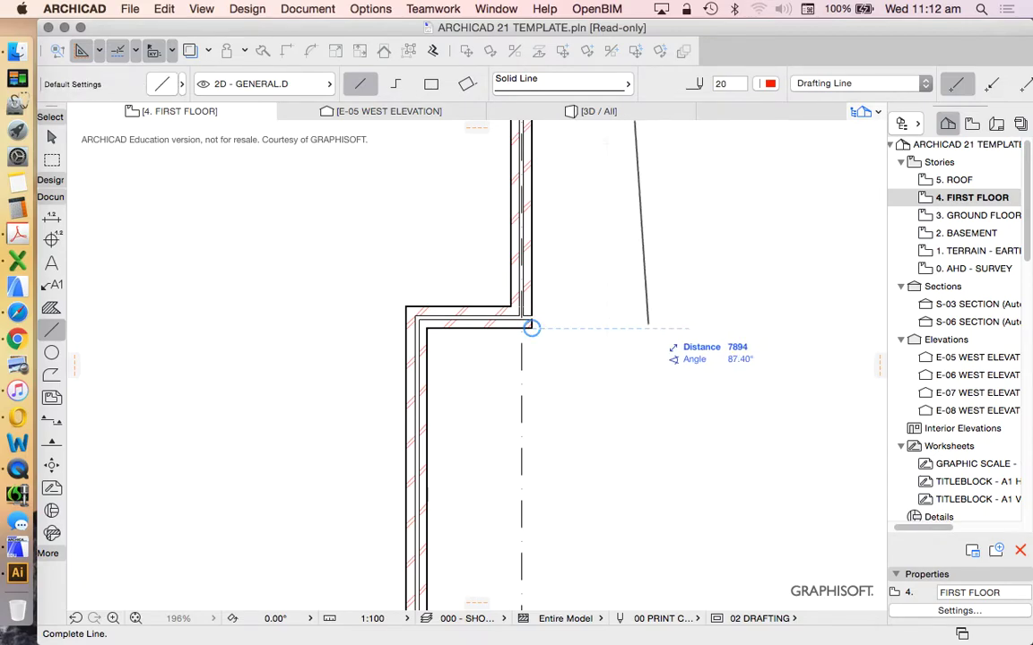
pyautogui.scroll(-2, 531, 328)
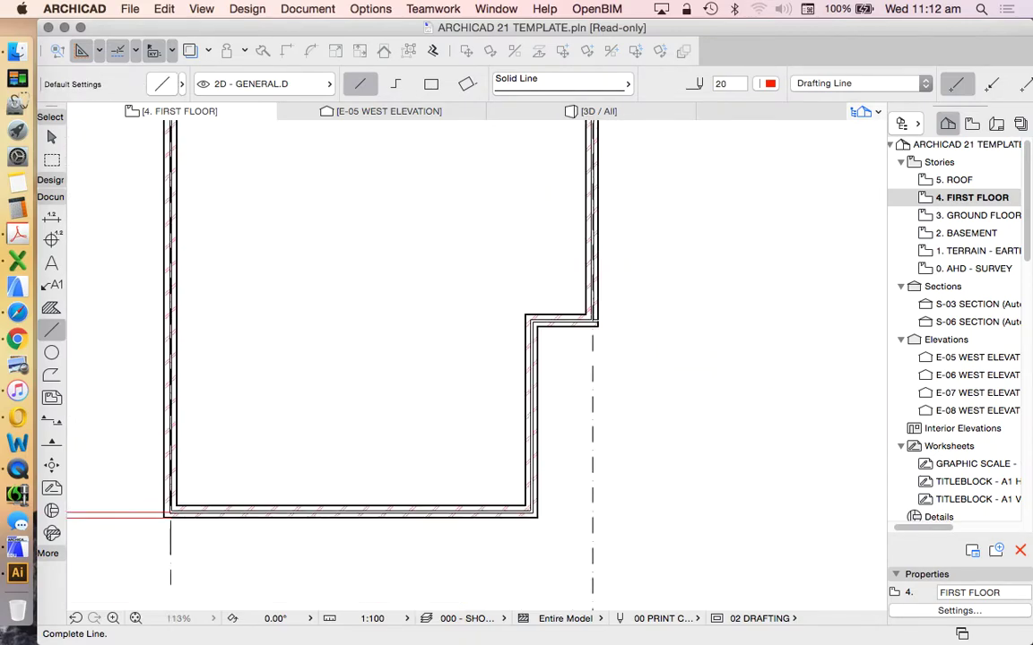
pyautogui.scroll(-3, 532, 328)
pyautogui.press('Escape')
pyautogui.scroll(2, 41, 112)
pyautogui.scroll(2, 41, 111)
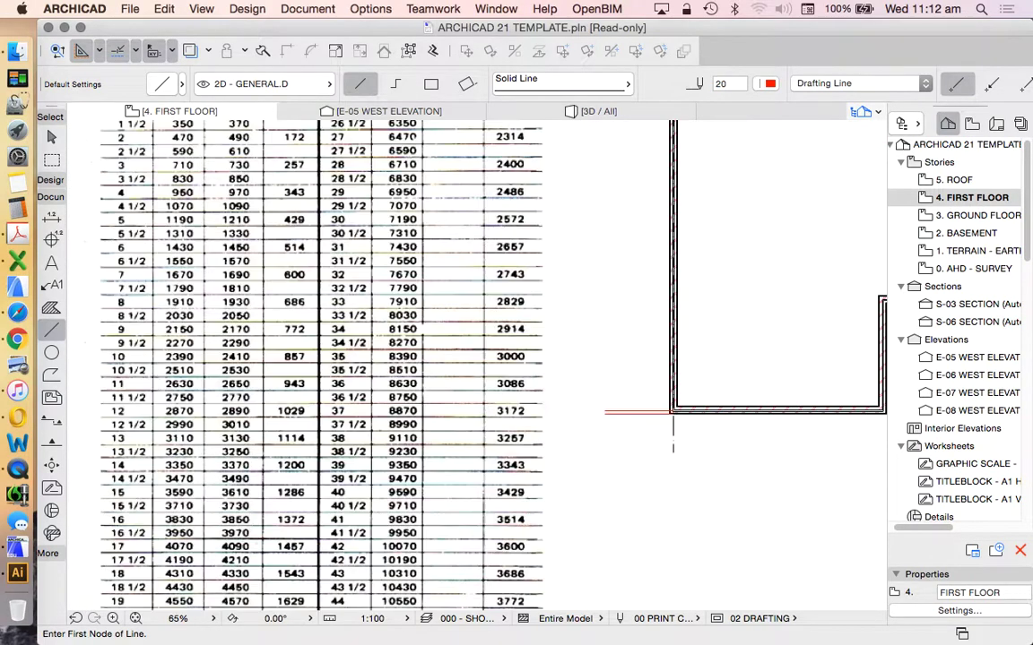
pyautogui.scroll(-2, 42, 111)
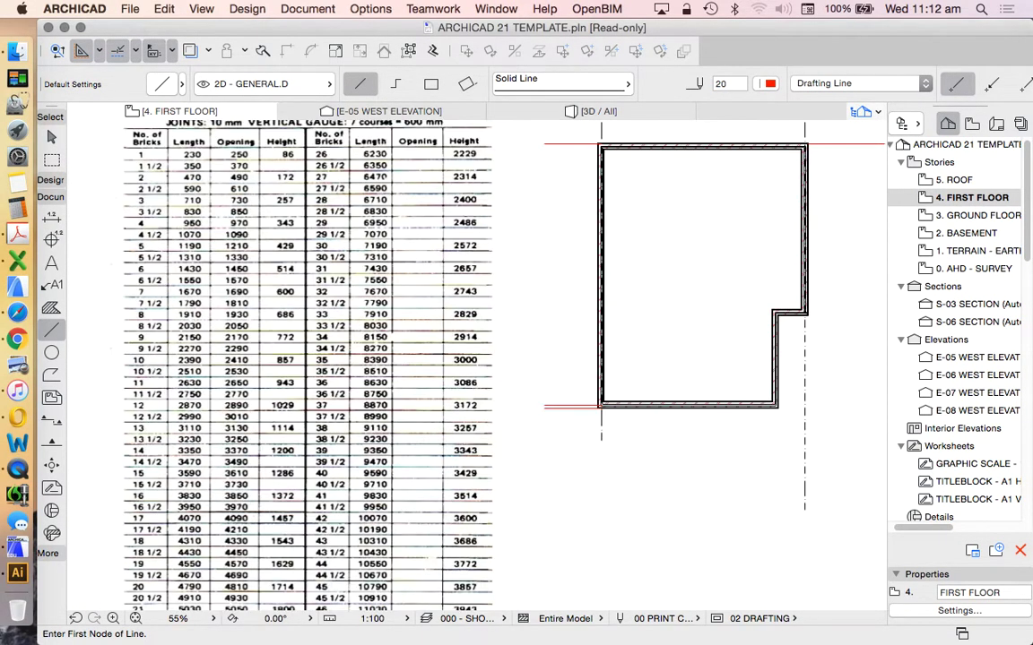
pyautogui.scroll(-1, 41, 112)
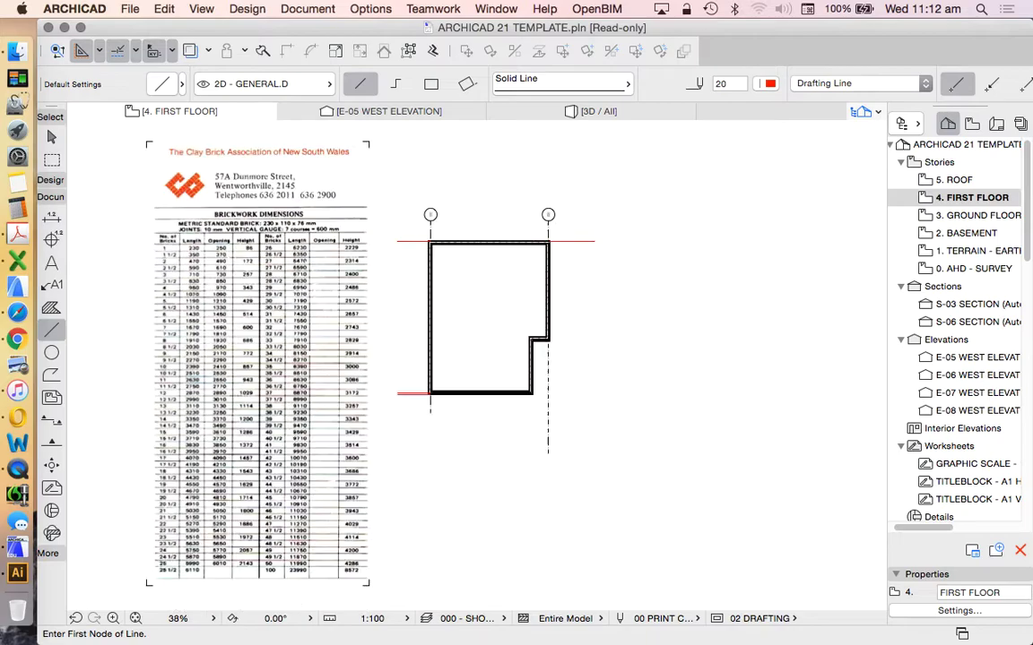
pyautogui.scroll(2, 41, 112)
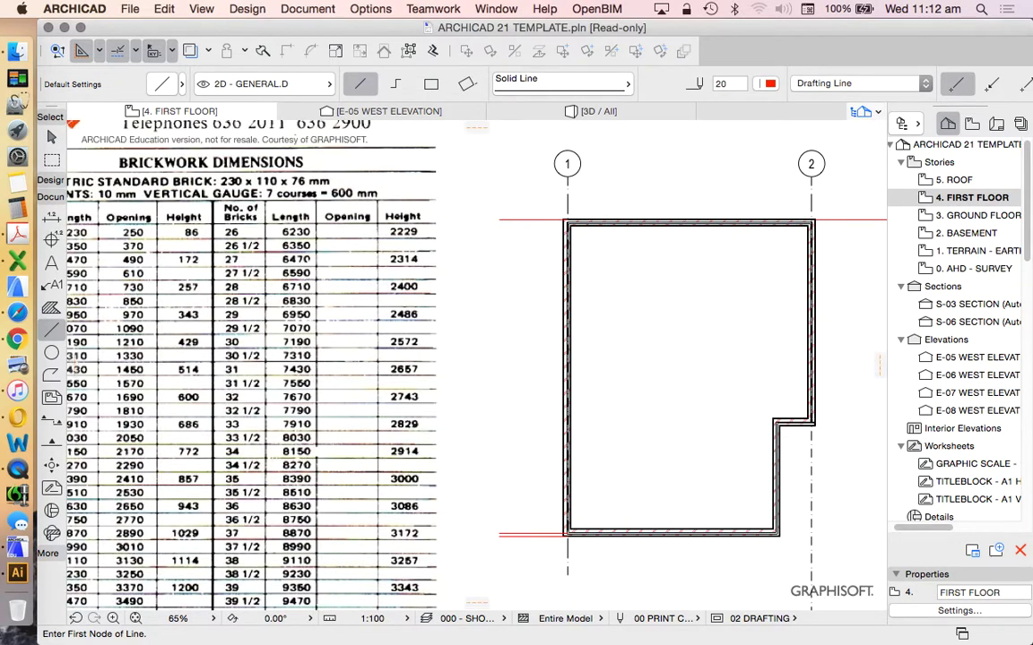
pyautogui.scroll(2, 291, 424)
pyautogui.scroll(2, 291, 425)
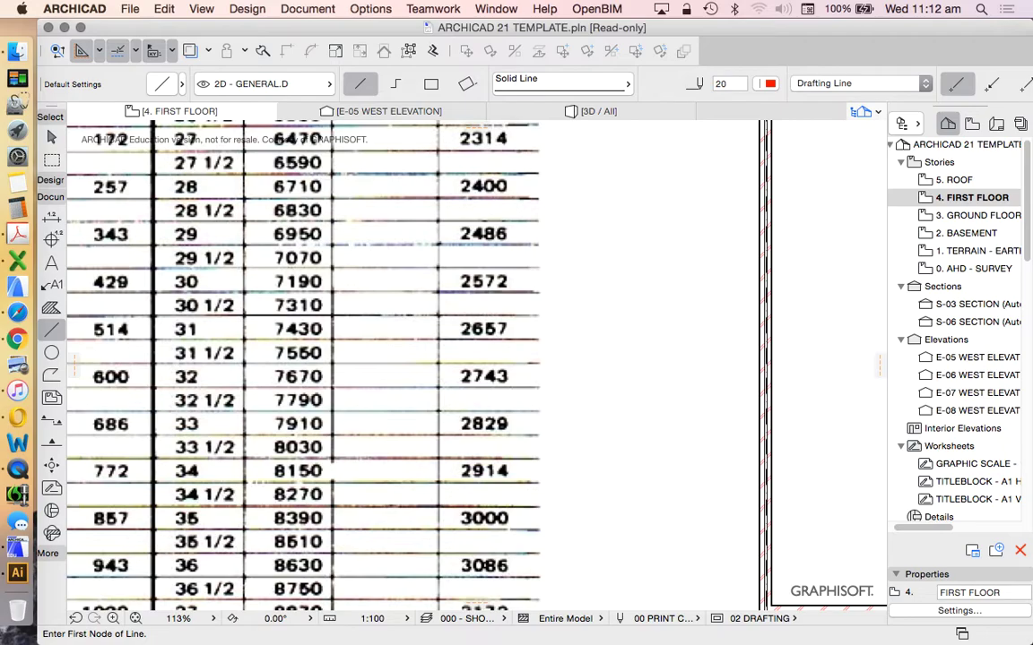
pyautogui.scroll(-4, 301, 423)
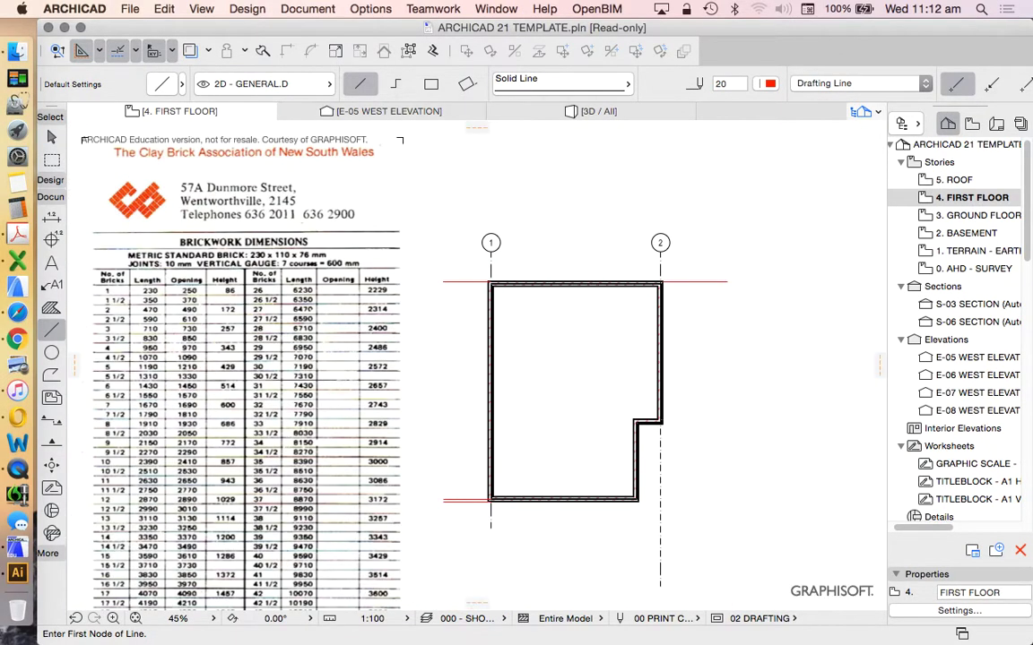
pyautogui.scroll(2, 724, 413)
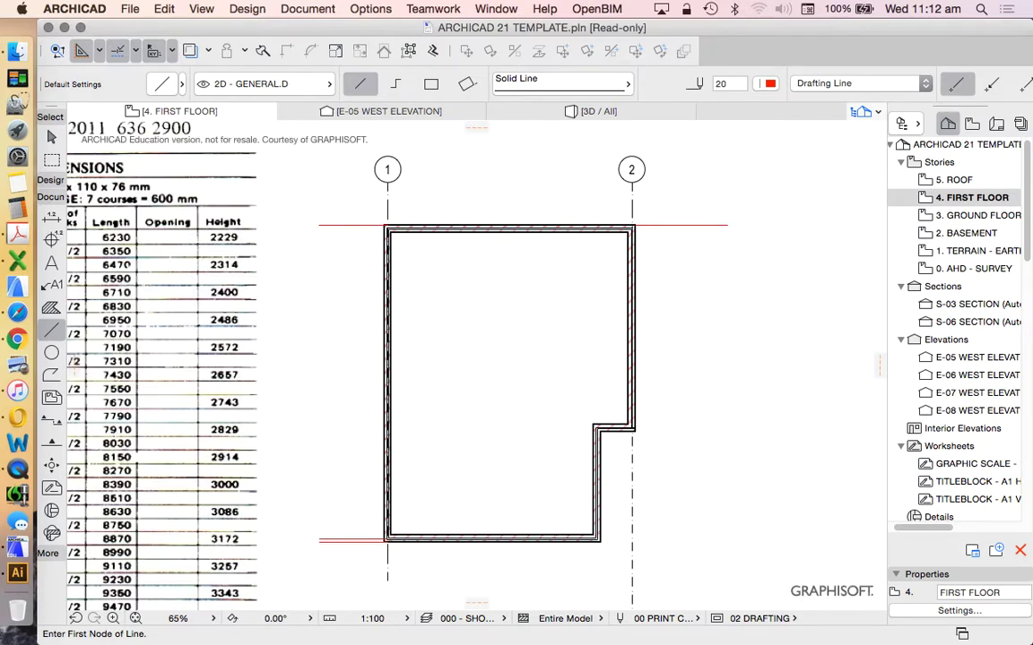
pyautogui.scroll(-3, 403, 376)
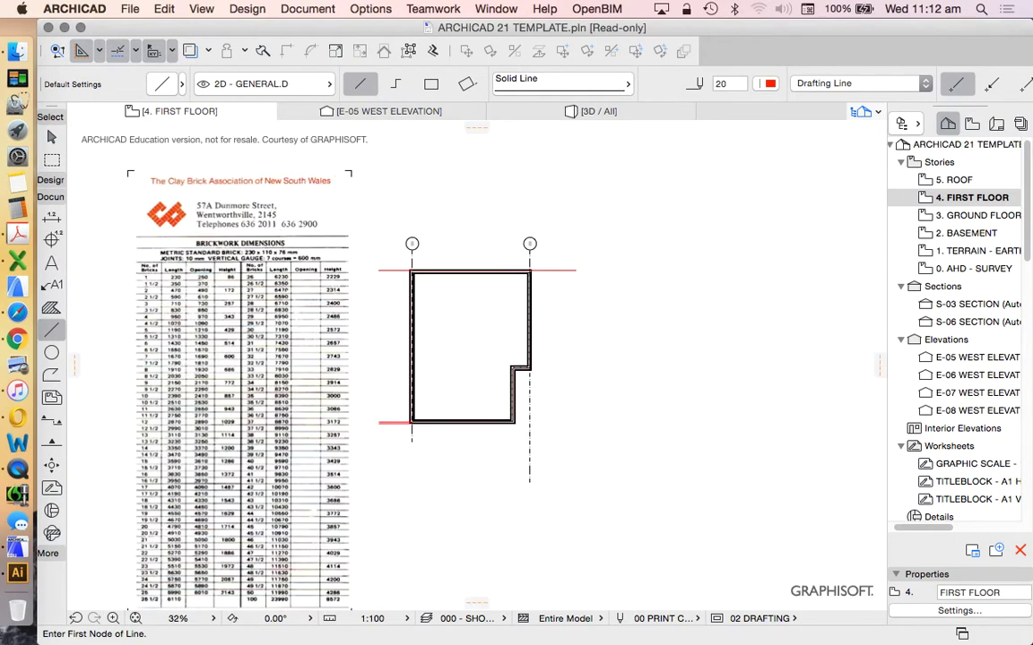
pyautogui.scroll(3, 358, 376)
pyautogui.click(51, 137)
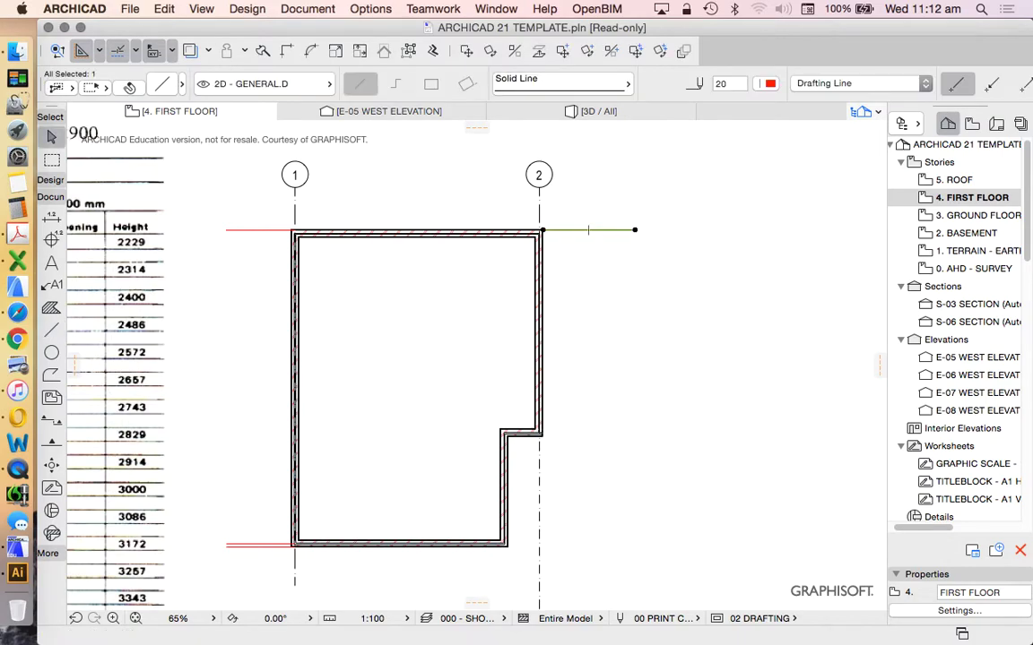
# Set up a Multiply copy of the line with Spread, Pick Path off, and 120 spacing
pyautogui.rightClick(653, 168)
pyautogui.moveTo(708, 297)
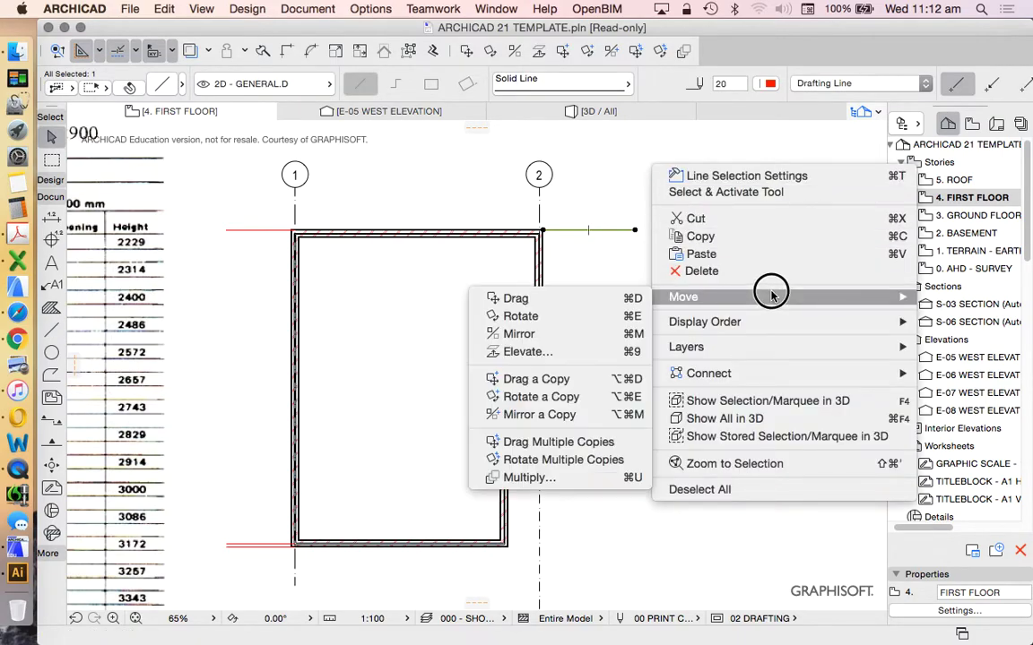
pyautogui.click(566, 475)
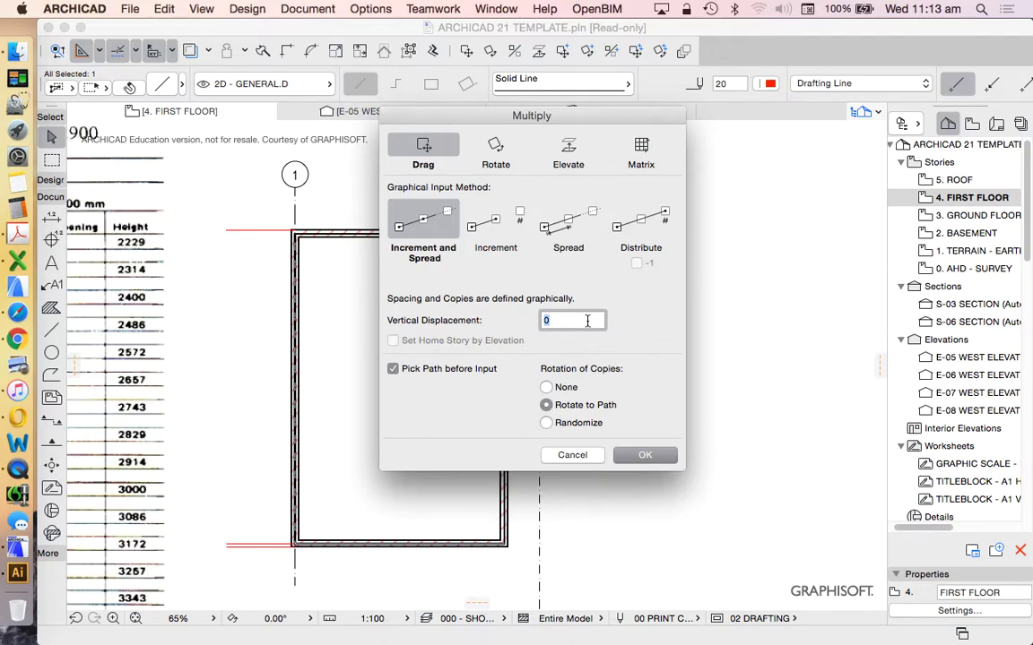
pyautogui.click(475, 222)
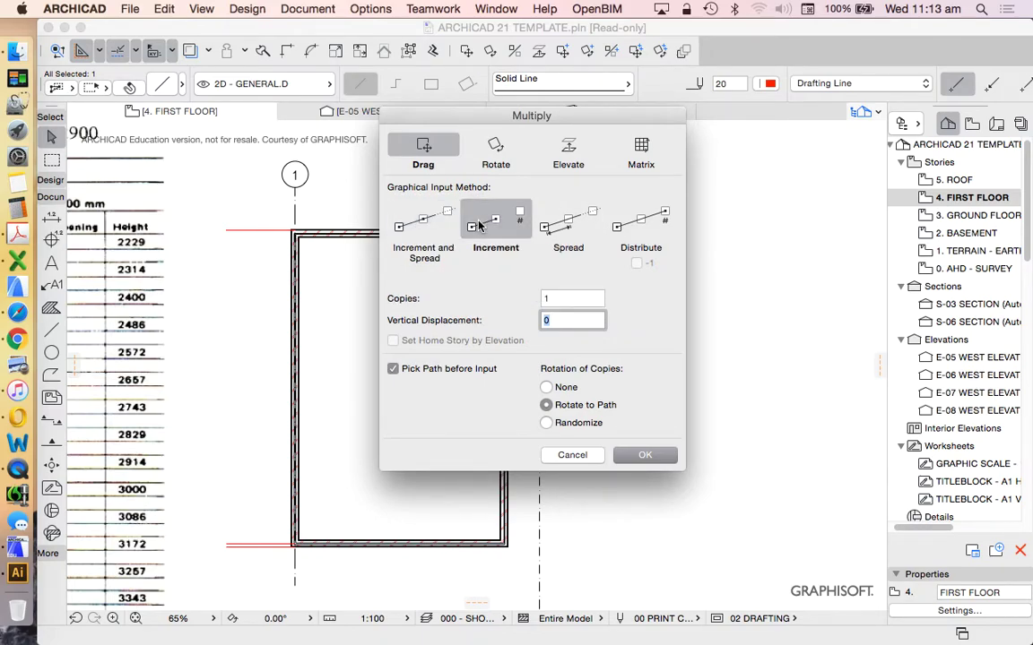
pyautogui.click(418, 369)
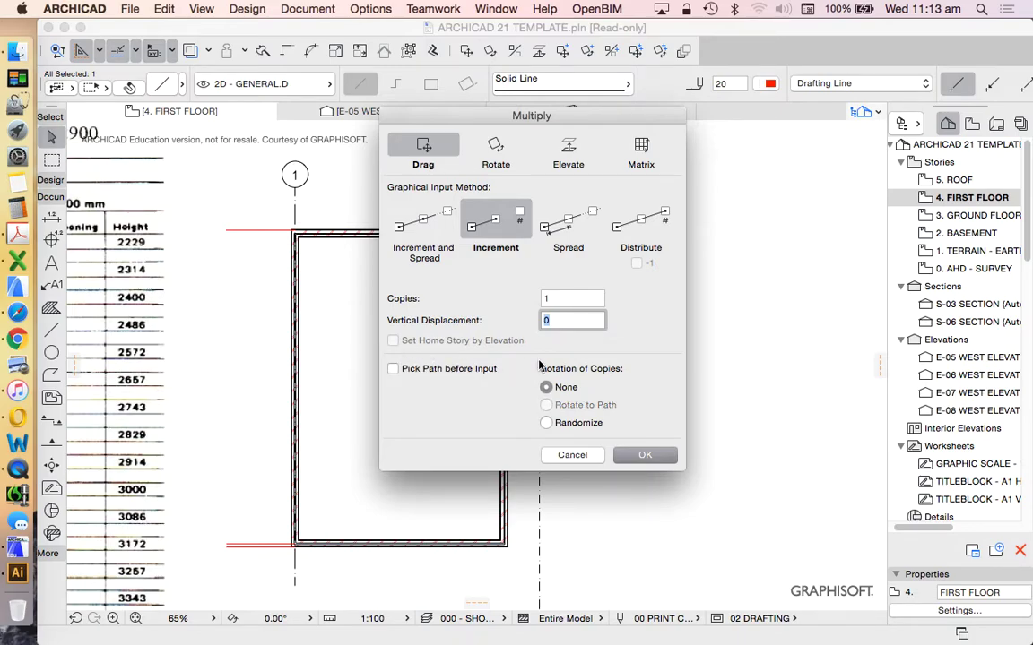
pyautogui.click(565, 229)
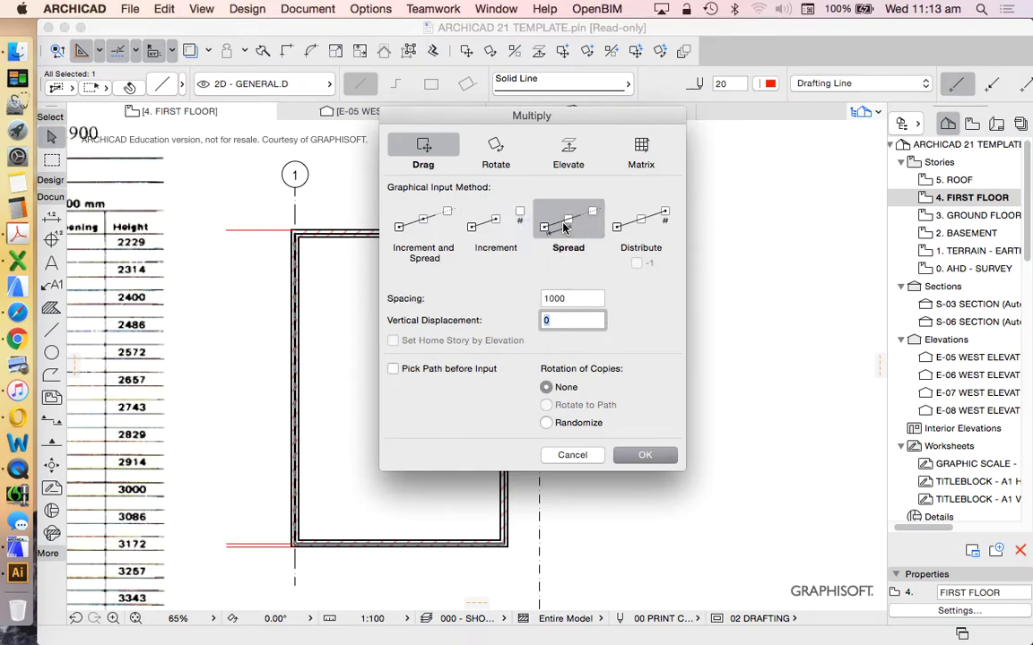
pyautogui.doubleClick(594, 297)
pyautogui.write('240')
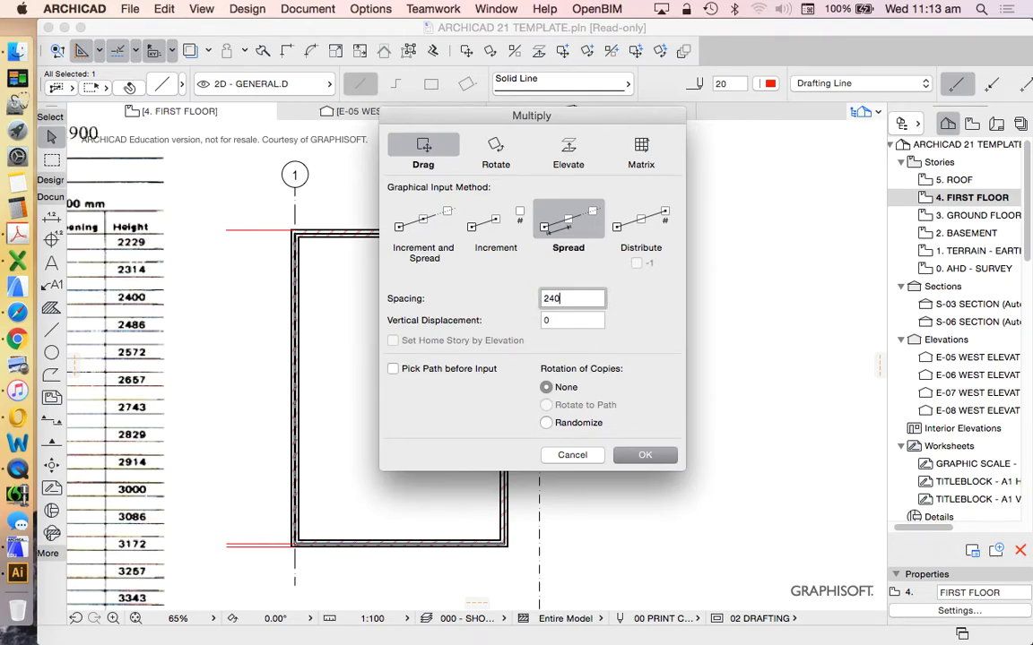
pyautogui.doubleClick(574, 298)
pyautogui.write('120')
pyautogui.click(654, 457)
# Place the 120-spaced line copies from the wall corner down past the notch
pyautogui.click(580, 230)
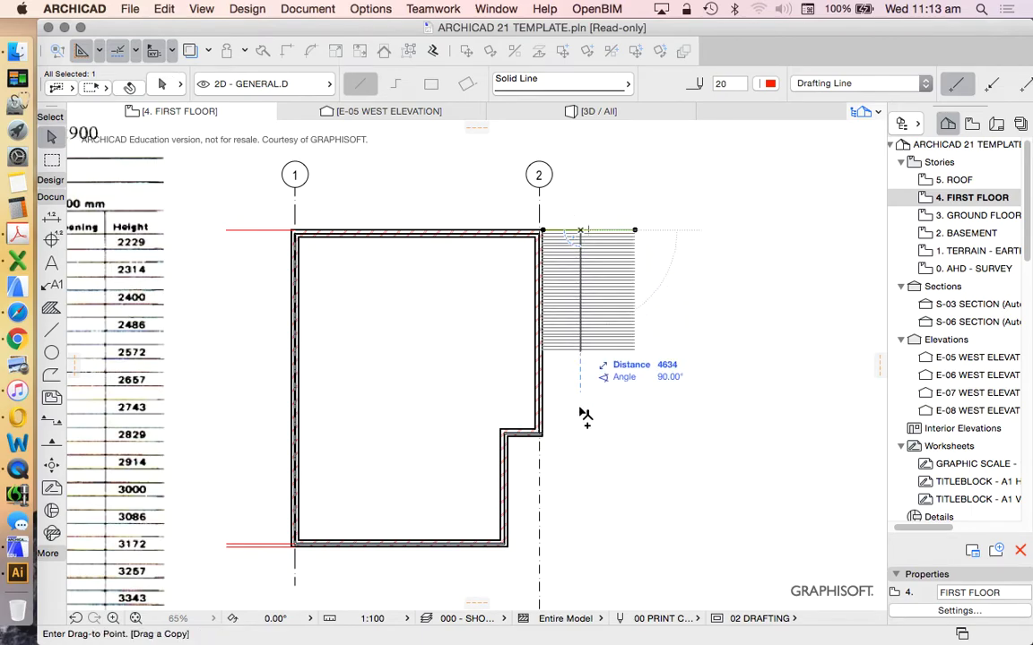
pyautogui.scroll(5, 553, 443)
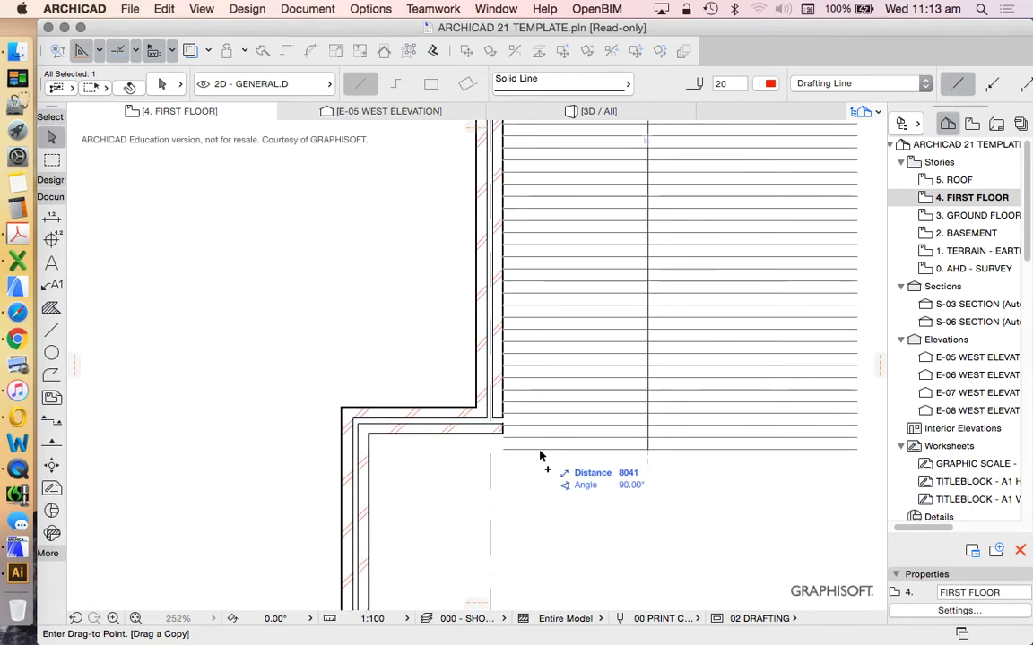
pyautogui.click(540, 457)
pyautogui.scroll(-5, 556, 434)
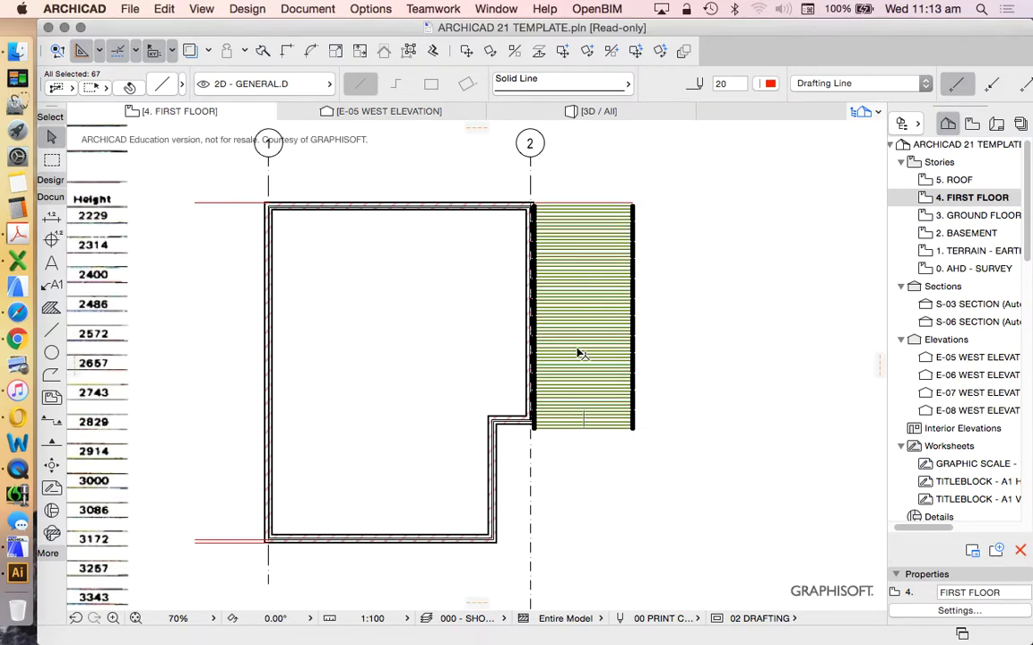
pyautogui.press('Escape')
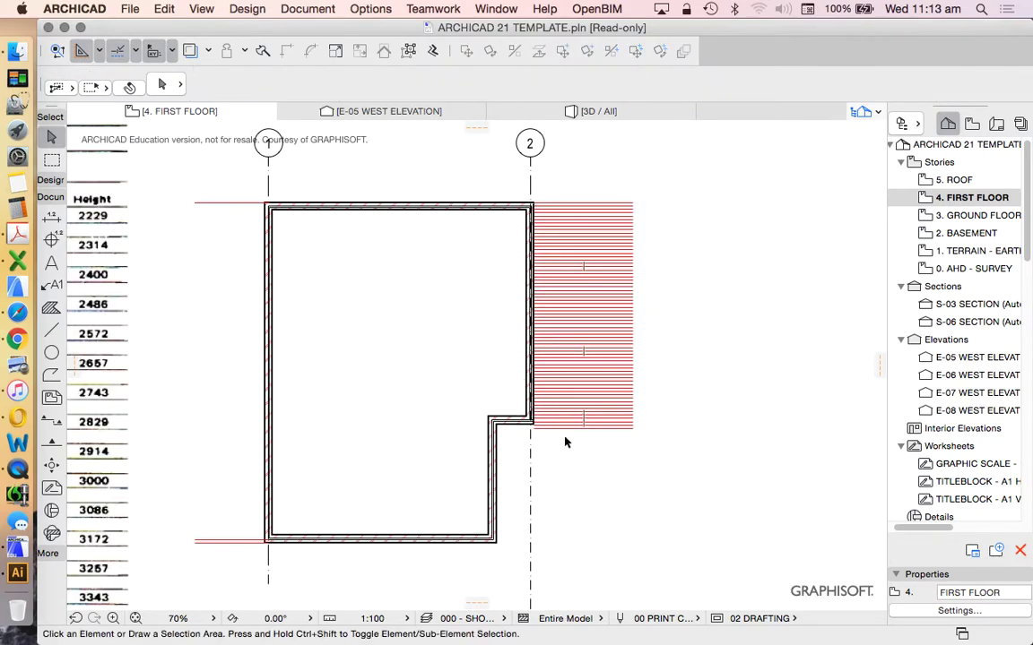
pyautogui.scroll(5, 556, 435)
pyautogui.scroll(5, 560, 430)
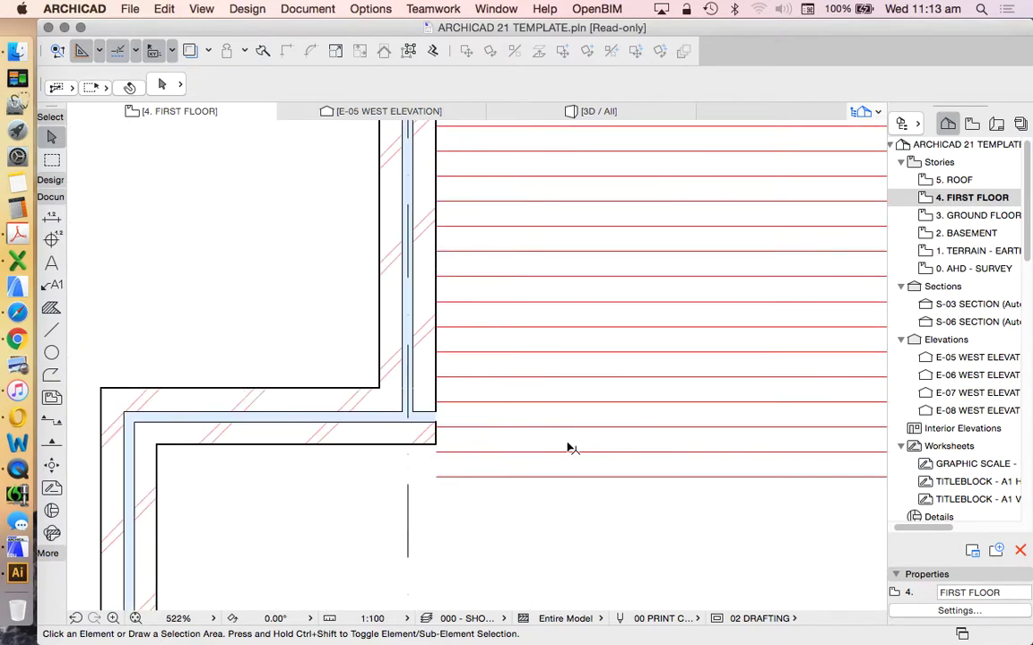
pyautogui.scroll(3, 445, 420)
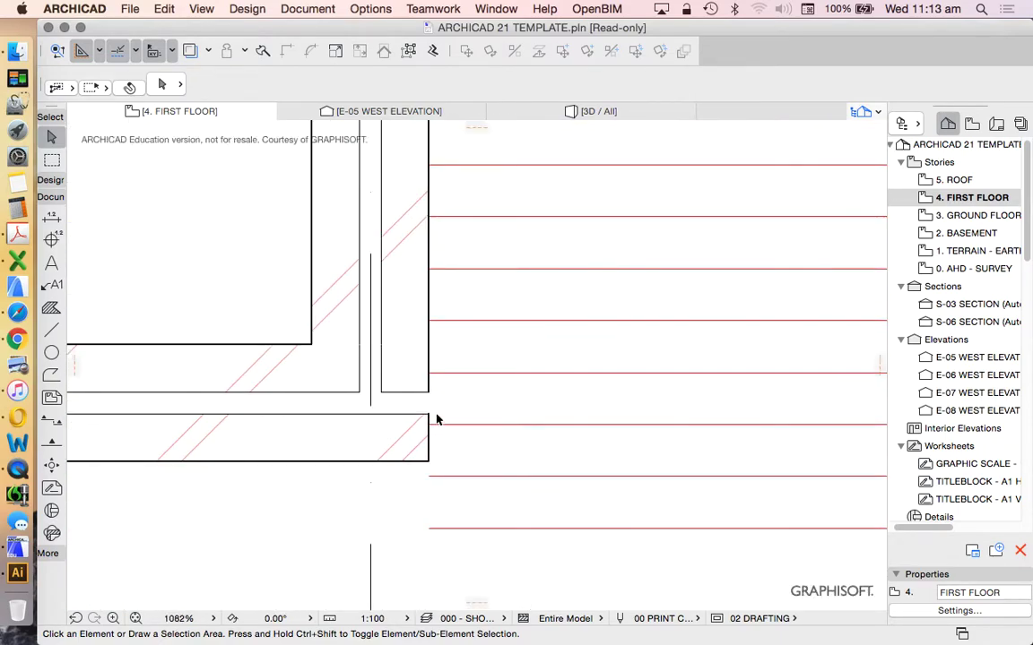
pyautogui.scroll(-3, 466, 421)
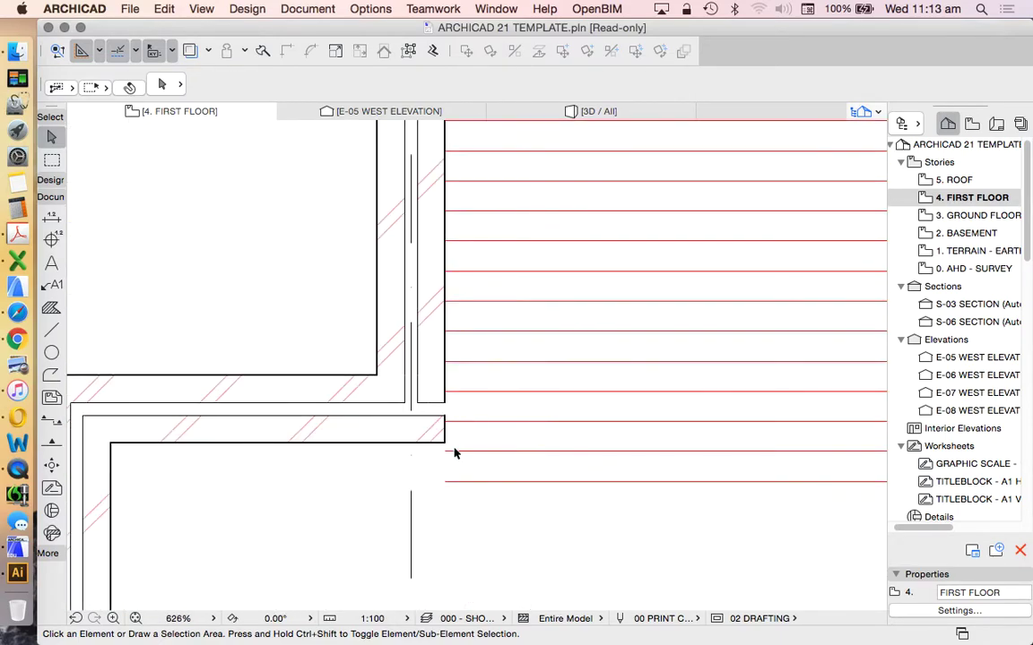
pyautogui.scroll(1, 456, 439)
pyautogui.scroll(-2, 456, 423)
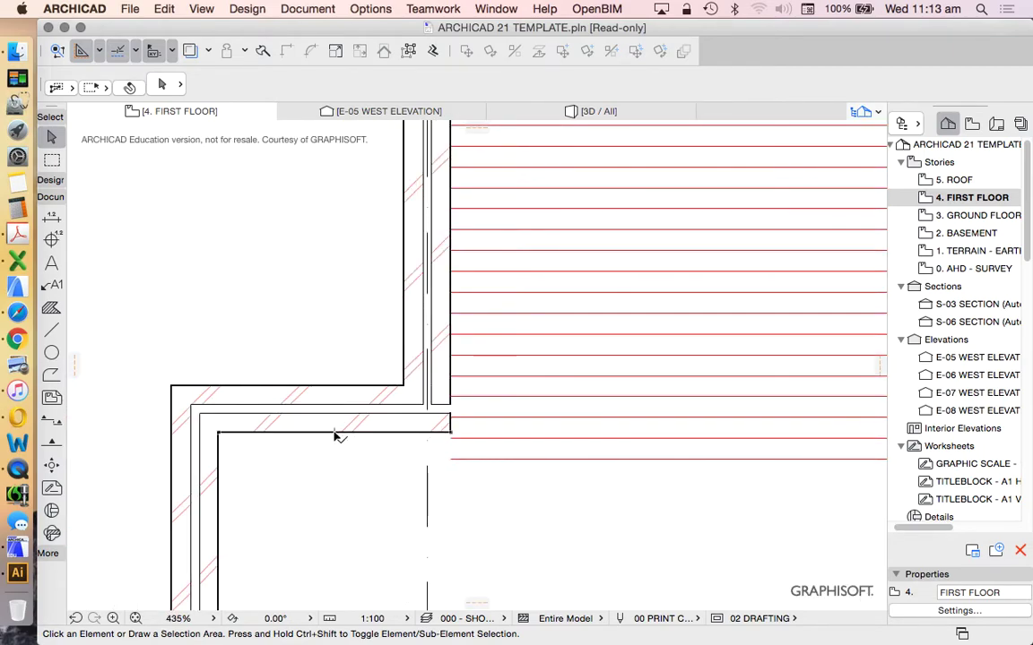
# Stretch the notch wall down to a 120 guide line and Intersect it with the vertical wall
pyautogui.moveTo(334, 437); pyautogui.dragTo(454, 444)
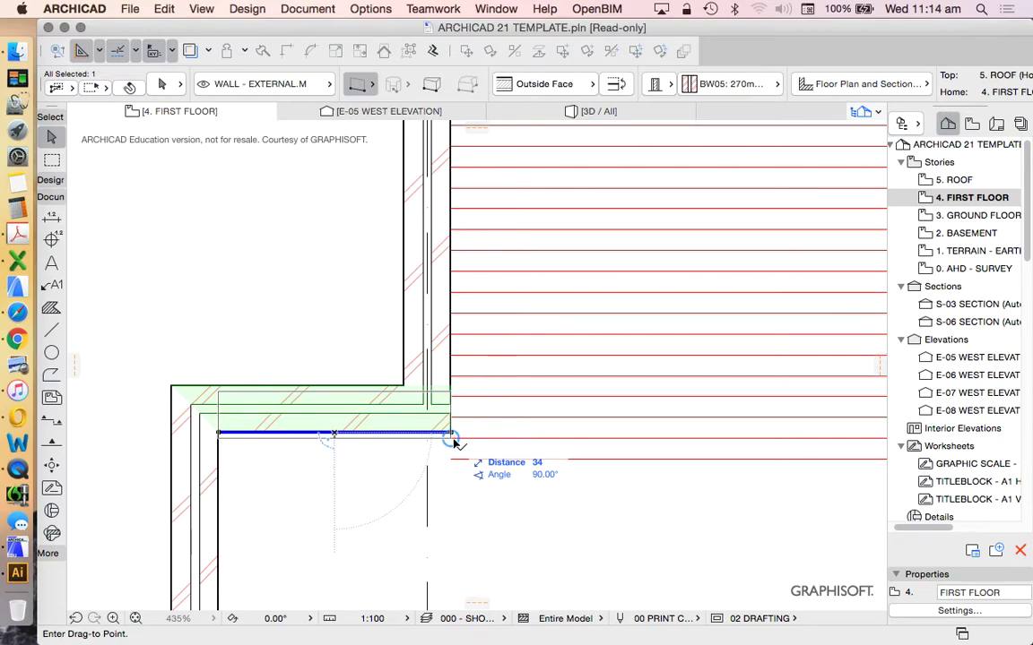
pyautogui.click(454, 444)
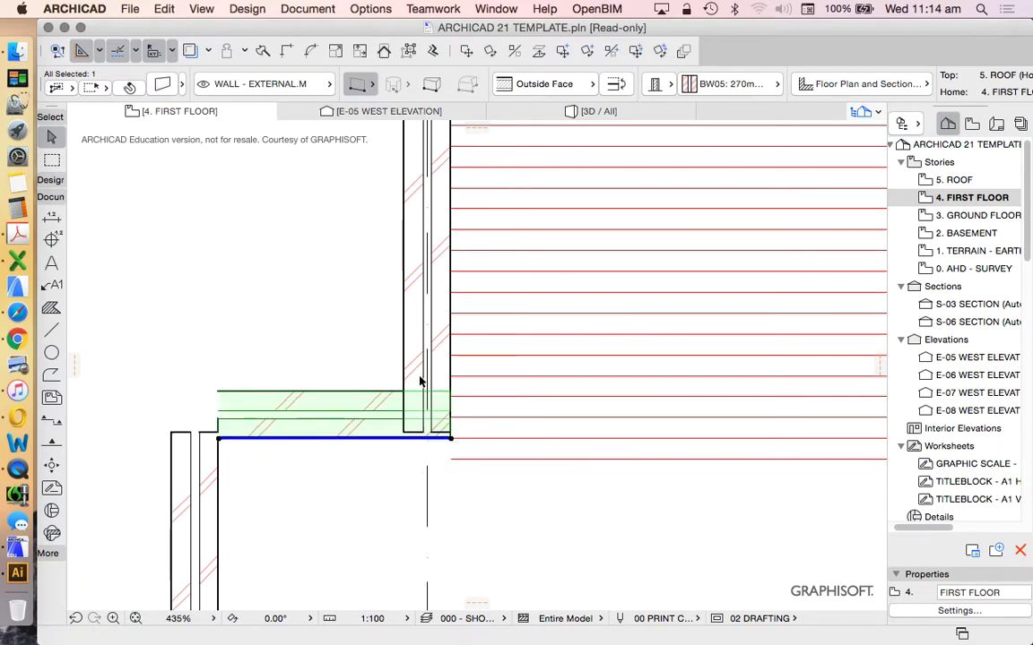
pyautogui.keyDown('shift'); pyautogui.click(408, 368); pyautogui.keyUp('shift')
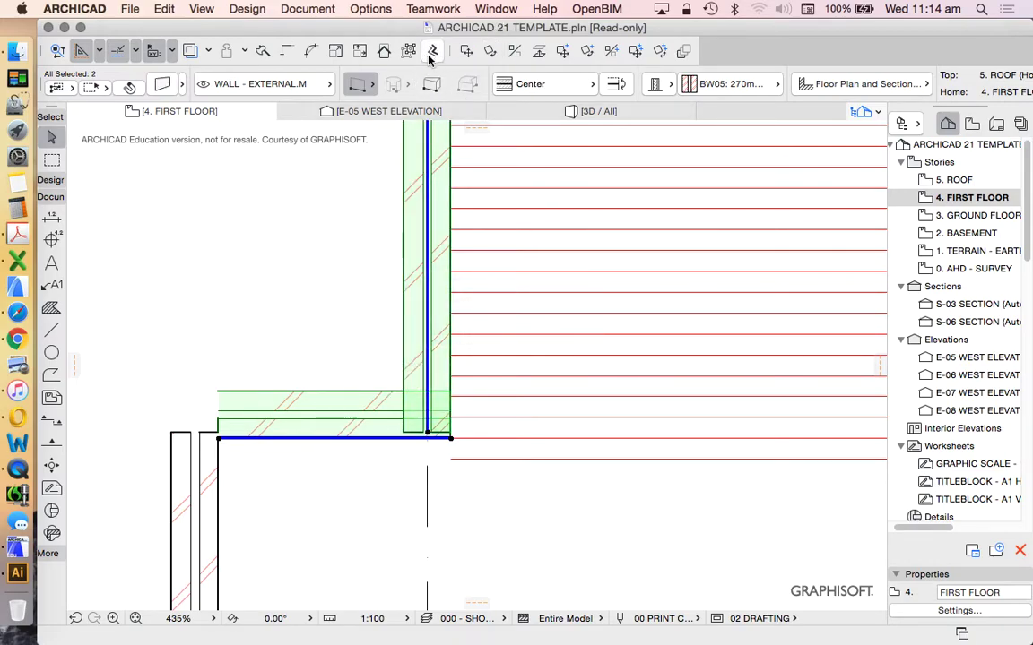
pyautogui.click(638, 54)
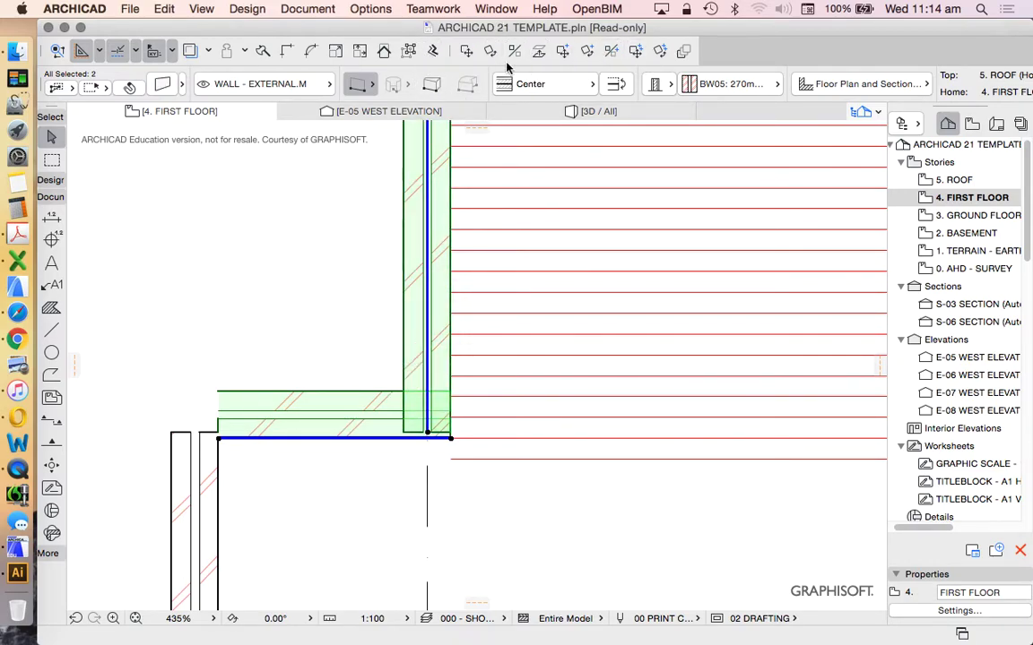
pyautogui.click(318, 404)
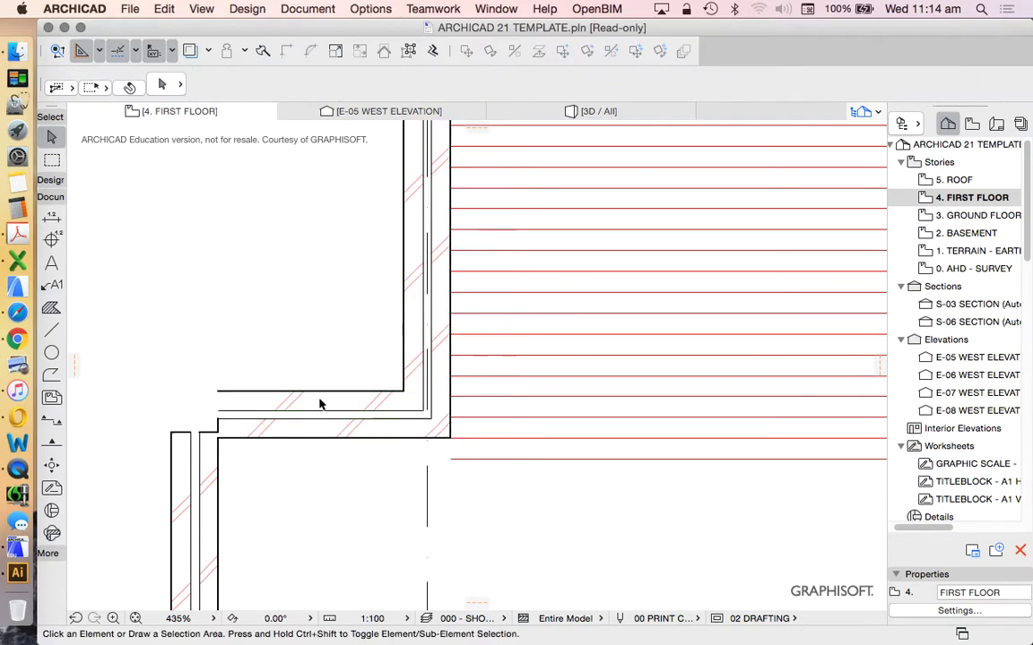
pyautogui.keyDown('shift'); pyautogui.click(220, 468); pyautogui.keyUp('shift')
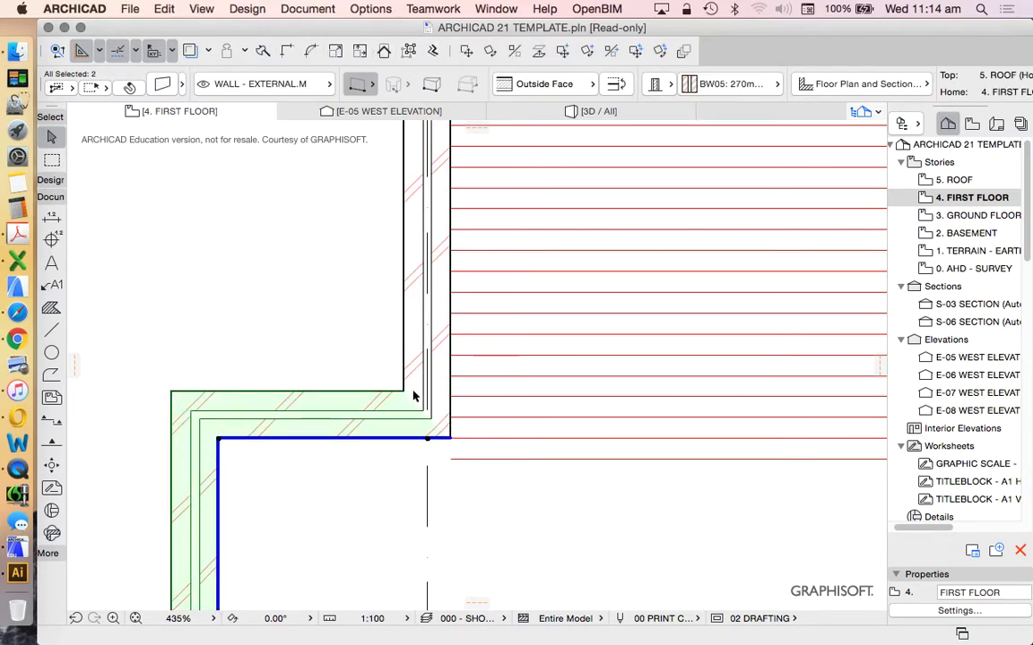
pyautogui.press('Escape')
pyautogui.scroll(-3, 392, 449)
# Marquee-select and delete the red 120-spaced guide lines beside gridline 2
pyautogui.scroll(-5, 440, 431)
pyautogui.scroll(-1, 484, 416)
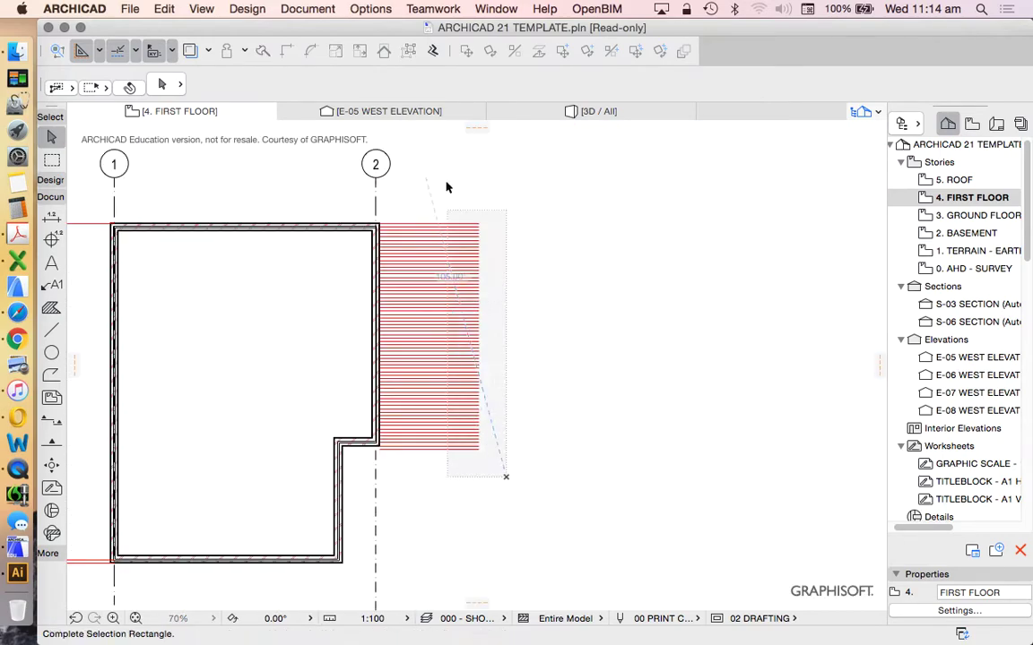
pyautogui.moveTo(504, 473); pyautogui.dragTo(450, 195)
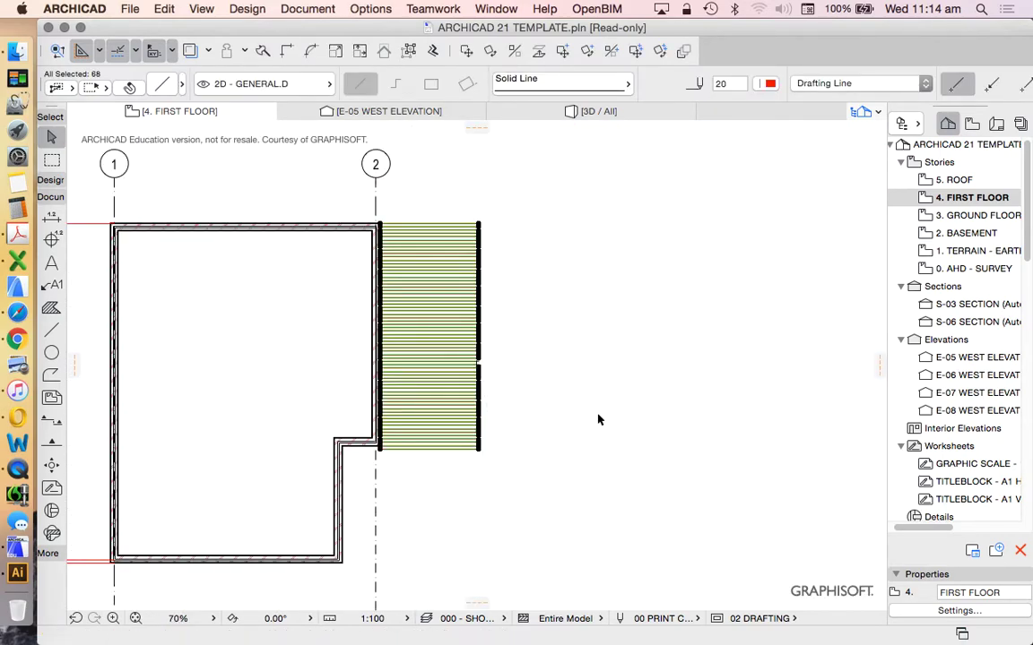
pyautogui.press('Delete')
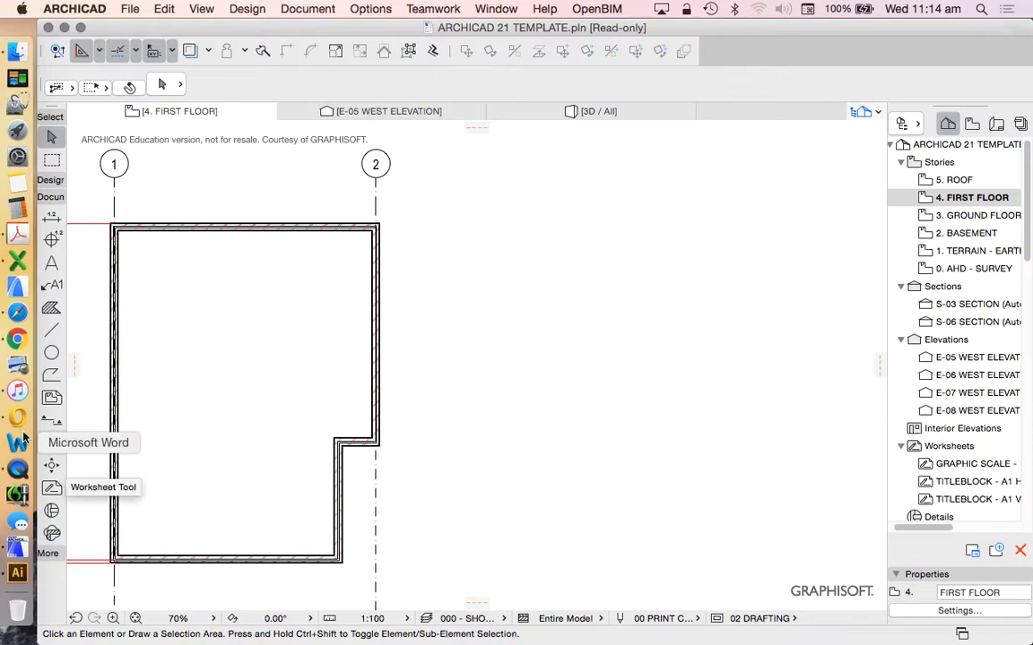
# Start a line at the wall corner, cancel it, and review the plan and brick table
pyautogui.click(52, 331)
pyautogui.scroll(3, 399, 230)
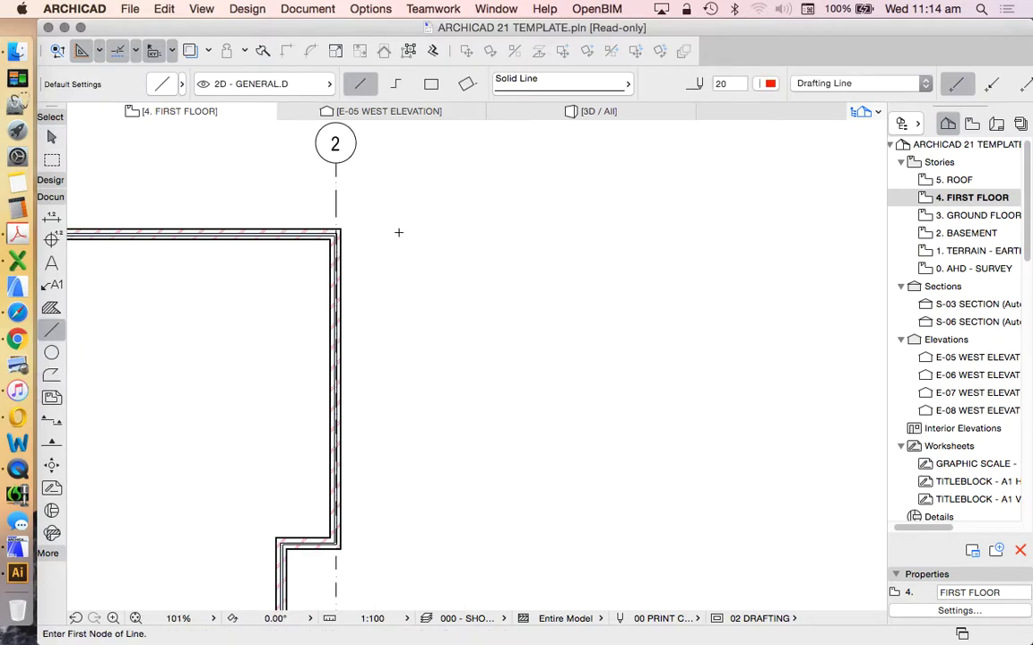
pyautogui.click(331, 230)
pyautogui.scroll(-3, 333, 234)
pyautogui.scroll(5, 357, 421)
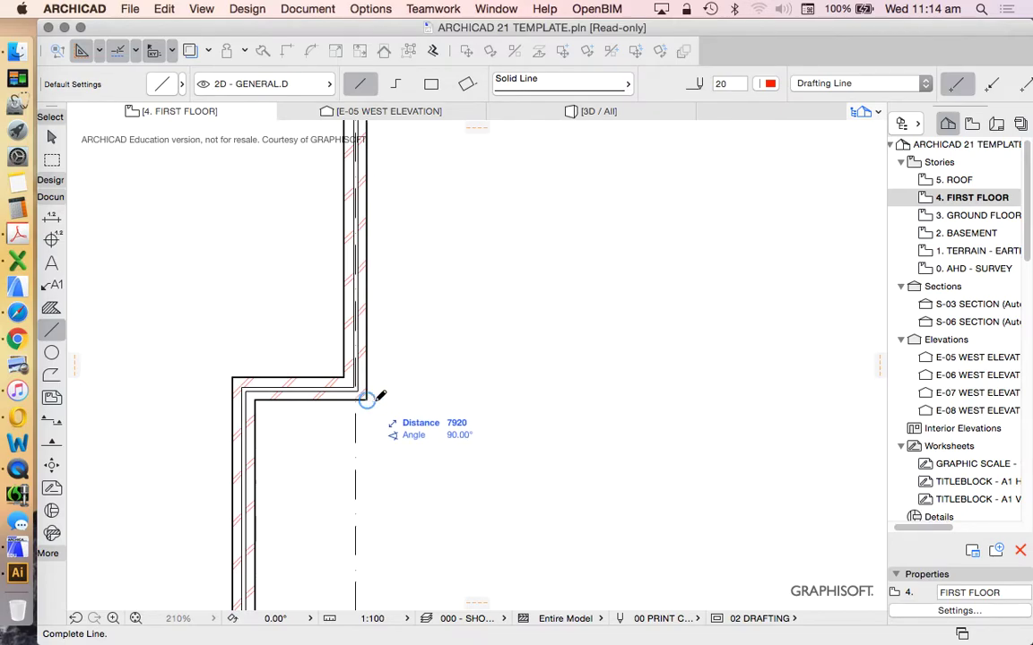
pyautogui.scroll(-5, 627, 367)
pyautogui.press('Escape')
pyautogui.scroll(-1, 602, 374)
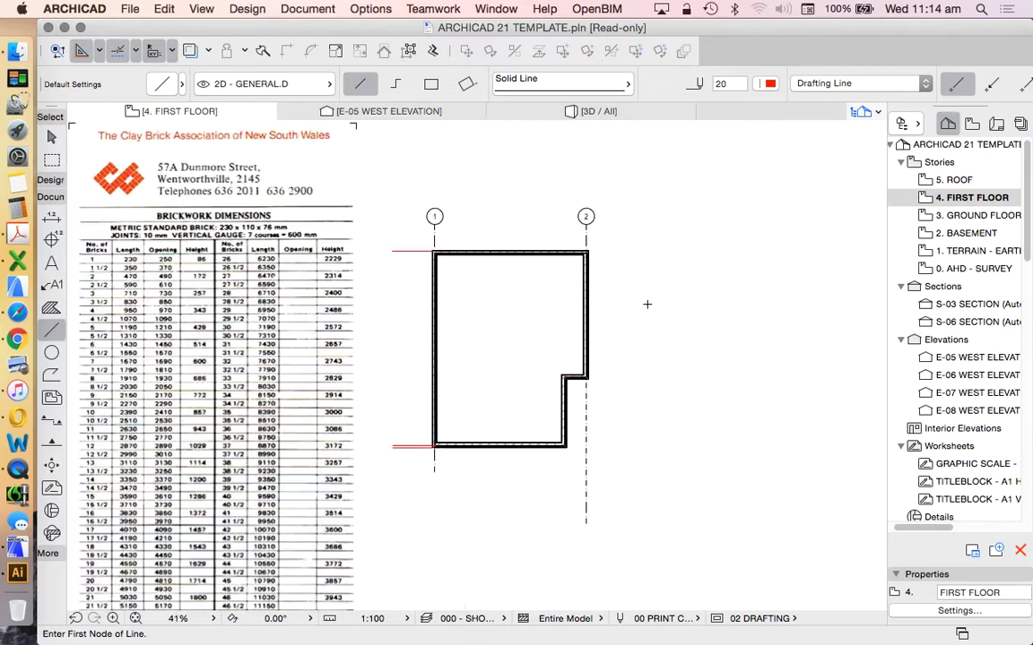
pyautogui.scroll(3, 309, 296)
pyautogui.scroll(2, 309, 295)
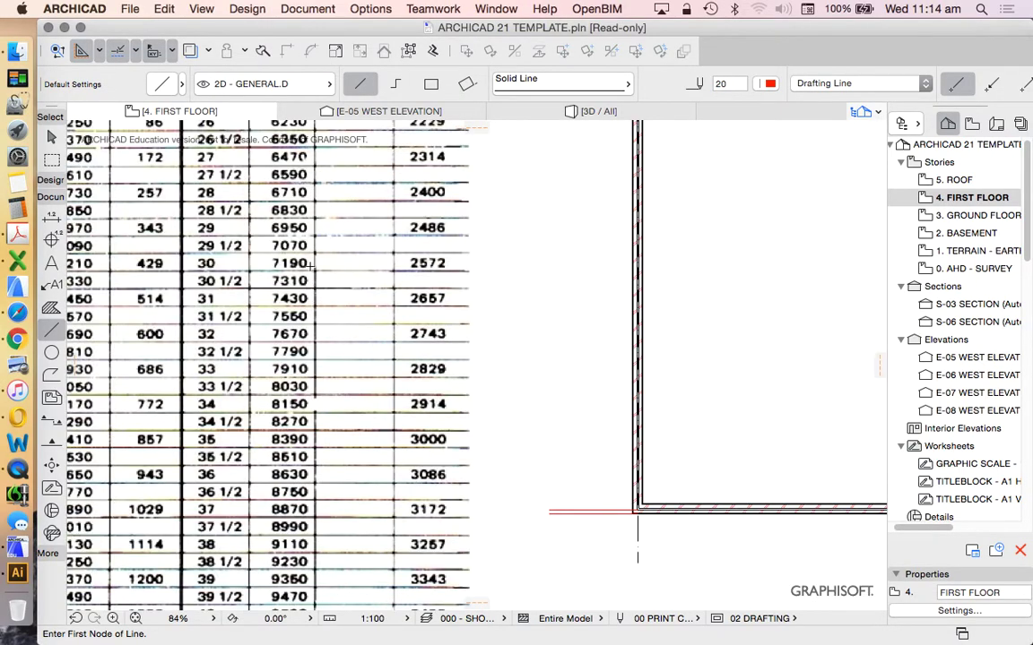
pyautogui.scroll(3, 282, 267)
pyautogui.scroll(-1, 273, 283)
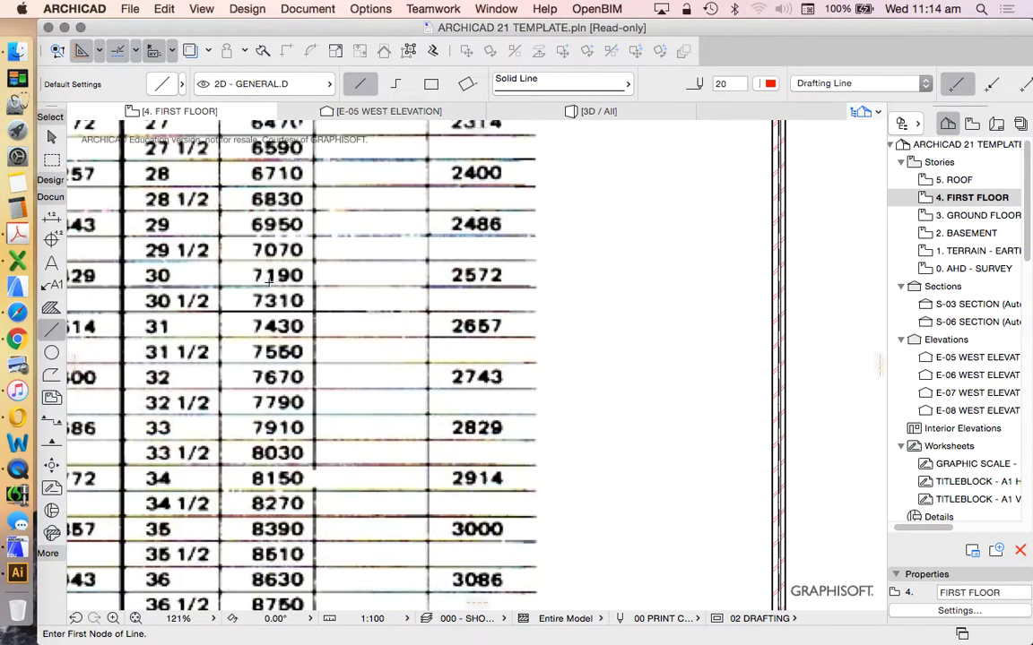
pyautogui.scroll(-2, 272, 282)
pyautogui.scroll(-3, 274, 305)
pyautogui.scroll(4, 280, 383)
pyautogui.scroll(2, 280, 383)
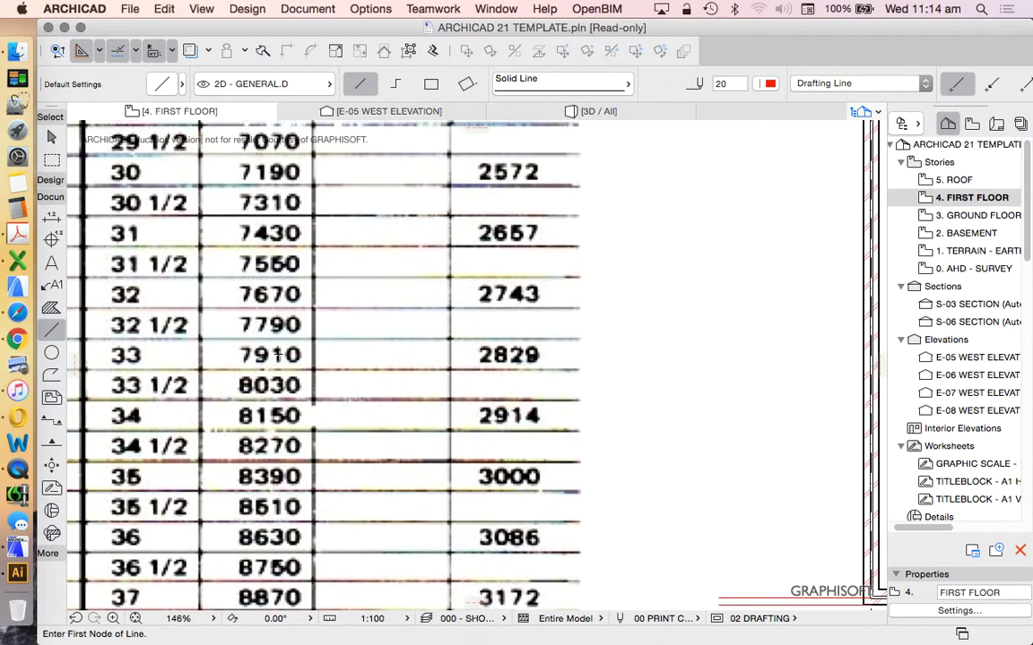
pyautogui.scroll(-1, 276, 355)
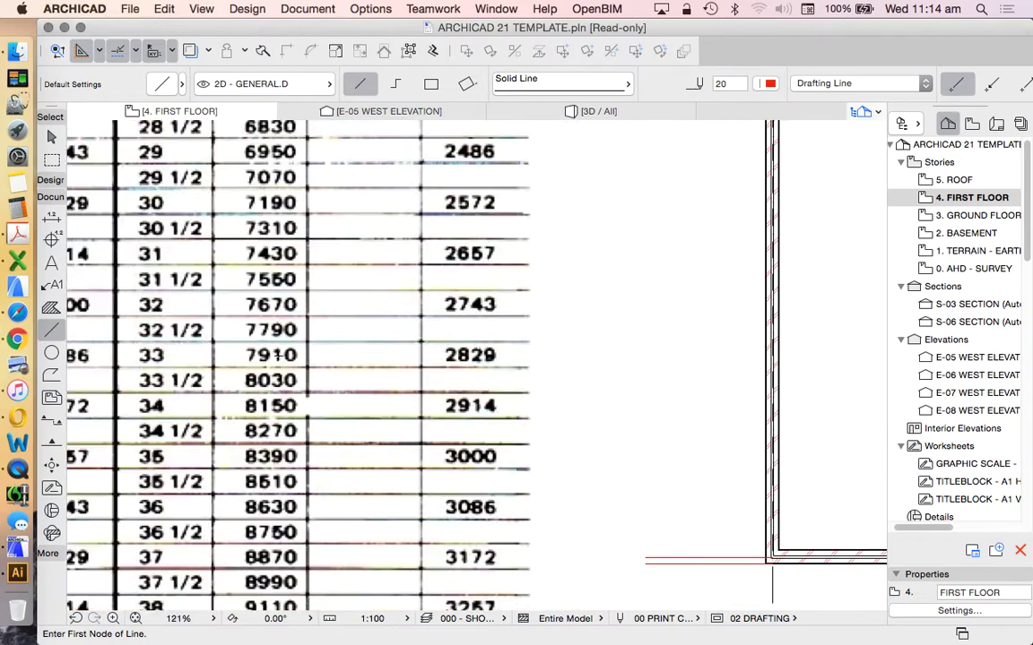
pyautogui.scroll(-4, 448, 305)
pyautogui.scroll(1, 587, 264)
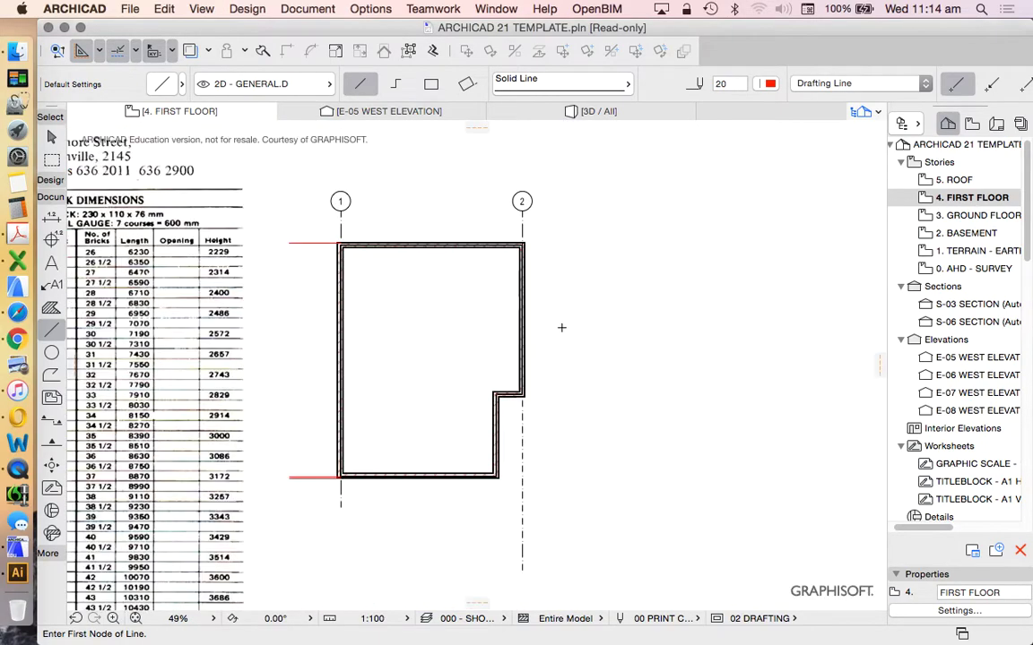
pyautogui.scroll(1, 603, 287)
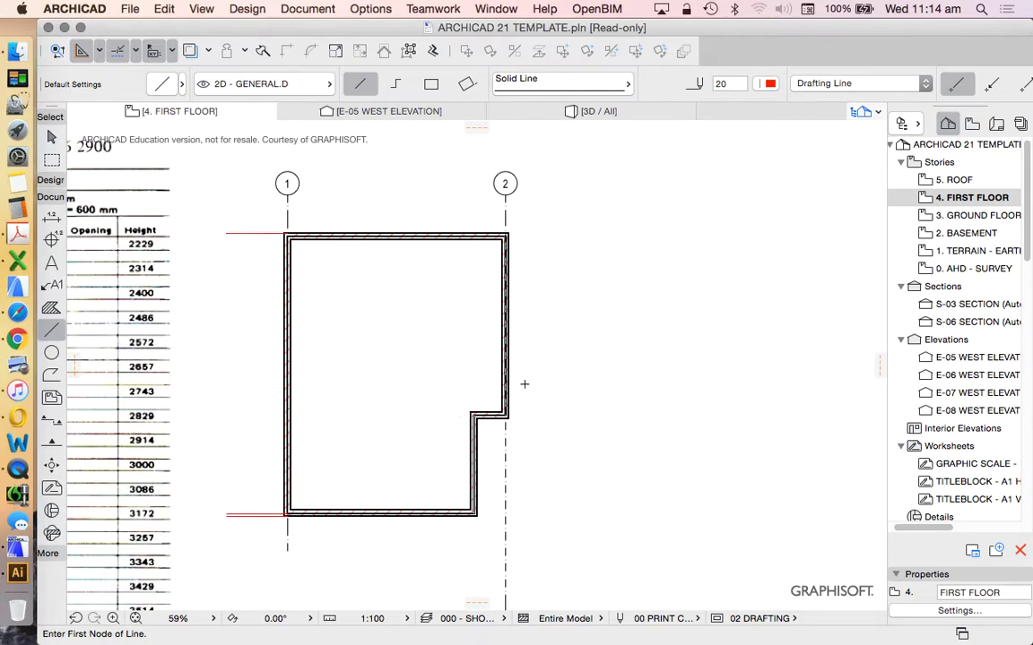
pyautogui.scroll(5, 497, 410)
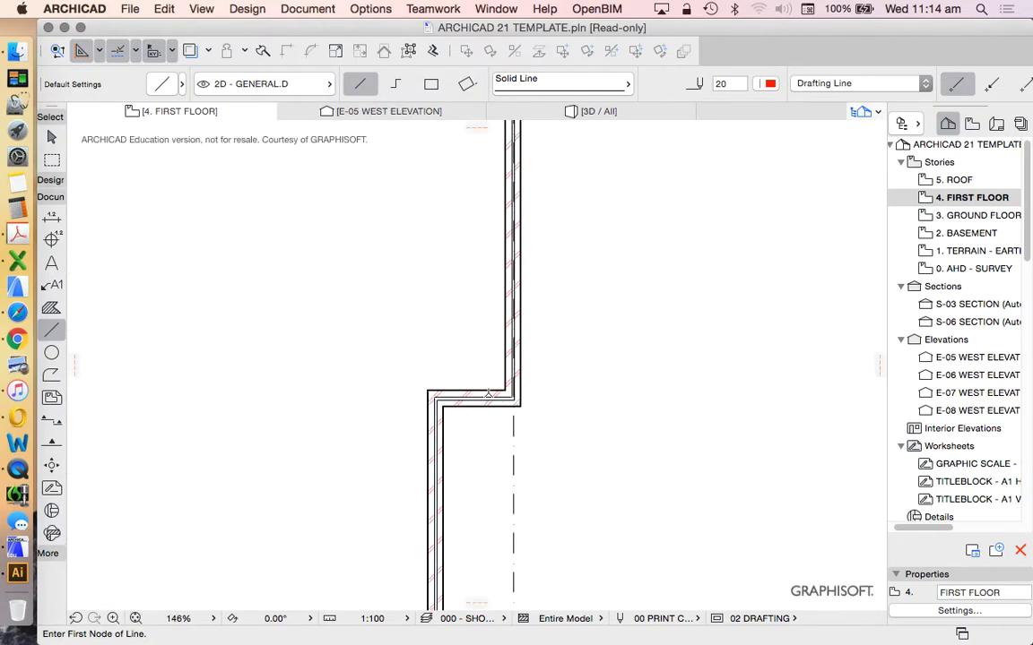
pyautogui.press('Escape')
pyautogui.click(490, 411)
pyautogui.moveTo(484, 405); pyautogui.dragTo(487, 320)
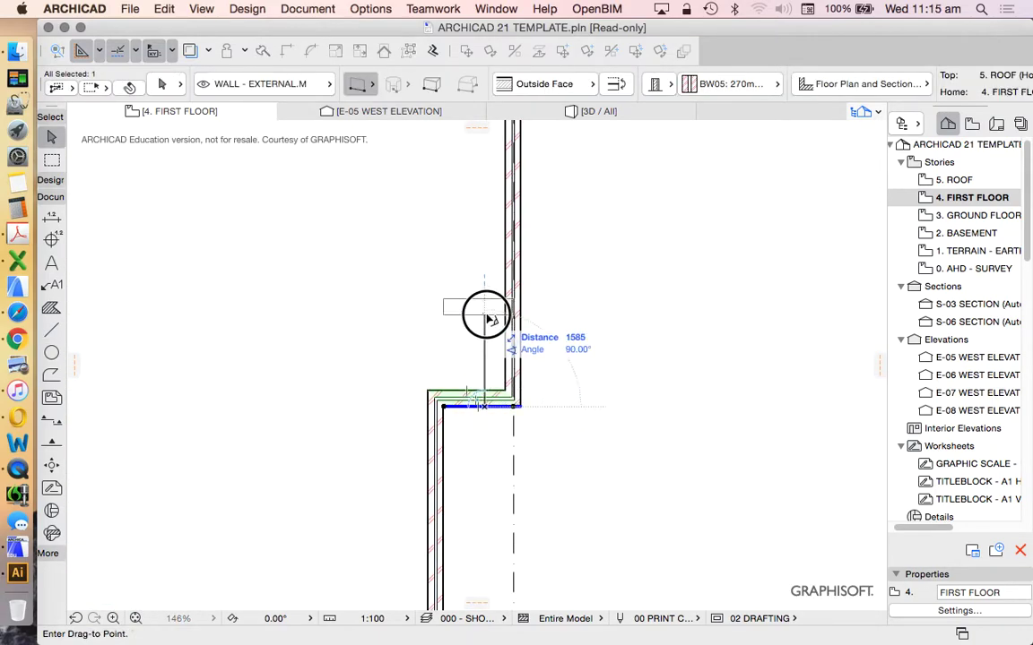
pyautogui.write('90')
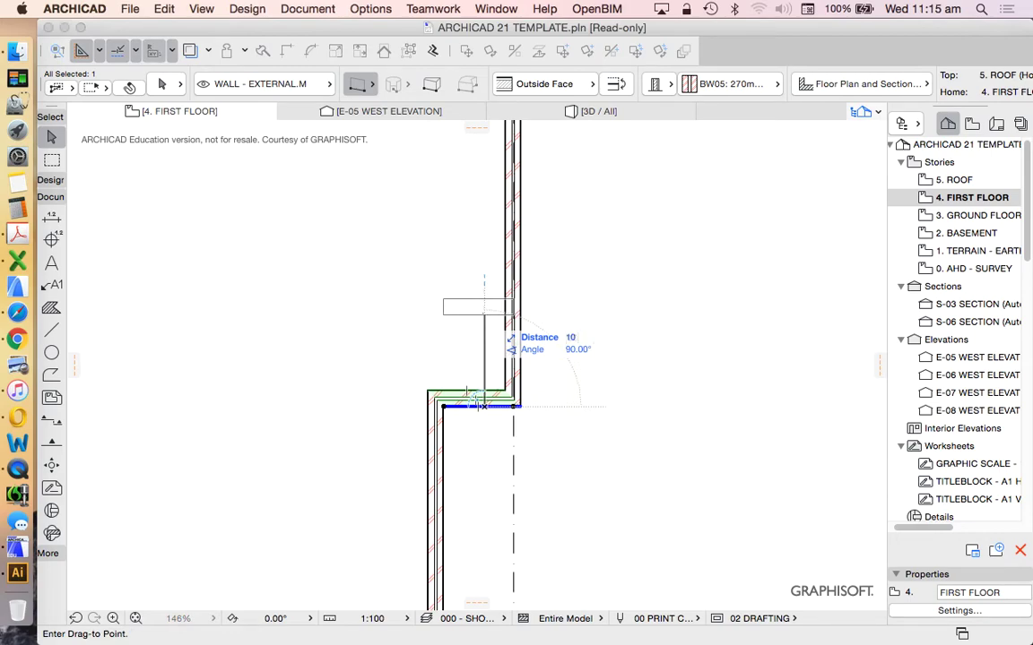
pyautogui.press('Return')
pyautogui.keyDown('shift'); pyautogui.click(512, 179); pyautogui.keyUp('shift')
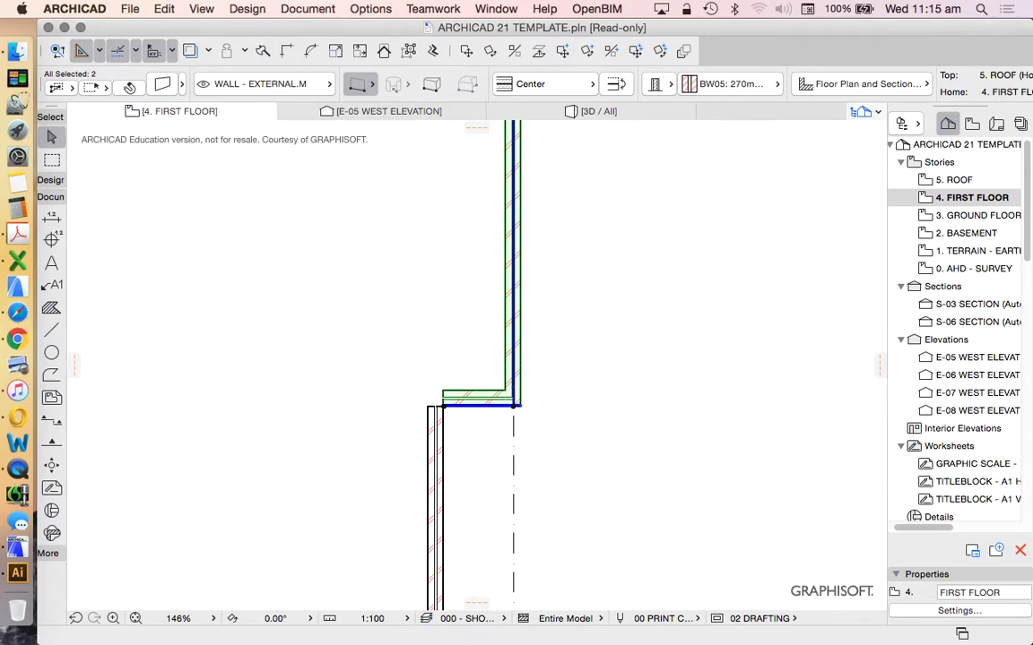
pyautogui.click(439, 529)
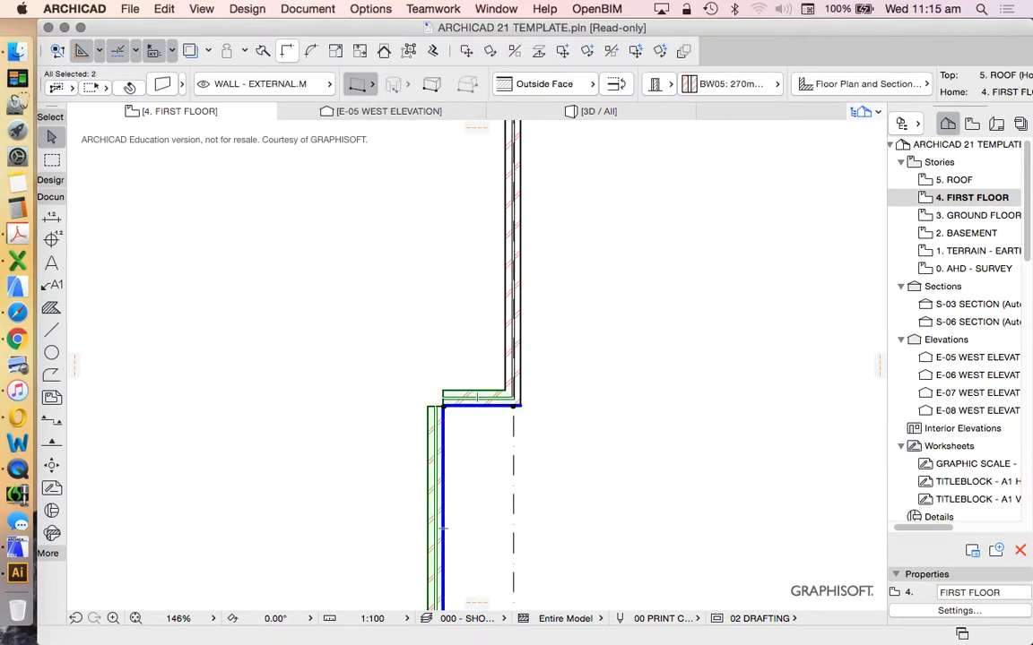
pyautogui.press('Escape')
pyautogui.scroll(-3, 440, 305)
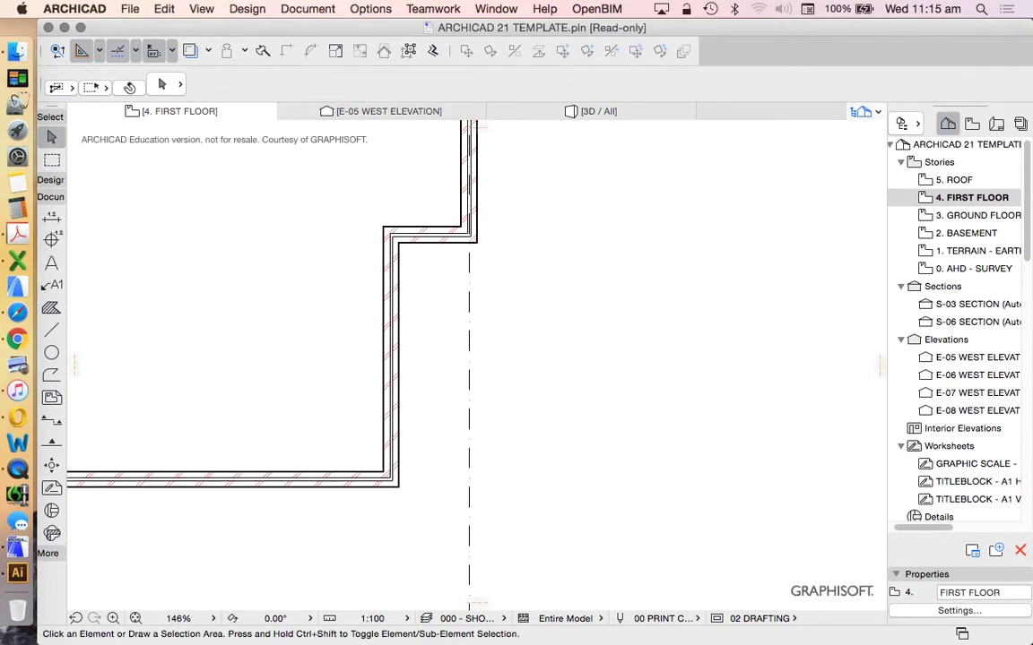
pyautogui.scroll(-2, 457, 388)
pyautogui.scroll(3, 520, 395)
pyautogui.scroll(-4, 519, 395)
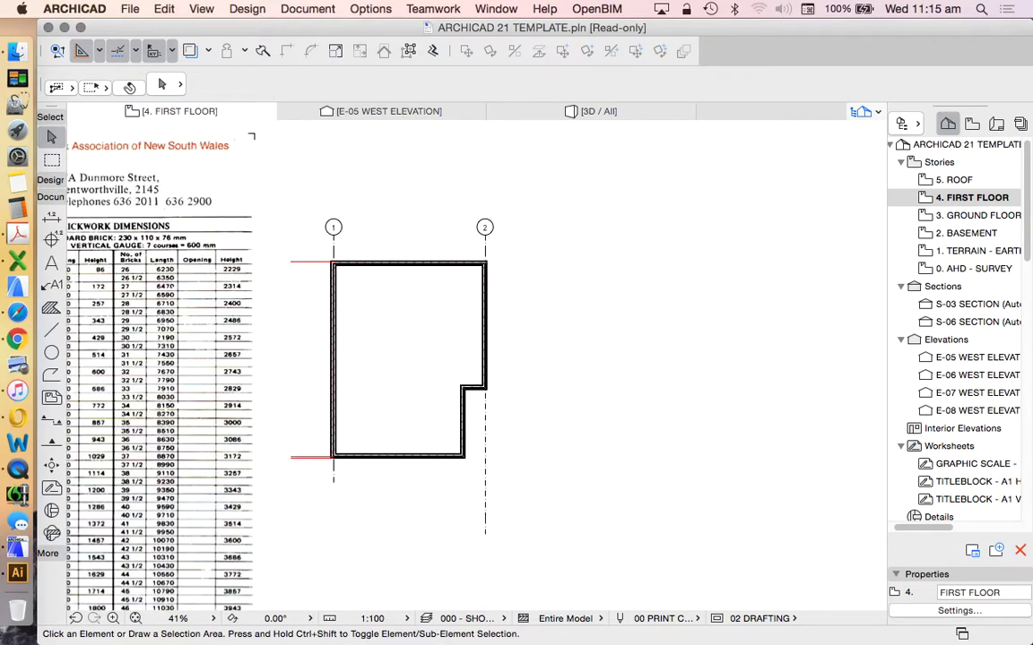
pyautogui.scroll(1, 520, 395)
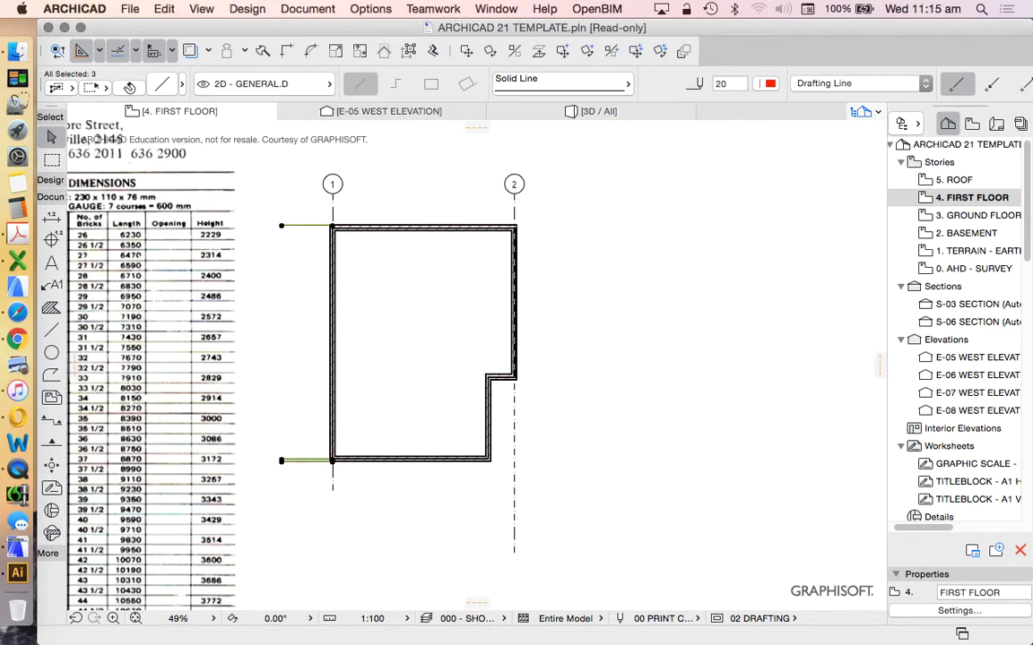
pyautogui.scroll(3, 517, 467)
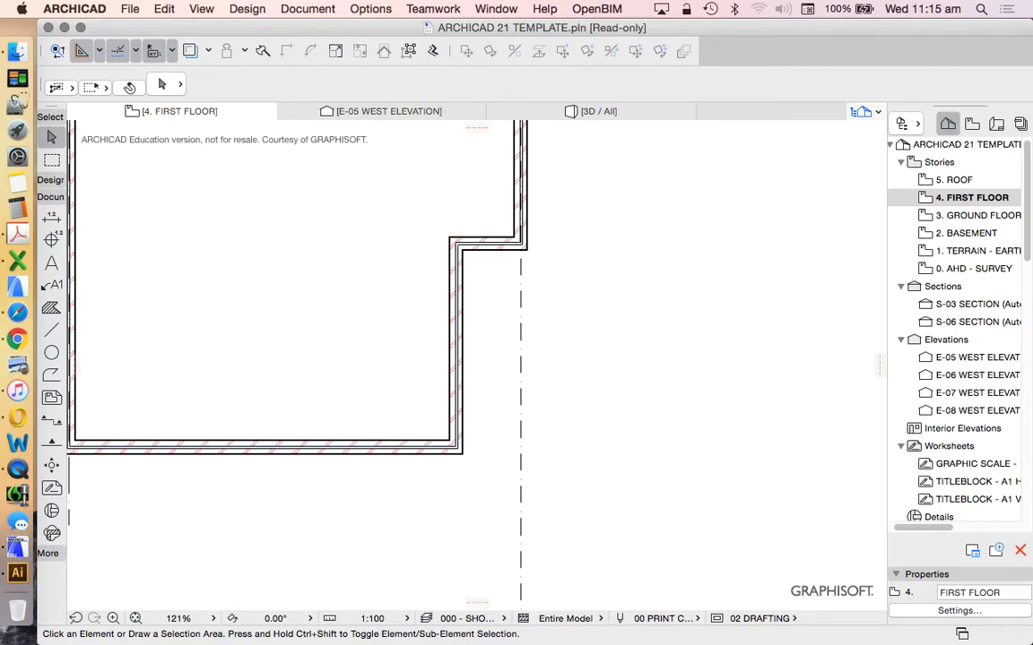
pyautogui.scroll(1, 517, 466)
pyautogui.scroll(1, 631, 411)
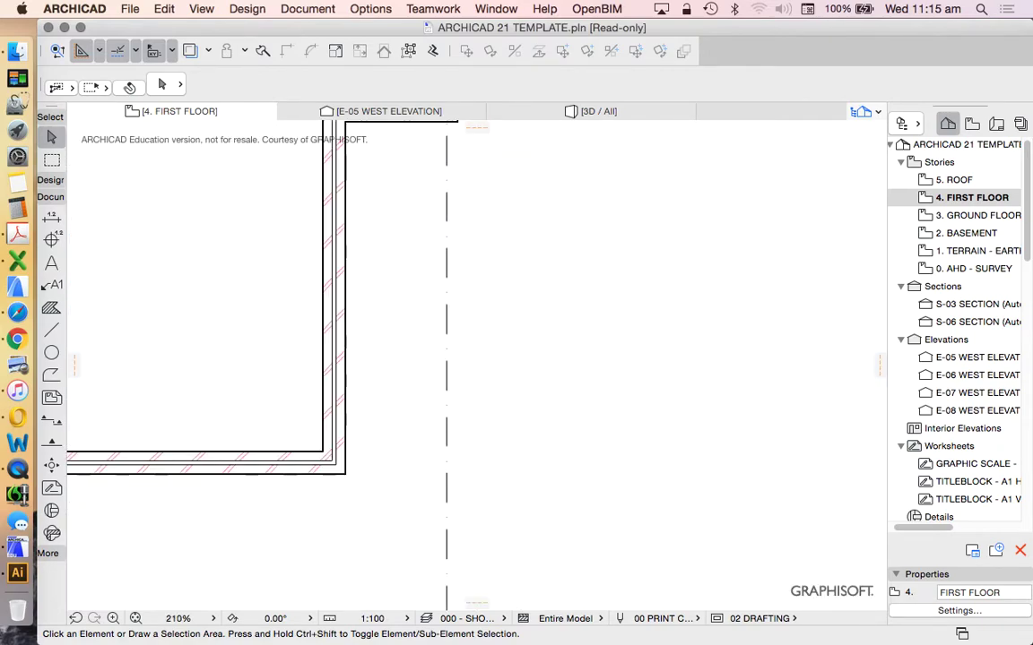
pyautogui.press('l')
pyautogui.click(345, 474)
pyautogui.click(499, 474)
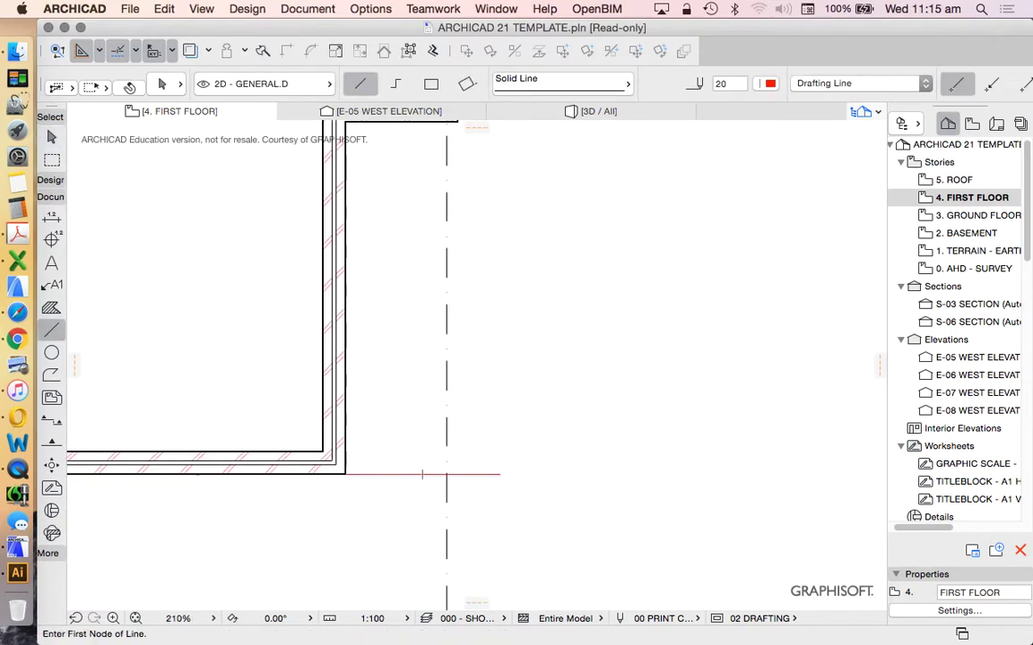
pyautogui.press('w')
pyautogui.click(422, 474)
pyautogui.scroll(-2, 398, 462)
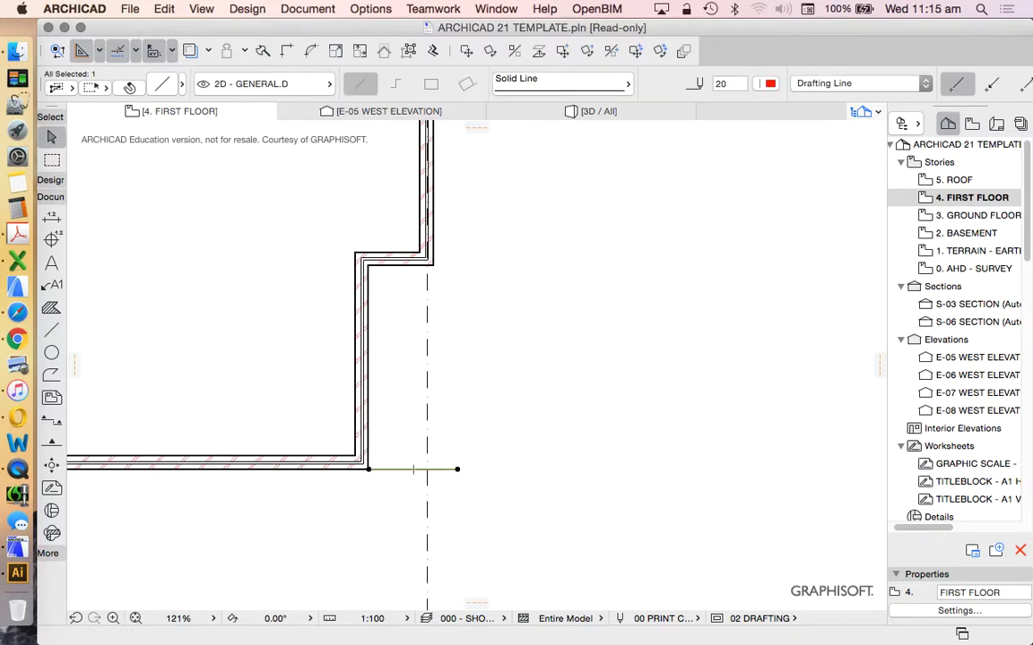
pyautogui.scroll(-1, 383, 204)
pyautogui.scroll(3, 383, 203)
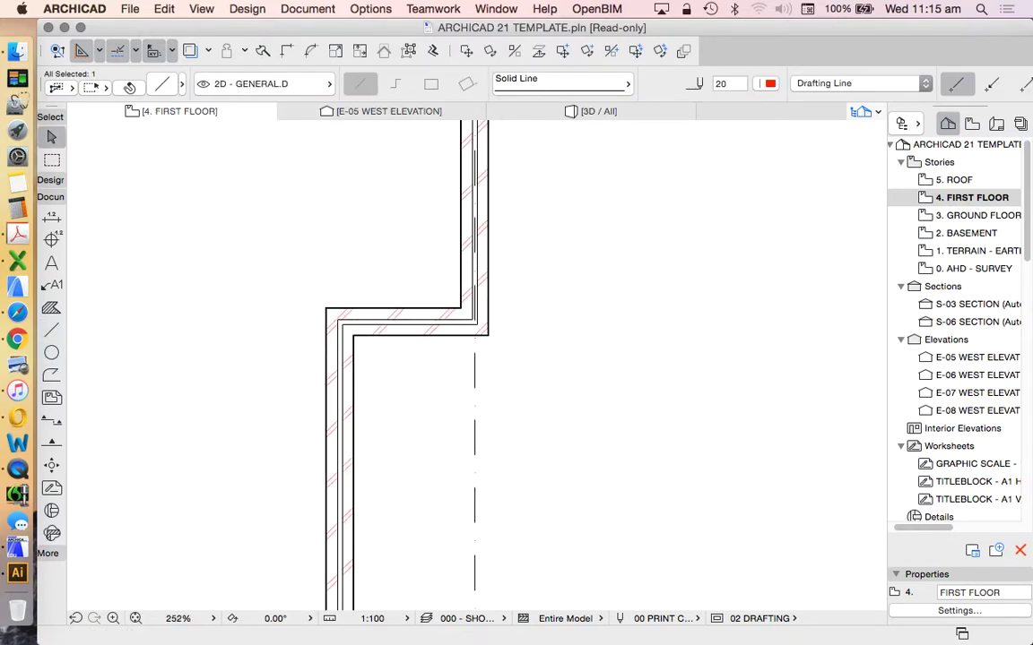
pyautogui.scroll(-3, 448, 322)
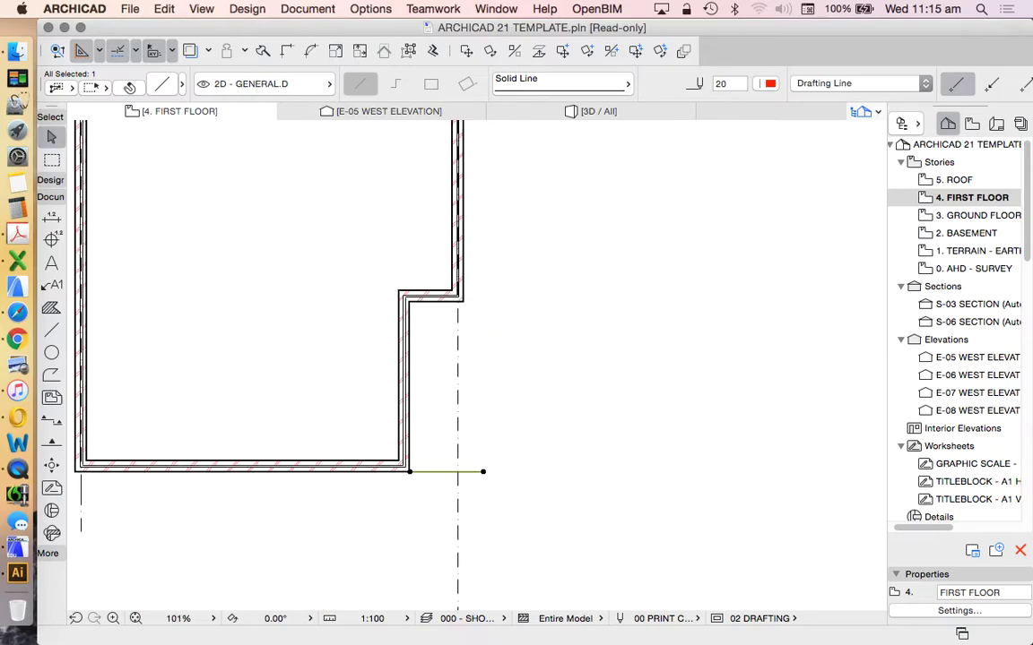
pyautogui.scroll(2, 439, 349)
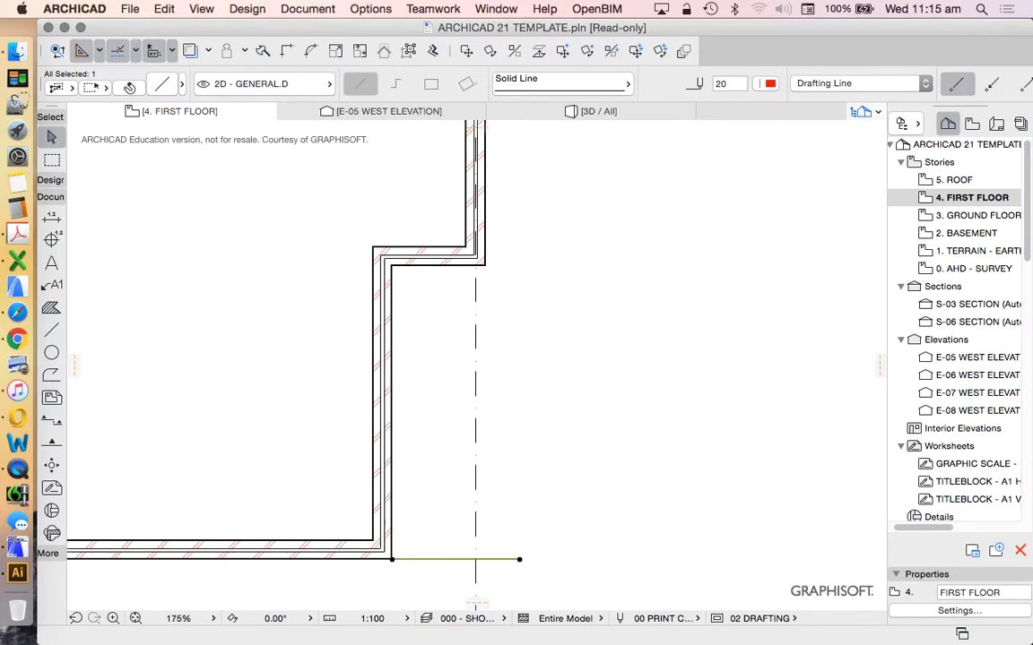
pyautogui.click(135, 50)
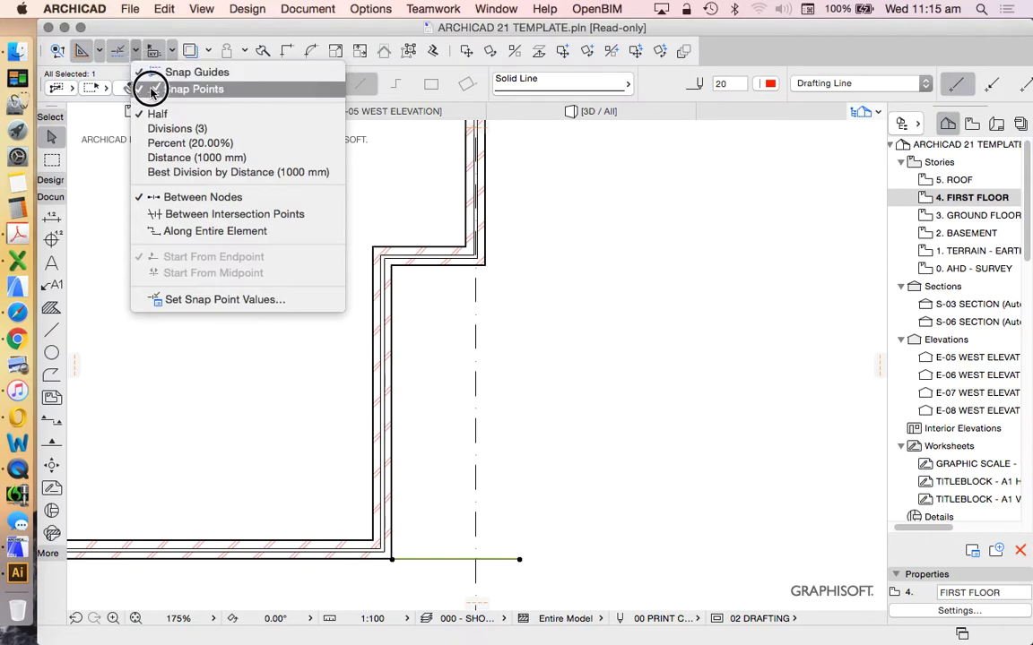
# Switch snap points to Distance mode and change the snap distance from 1000 to 120
pyautogui.click(201, 160)
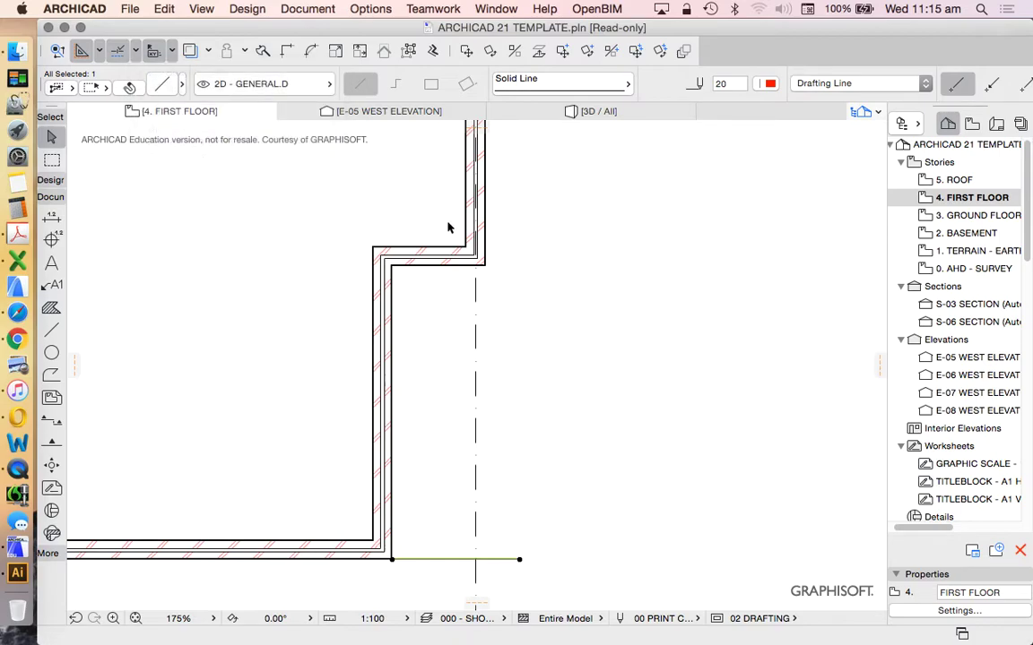
pyautogui.click(126, 51)
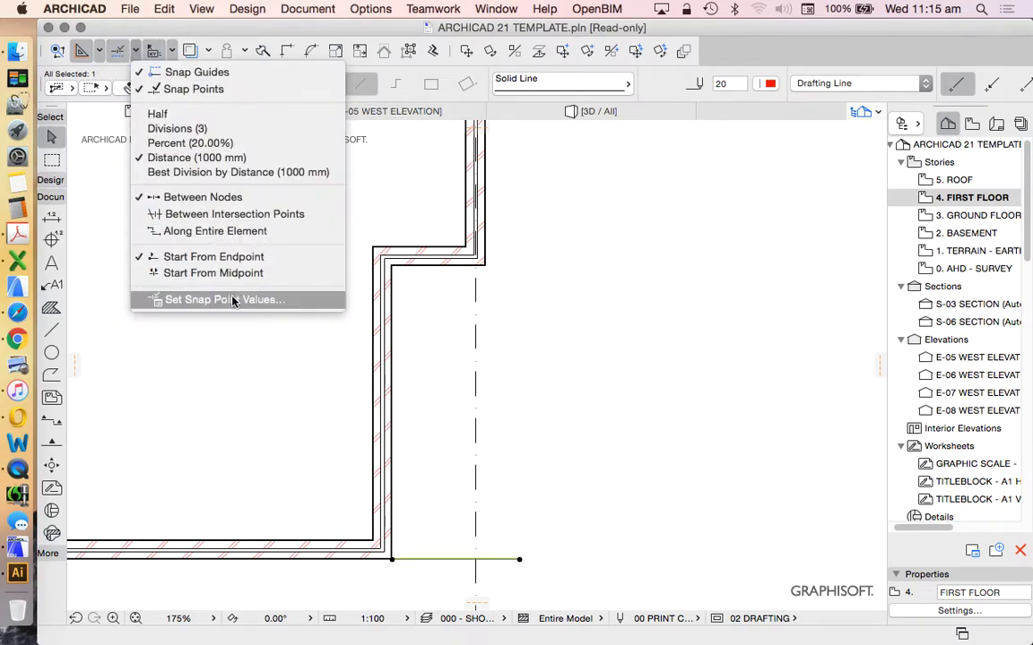
pyautogui.click(188, 302)
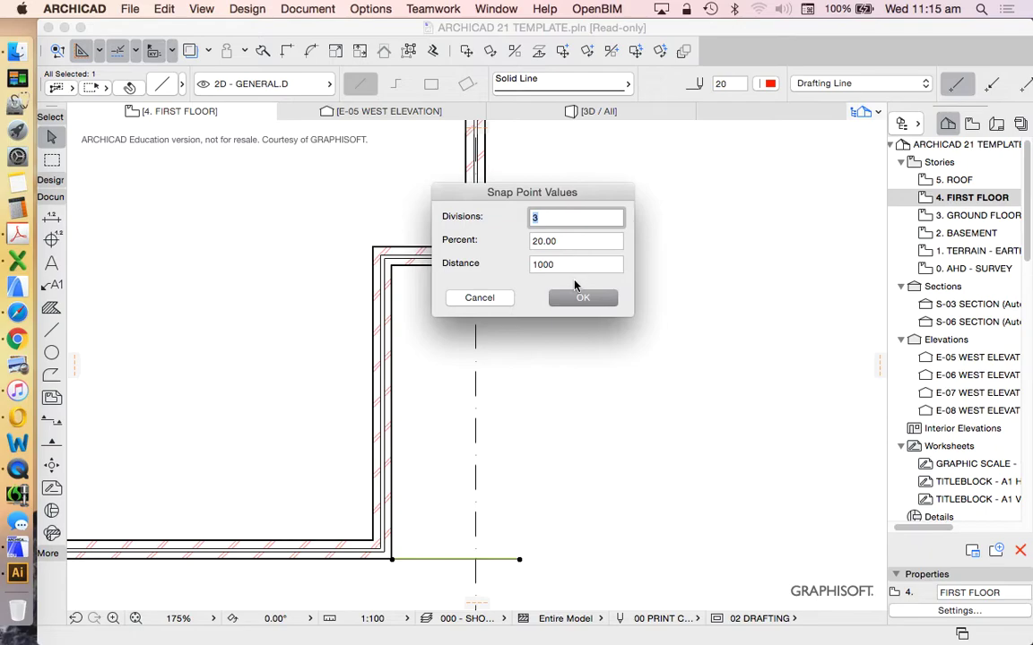
pyautogui.moveTo(599, 264); pyautogui.dragTo(452, 269)
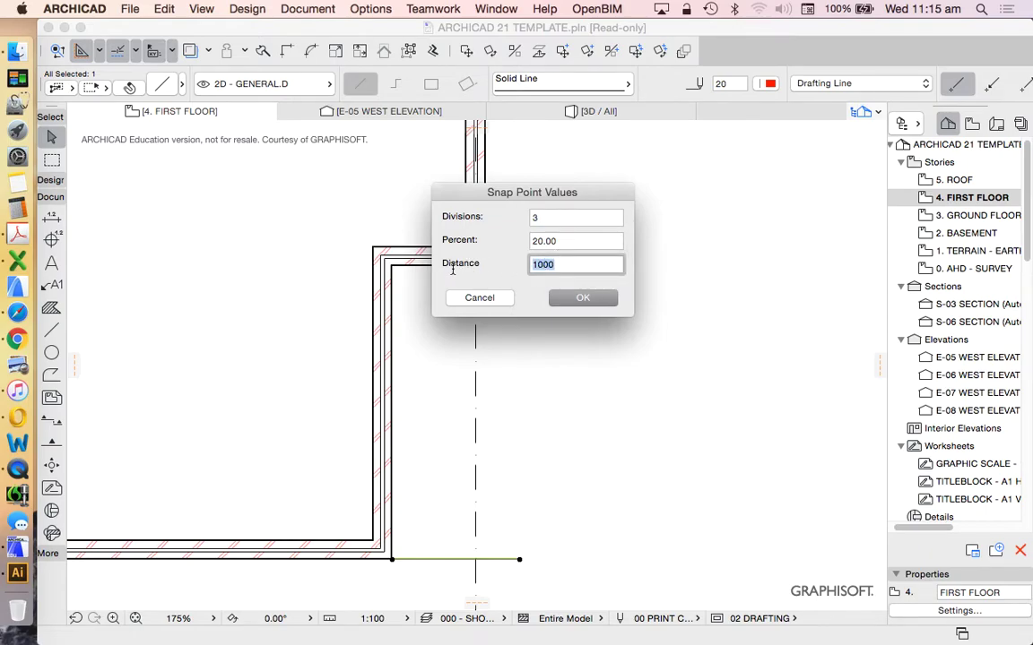
pyautogui.write('2')
pyautogui.click(565, 293)
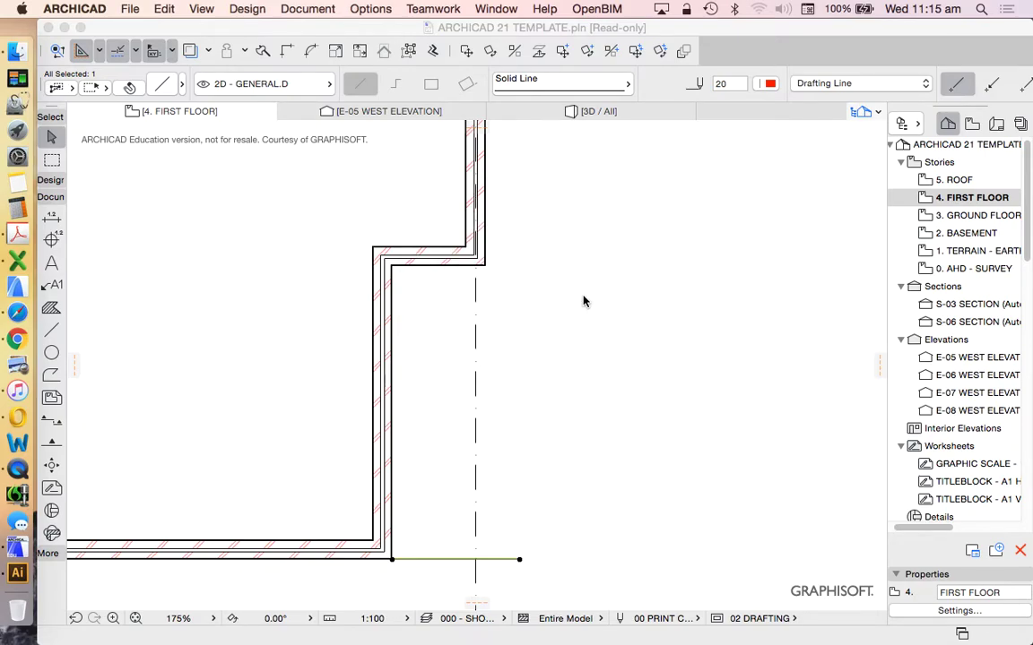
# Drag a copy of the short reference line to the upper inside wall corner
pyautogui.scroll(-3, 441, 346)
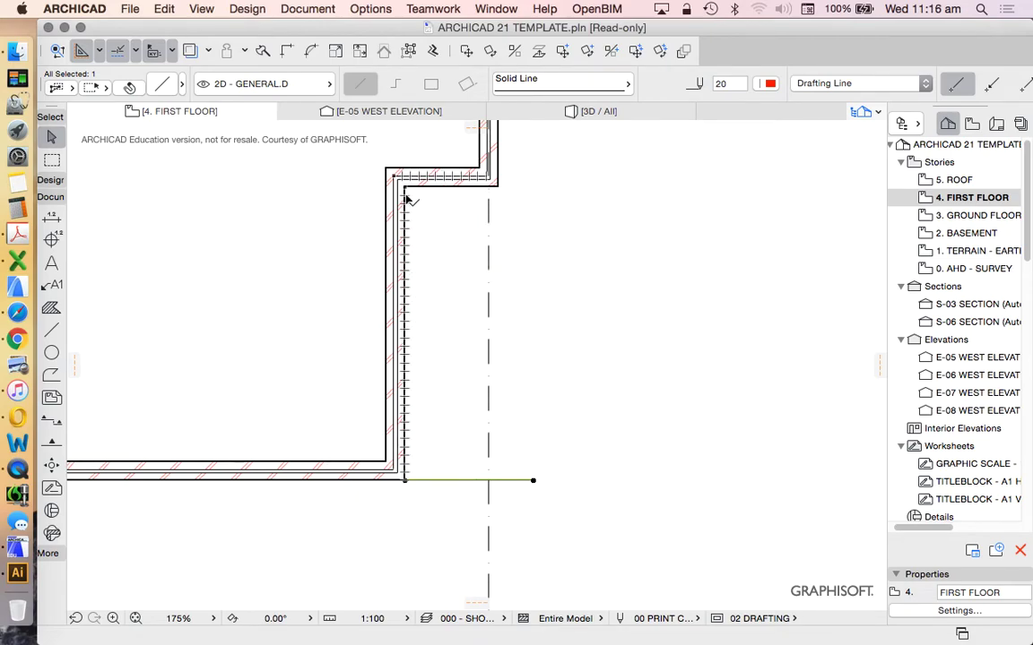
pyautogui.scroll(2, 405, 214)
pyautogui.scroll(1, 406, 213)
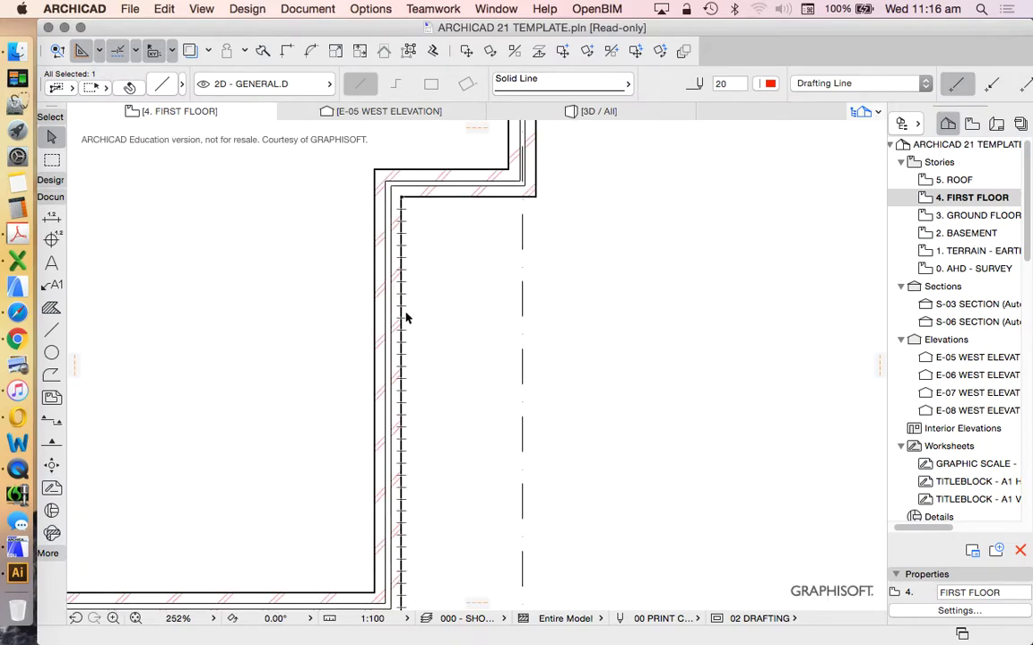
pyautogui.scroll(-4, 405, 287)
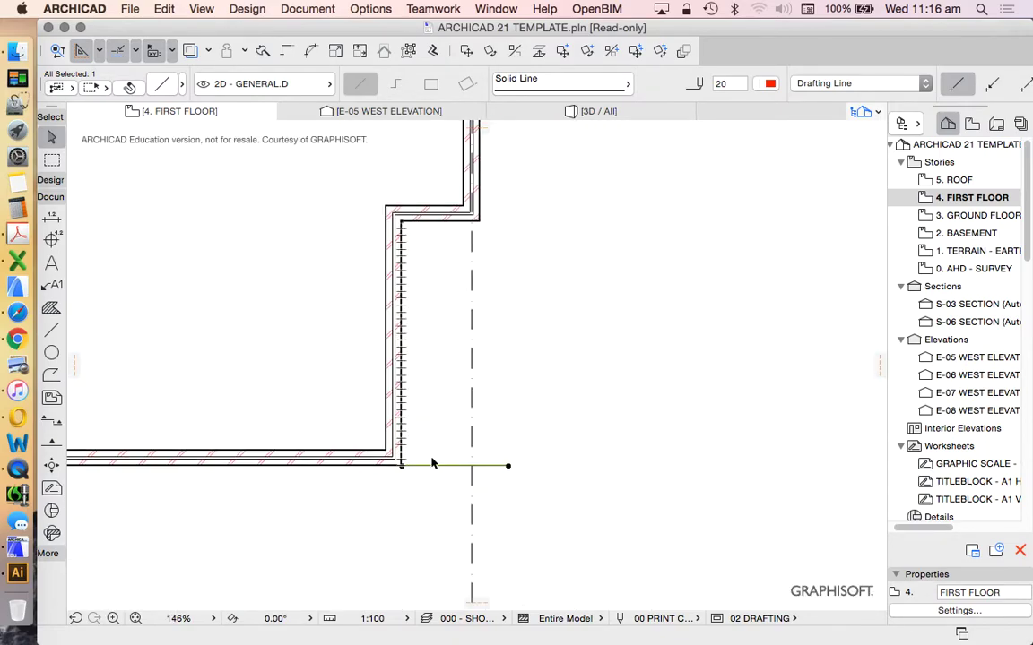
pyautogui.scroll(3, 371, 199)
pyautogui.scroll(-2, 415, 219)
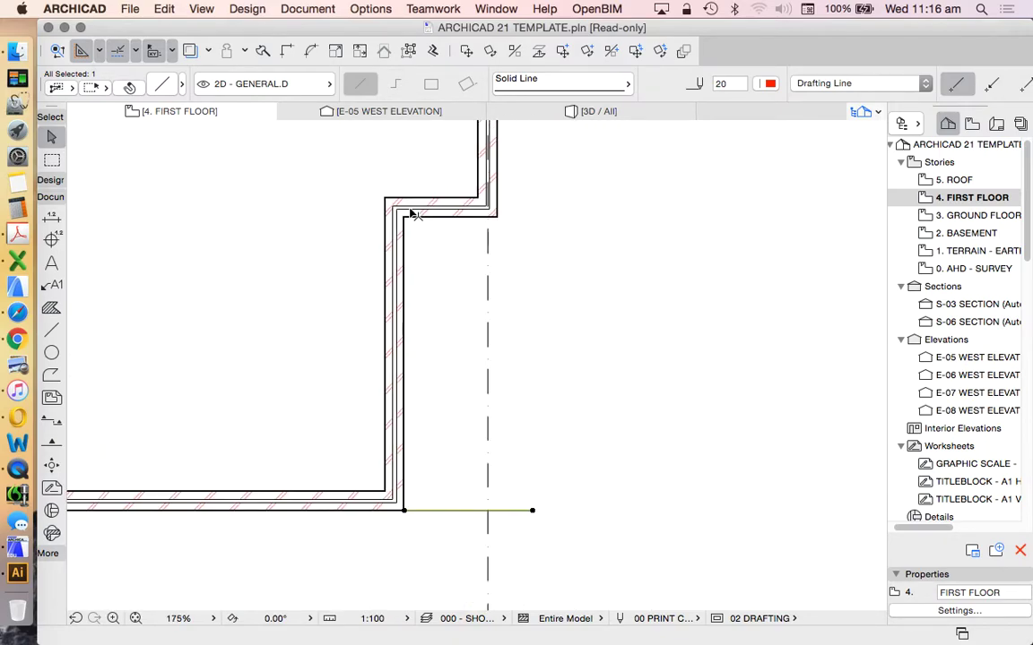
pyautogui.click(438, 510)
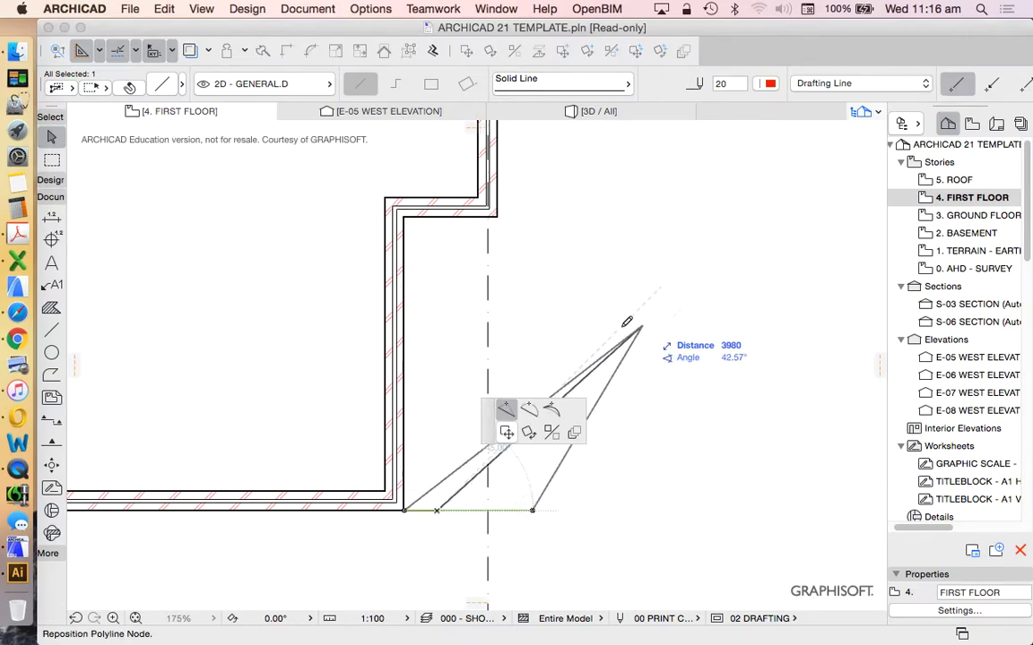
pyautogui.press('Escape')
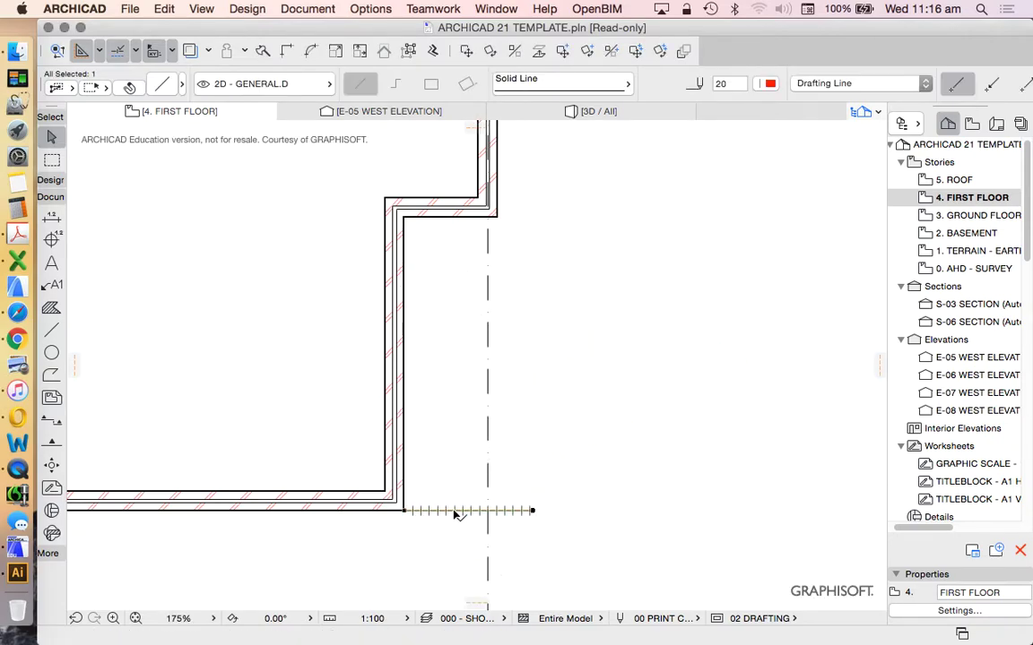
pyautogui.rightClick(629, 315)
pyautogui.moveTo(681, 429)
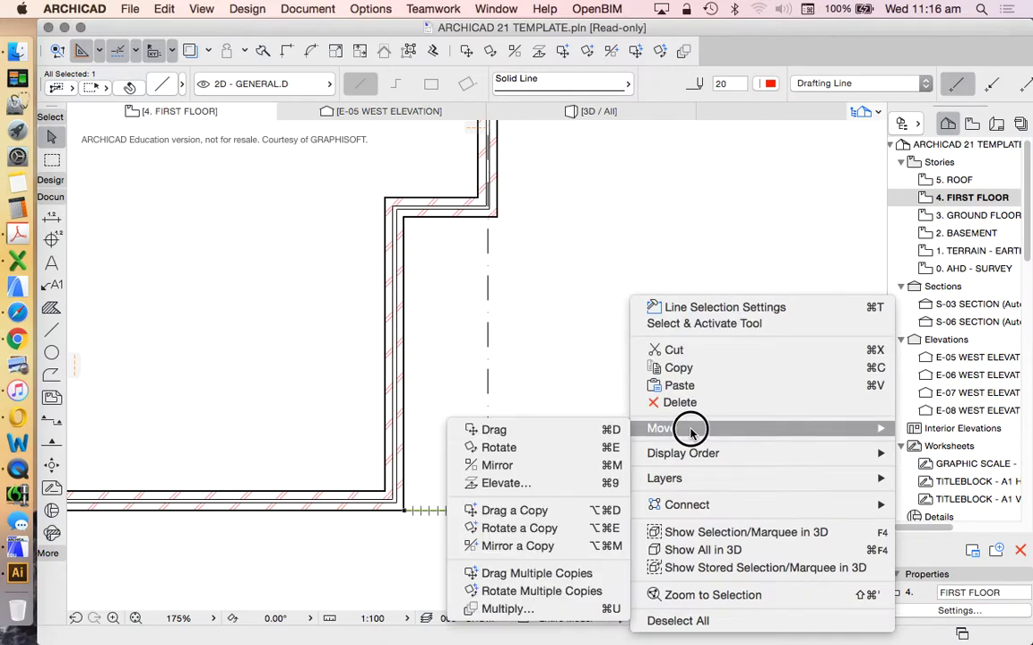
pyautogui.click(564, 509)
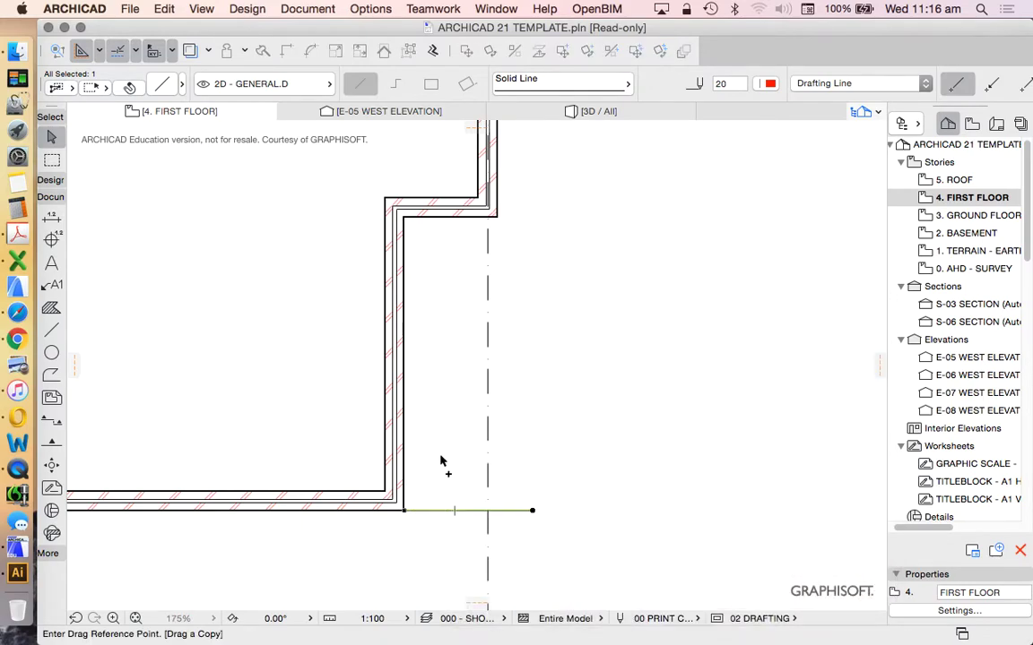
pyautogui.scroll(2, 439, 453)
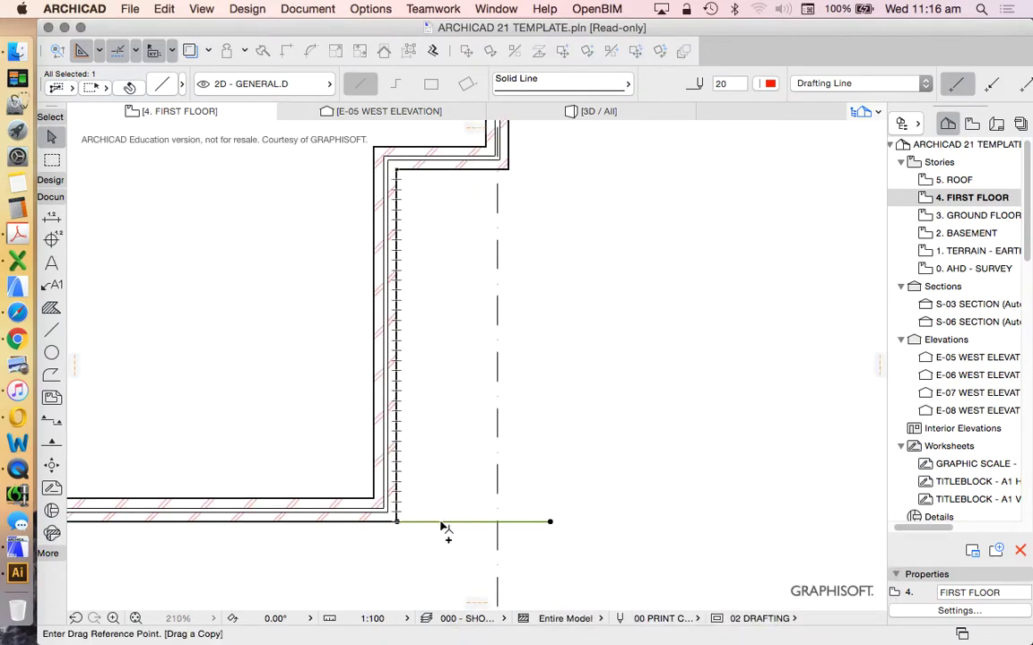
pyautogui.click(396, 521)
pyautogui.scroll(5, 421, 166)
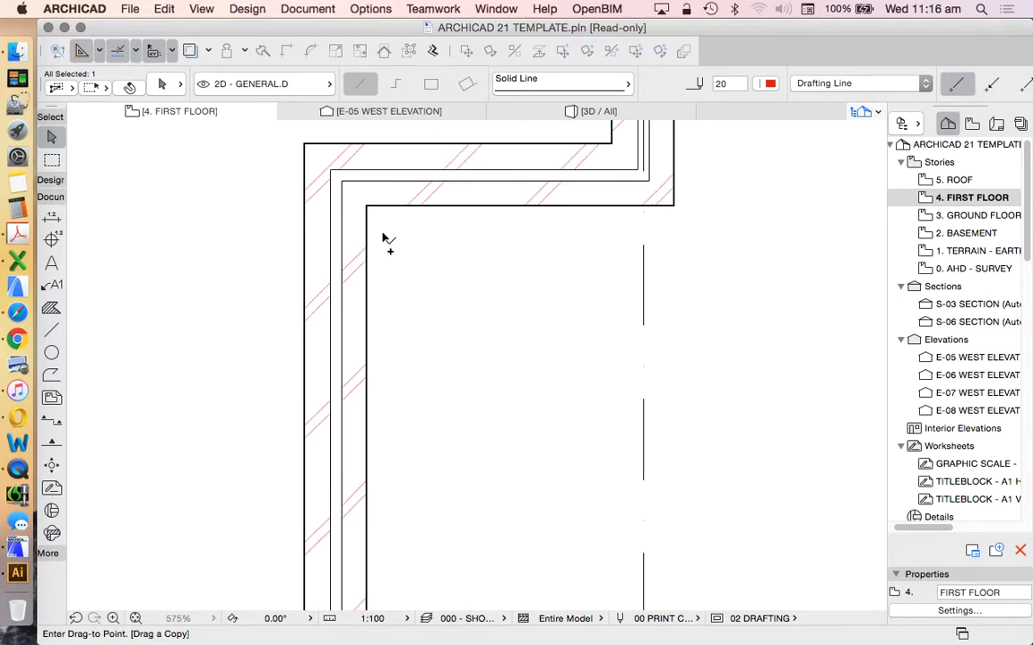
pyautogui.click(368, 230)
# Start a line at the inner wall corner, then cancel it
pyautogui.scroll(-8, 443, 238)
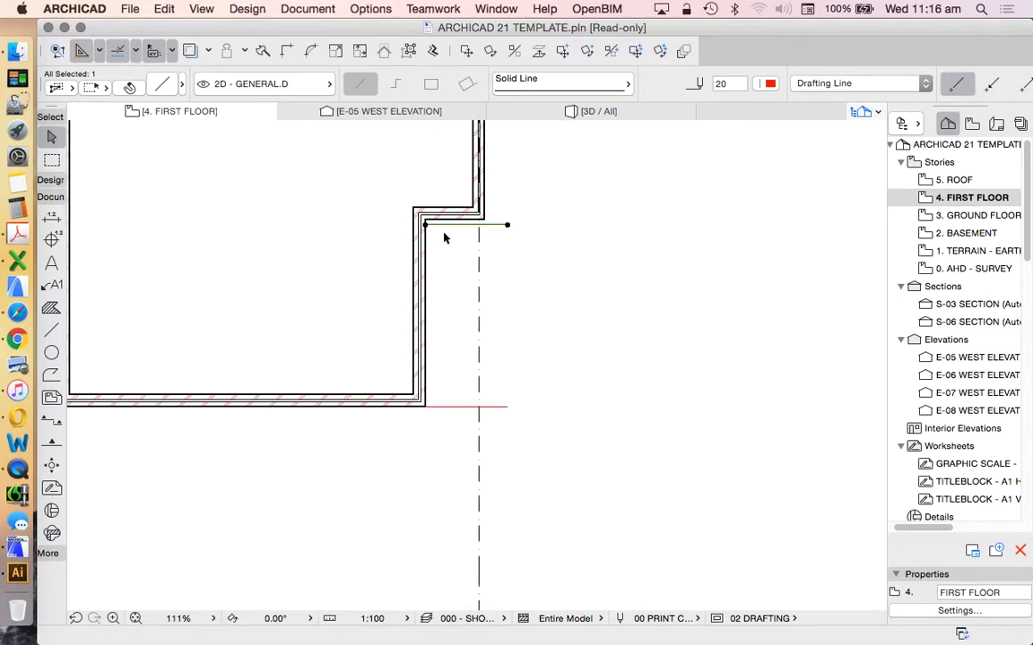
pyautogui.scroll(4, 451, 215)
pyautogui.scroll(-3, 452, 264)
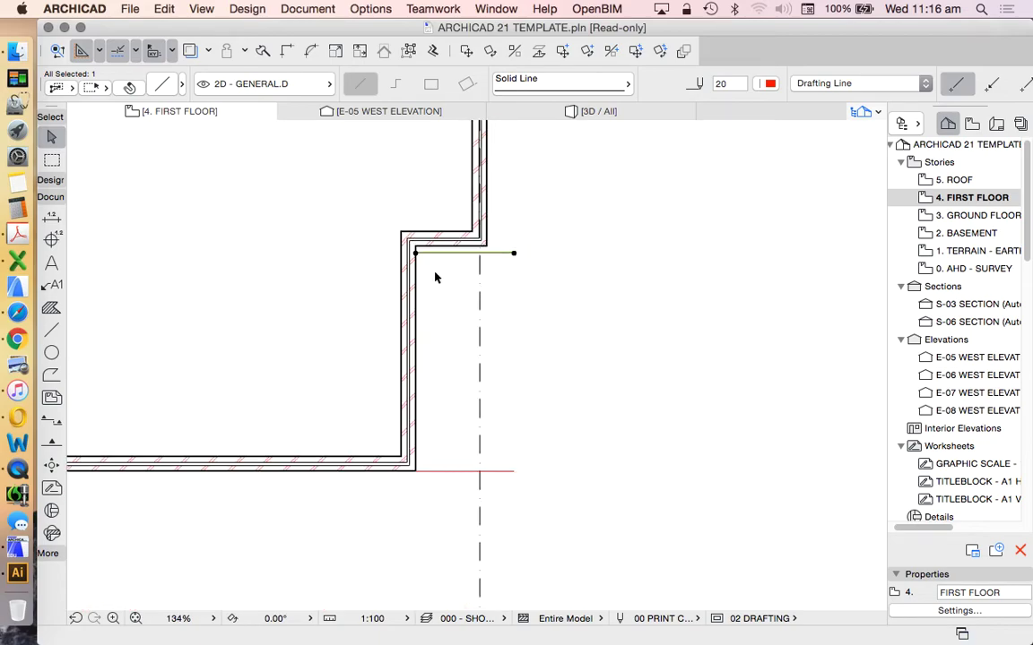
pyautogui.scroll(3, 436, 278)
pyautogui.click(51, 330)
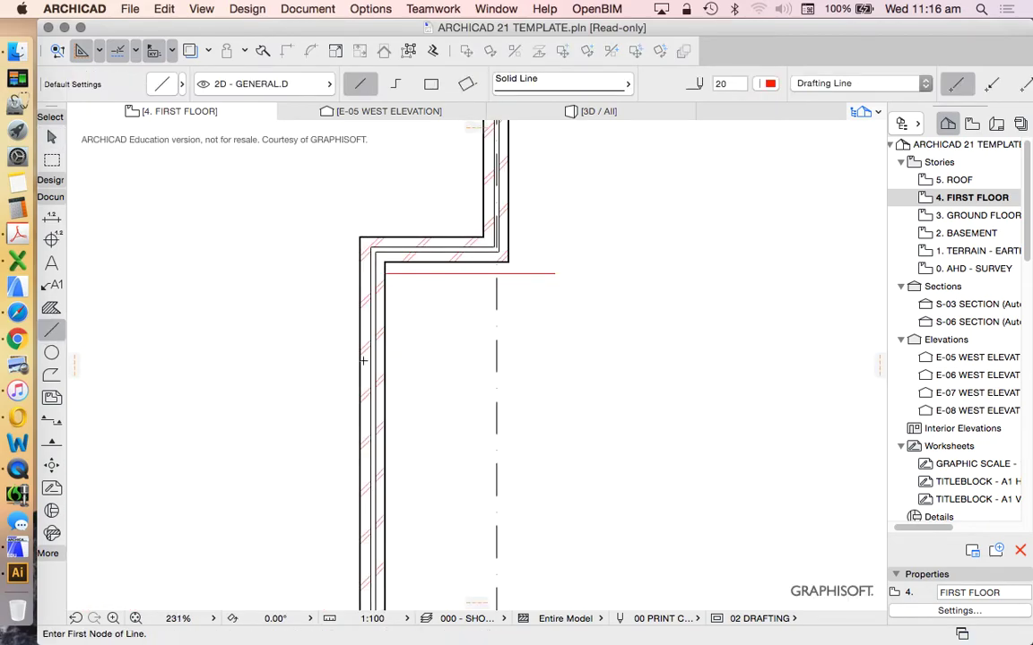
pyautogui.hscroll(-3, 363, 361)
pyautogui.scroll(1, 369, 346)
pyautogui.scroll(5, 350, 346)
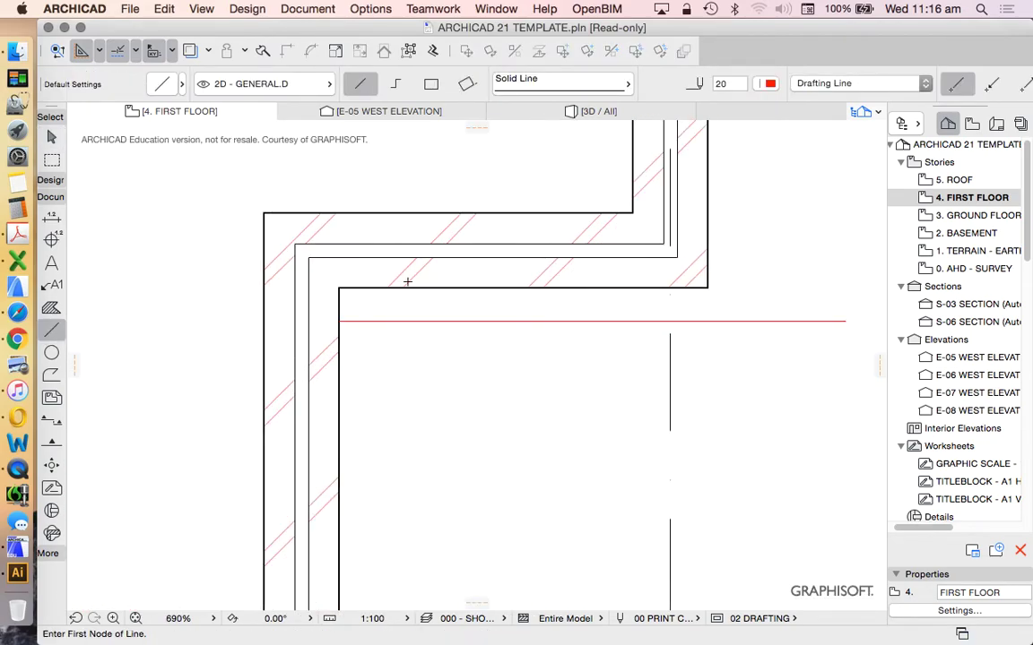
pyautogui.scroll(-5, 406, 282)
pyautogui.scroll(3, 421, 283)
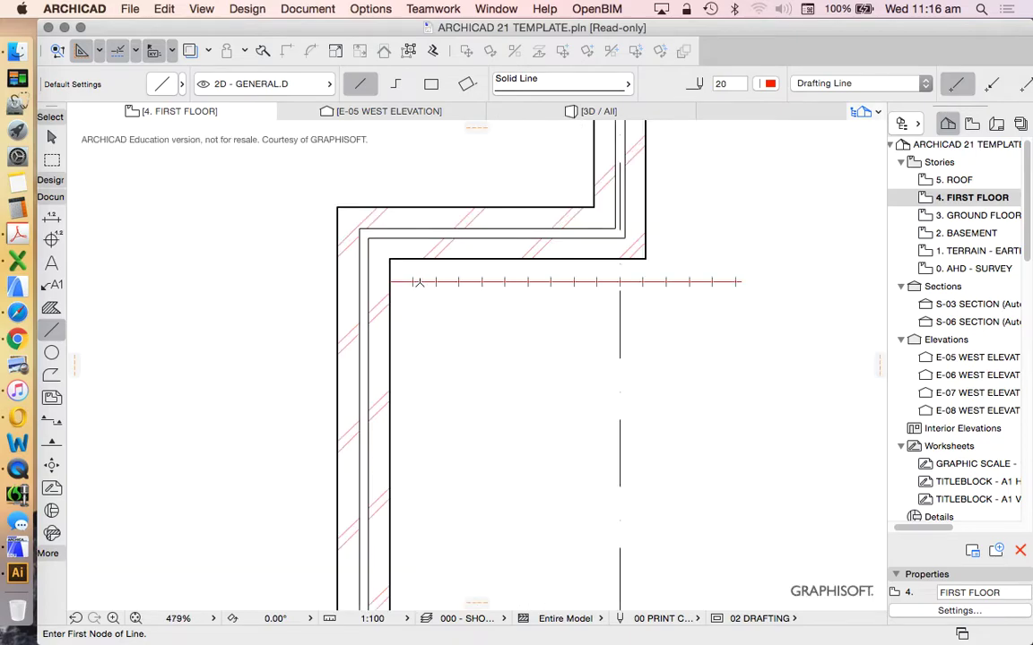
pyautogui.click(417, 282)
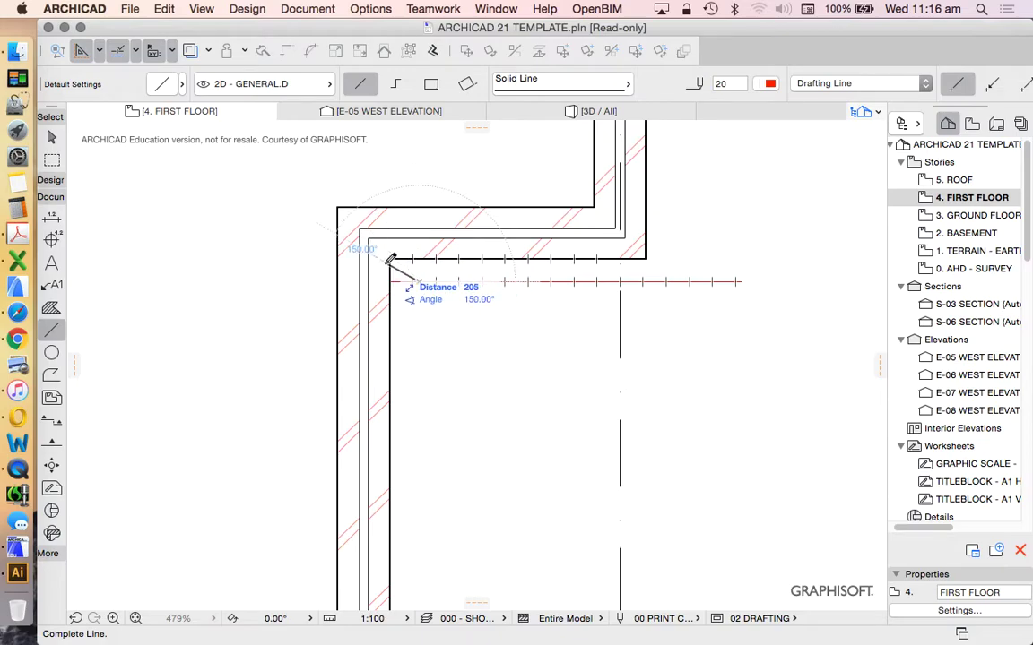
pyautogui.press('Escape')
# Delete the copied guide line at the upper notch corner
pyautogui.scroll(5, 394, 265)
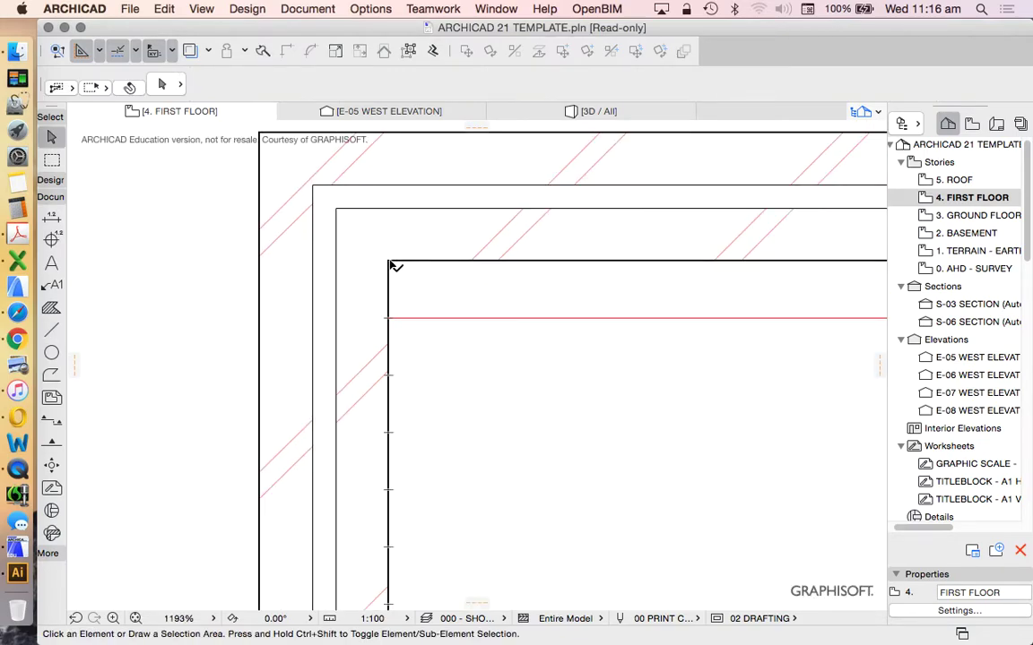
pyautogui.scroll(-1, 404, 284)
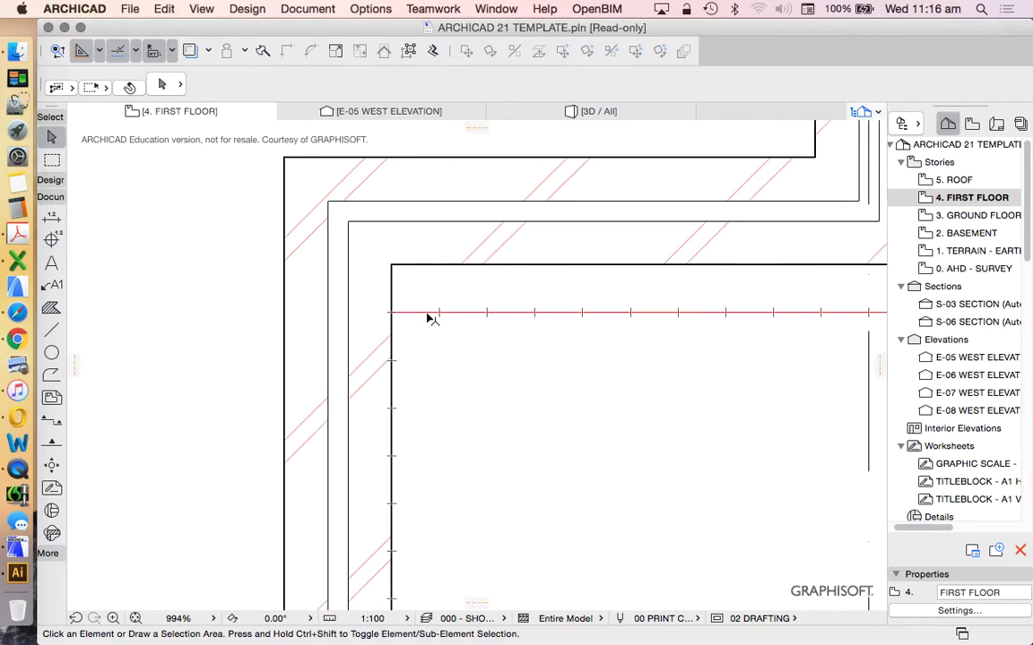
pyautogui.click(428, 318)
pyautogui.scroll(-5, 452, 255)
pyautogui.scroll(-5, 502, 269)
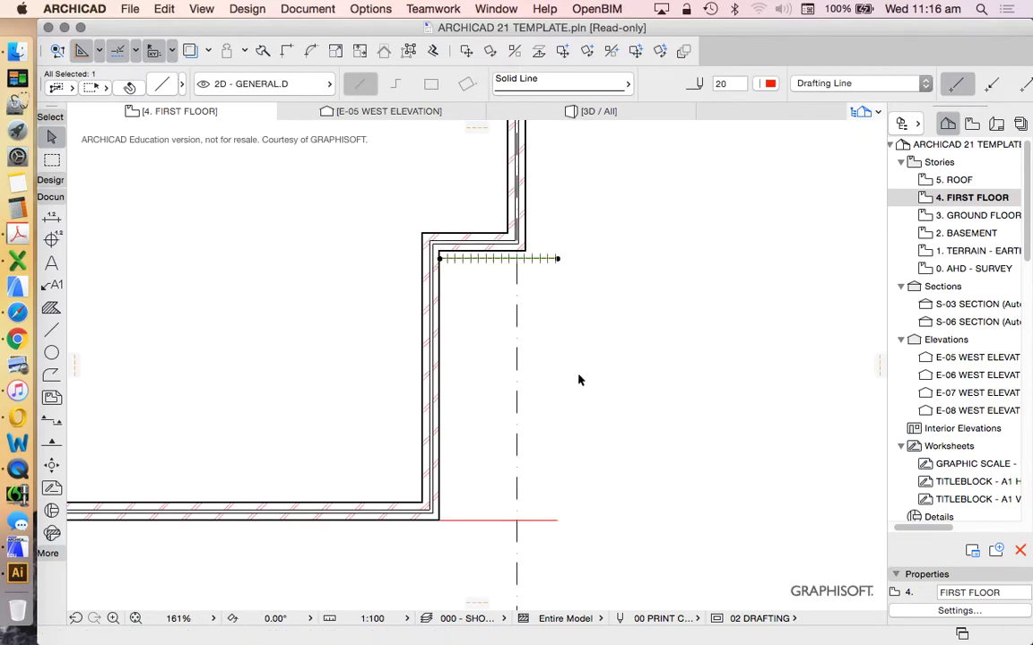
pyautogui.press('Delete')
pyautogui.click(51, 330)
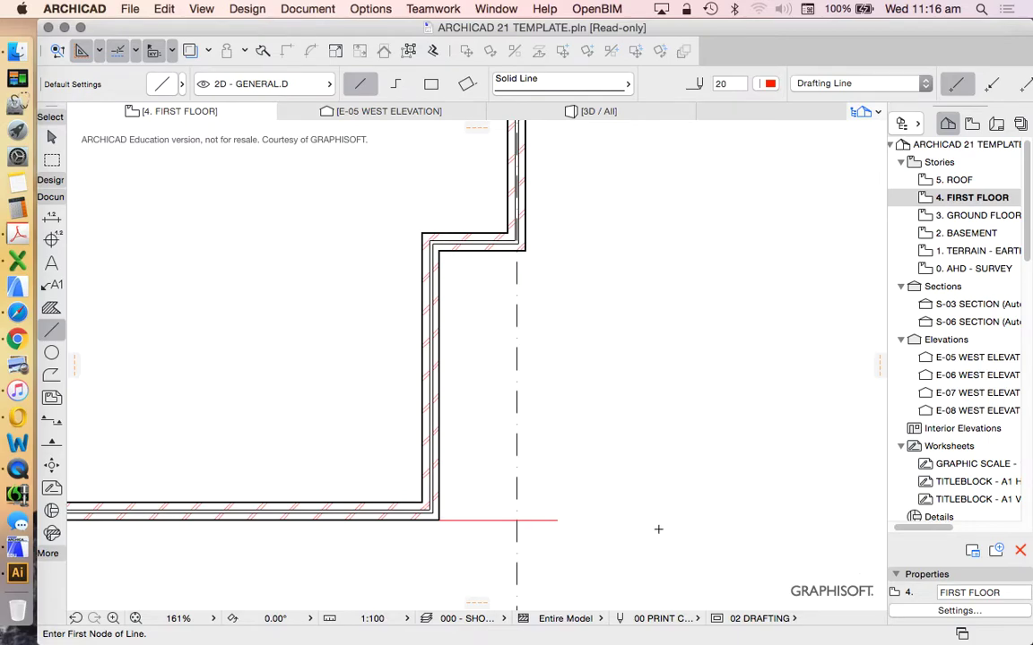
pyautogui.click(436, 518)
pyautogui.scroll(3, 445, 273)
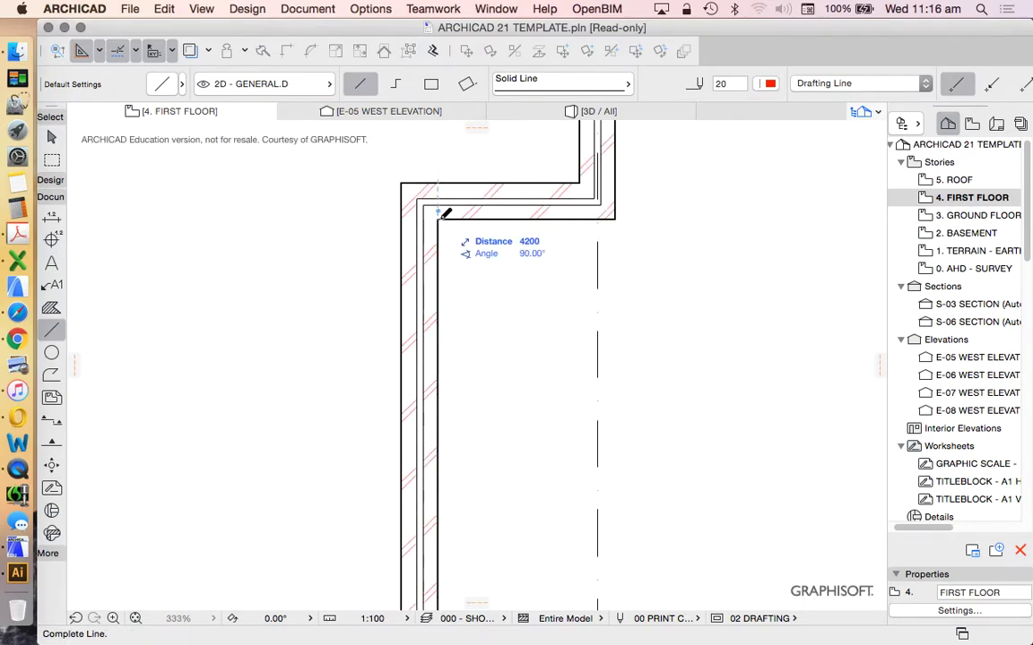
pyautogui.press('Escape')
pyautogui.scroll(-5, 717, 364)
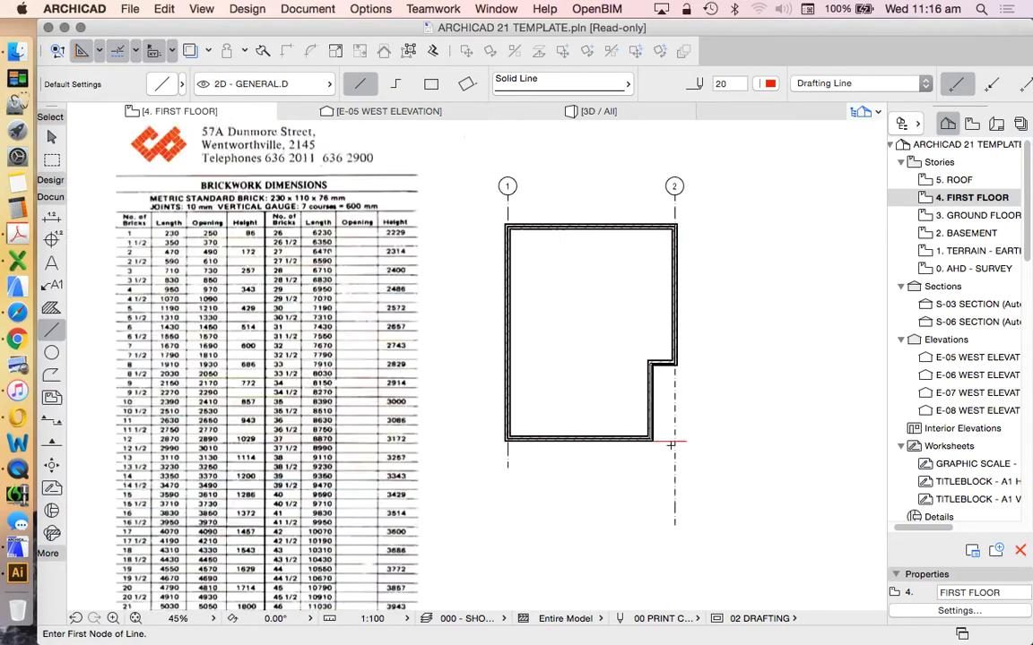
pyautogui.scroll(-2, 387, 344)
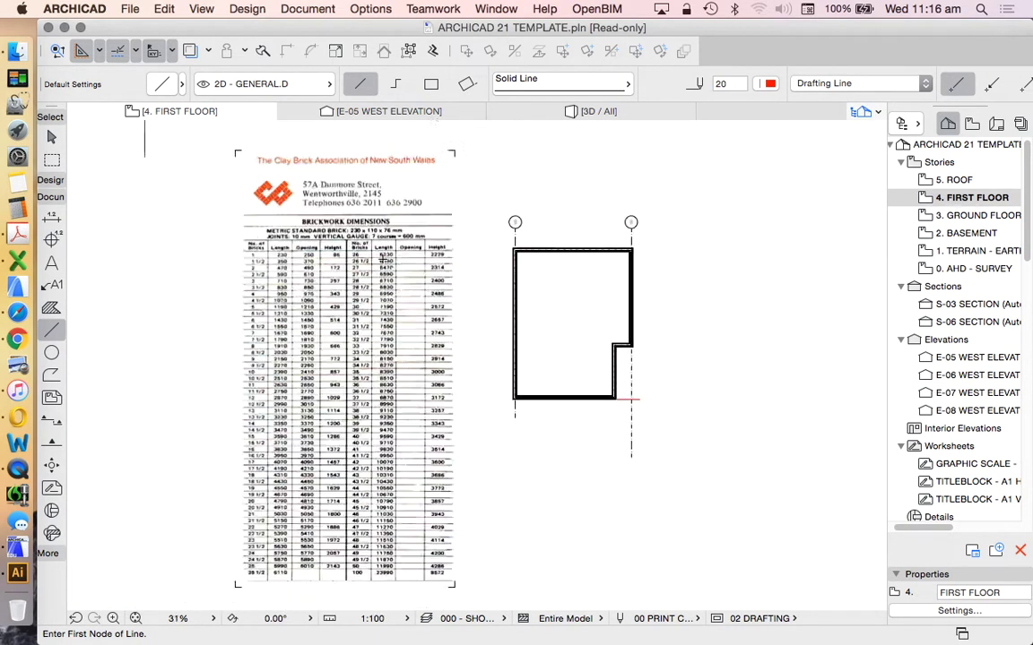
pyautogui.scroll(-3, 376, 357)
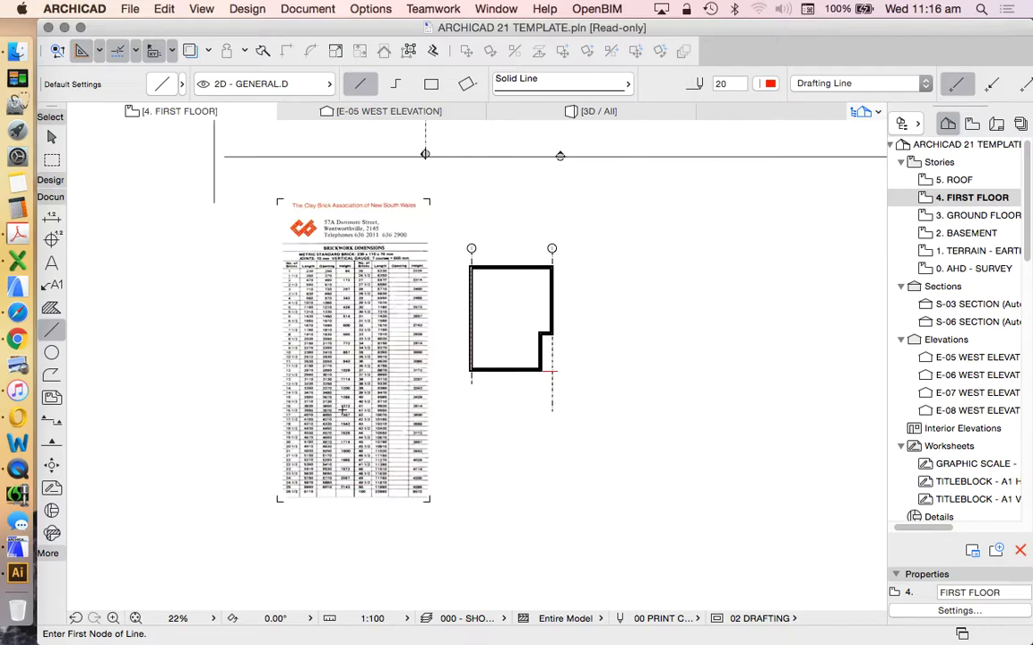
pyautogui.scroll(10, 358, 314)
pyautogui.moveTo(325, 436); pyautogui.dragTo(324, 230, button='middle')
pyautogui.scroll(1, 324, 230)
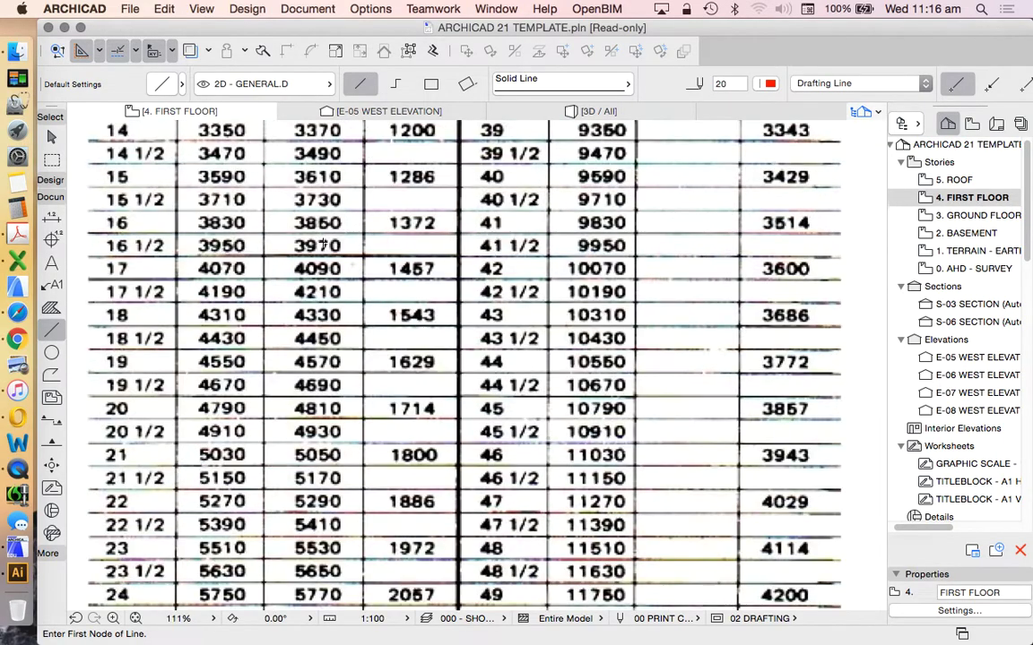
pyautogui.scroll(1, 325, 230)
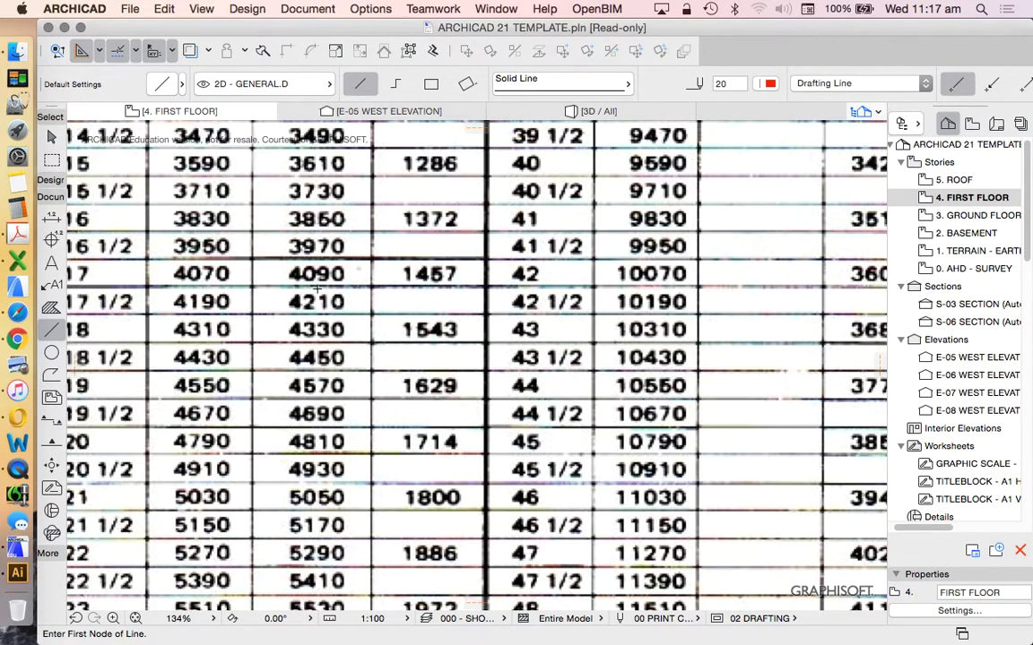
pyautogui.scroll(-2, 312, 305)
pyautogui.scroll(-3, 312, 304)
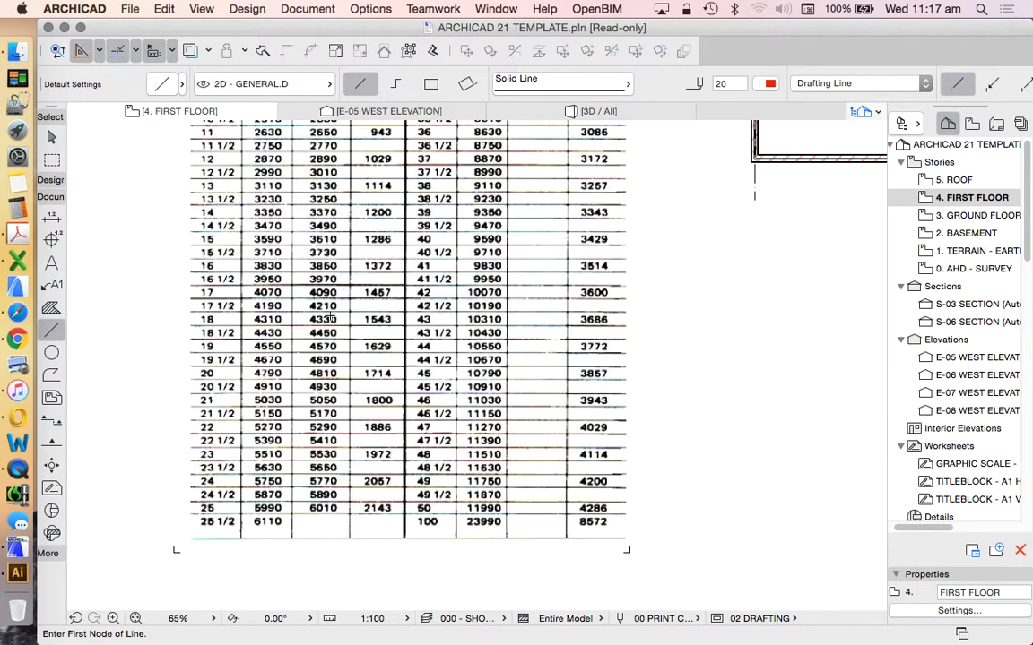
pyautogui.scroll(-4, 312, 305)
pyautogui.scroll(3, 305, 376)
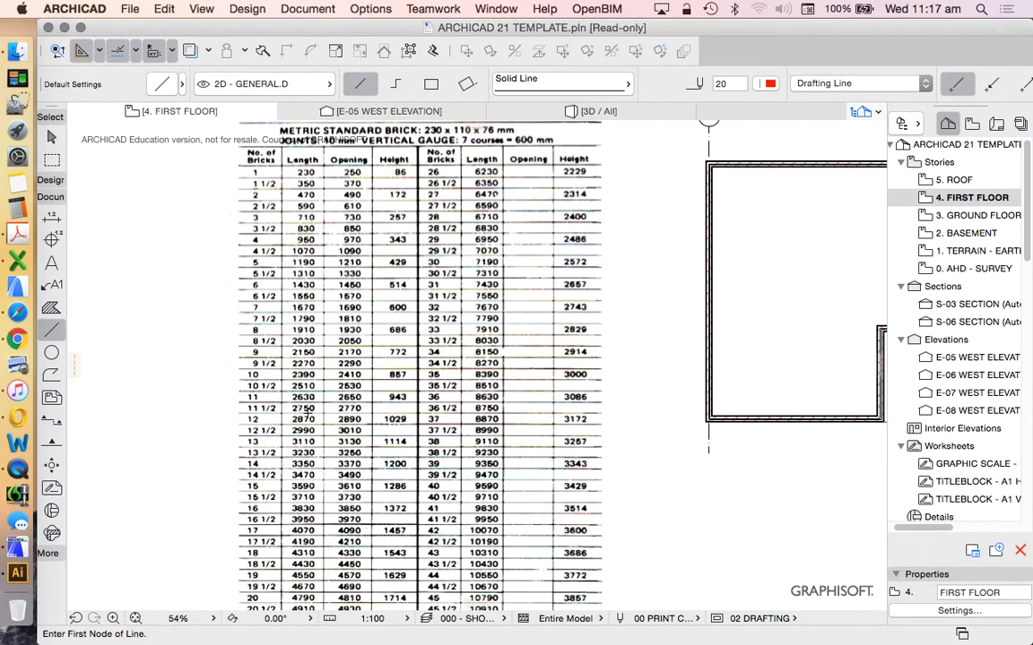
pyautogui.scroll(3, 305, 377)
pyautogui.scroll(-1, 303, 445)
pyautogui.scroll(-2, 303, 446)
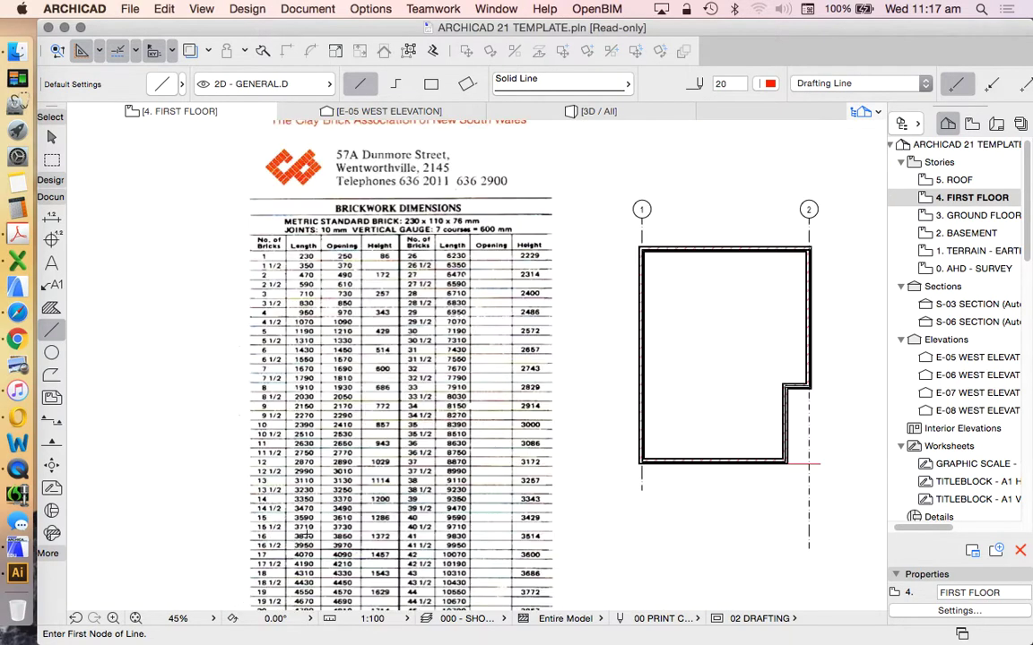
pyautogui.scroll(3, 302, 484)
pyautogui.scroll(3, 305, 554)
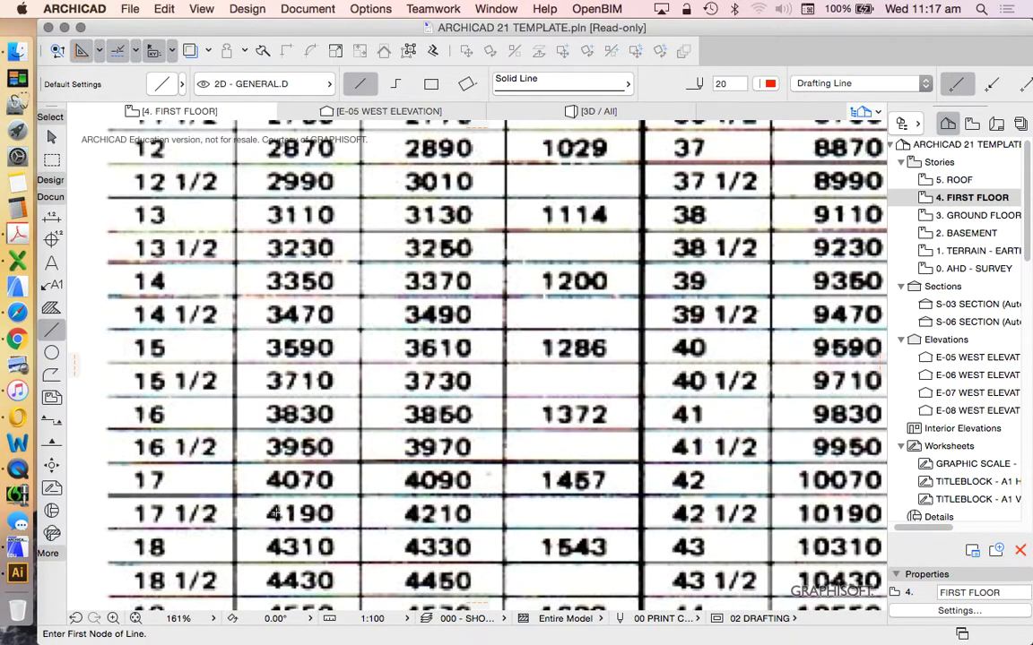
pyautogui.scroll(-2, 305, 514)
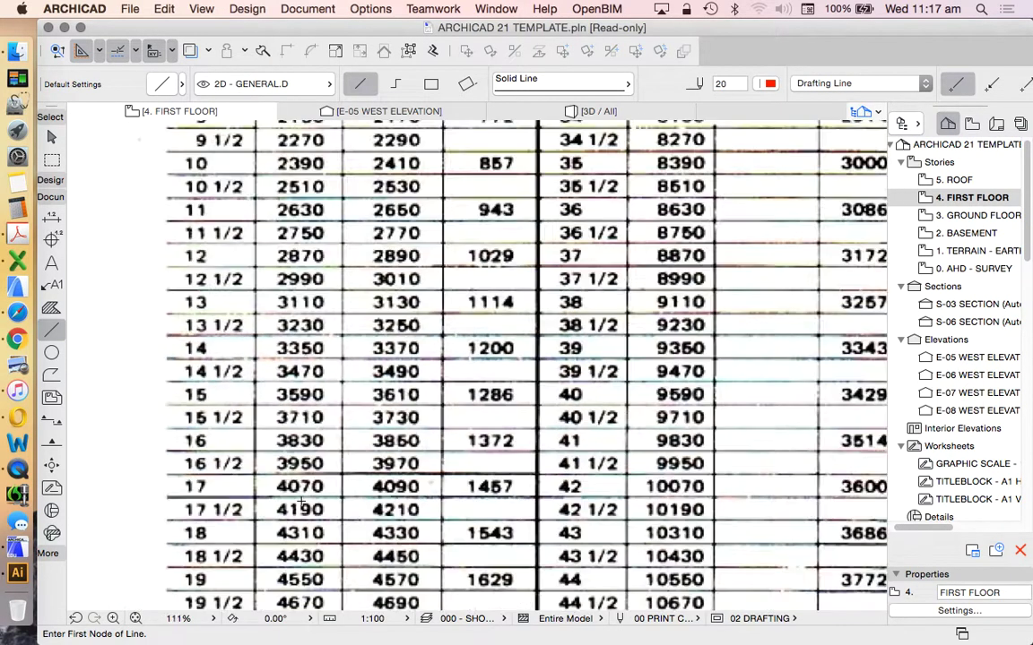
pyautogui.scroll(-3, 278, 502)
pyautogui.scroll(-2, 269, 499)
pyautogui.scroll(4, 627, 403)
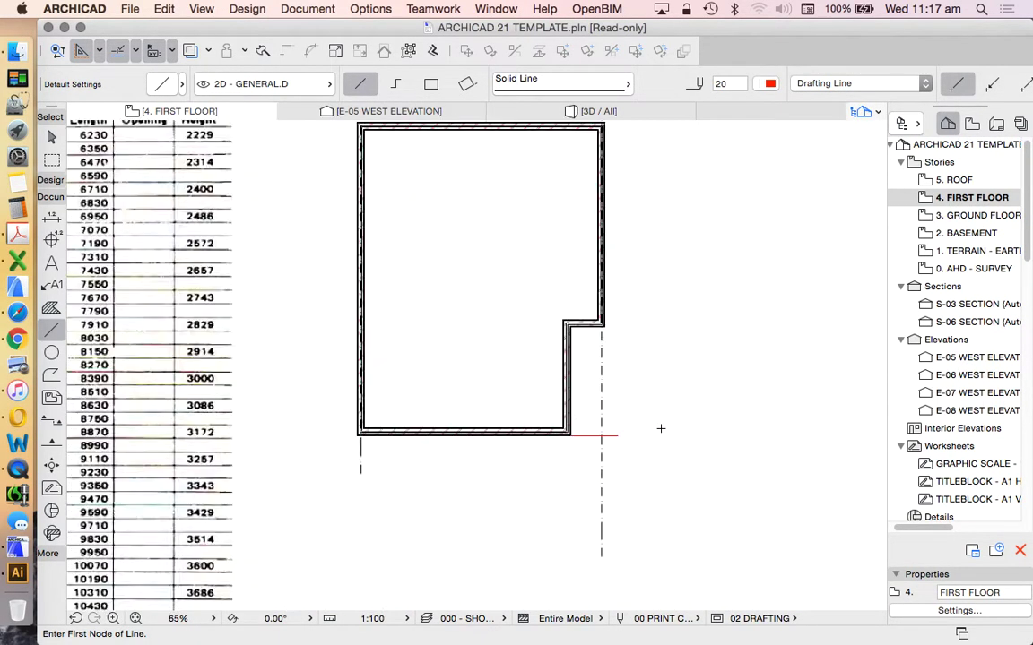
pyautogui.scroll(3, 583, 403)
# Draw a line along the wall corner and a short marker line across the wall thickness
pyautogui.click(567, 485)
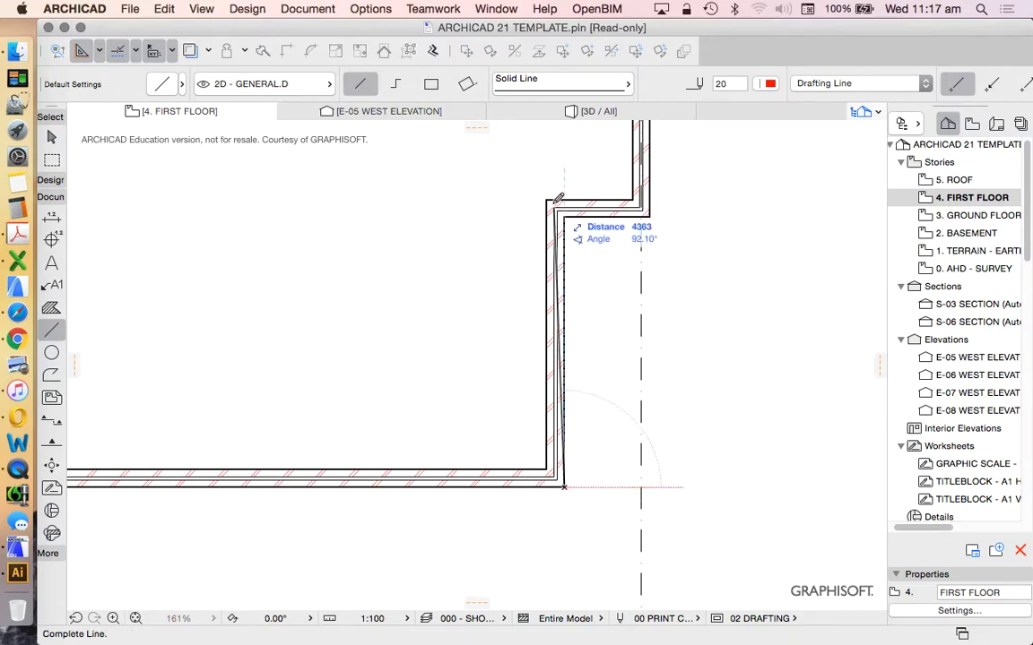
pyautogui.scroll(3, 573, 230)
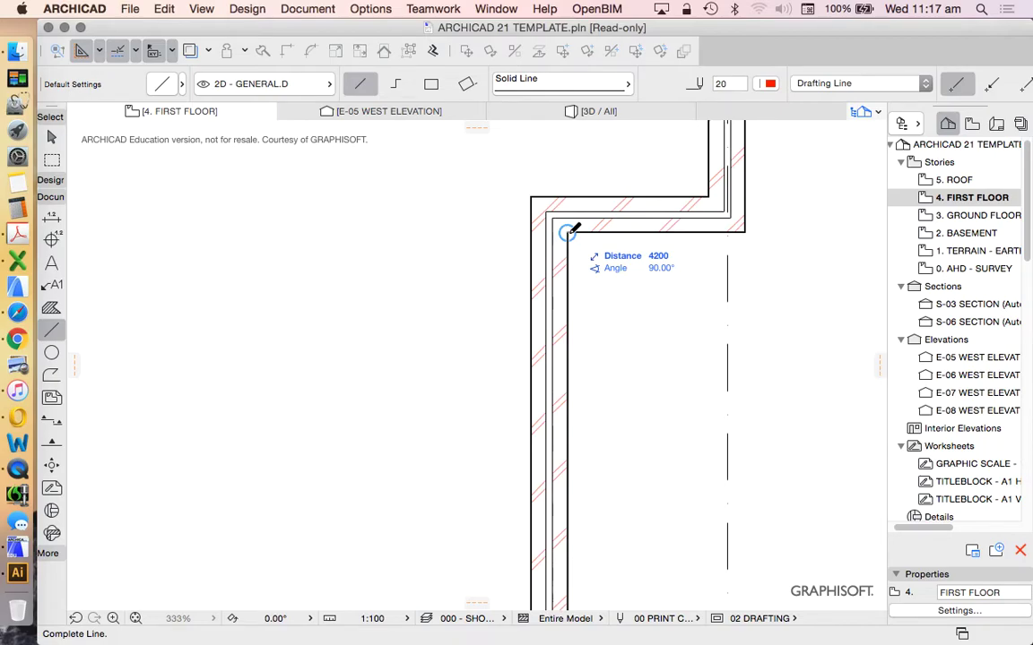
pyautogui.click(566, 233)
pyautogui.scroll(4, 566, 233)
pyautogui.scroll(4, 568, 244)
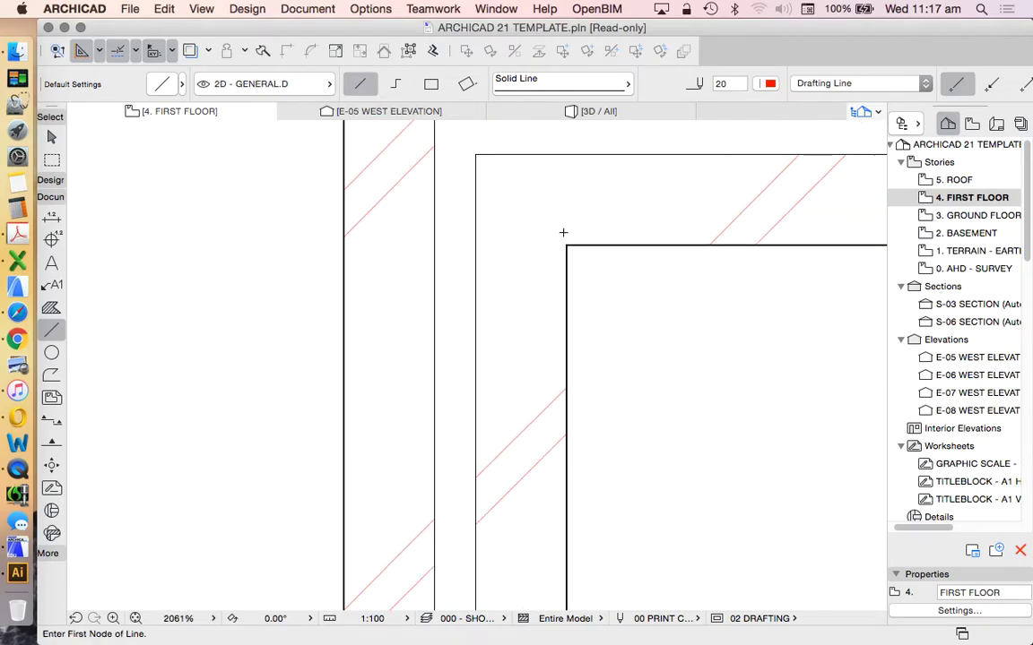
pyautogui.click(566, 244)
pyautogui.click(476, 244)
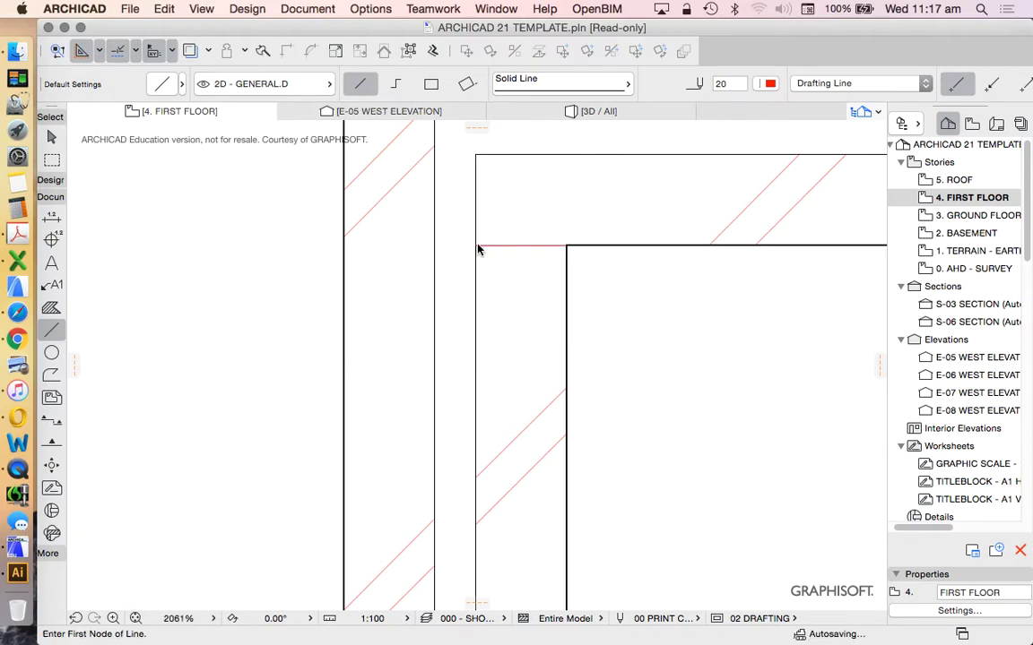
pyautogui.press('shift')
# Copy the marker line down the wall at offsets of 10 and 23
pyautogui.rightClick(525, 247)
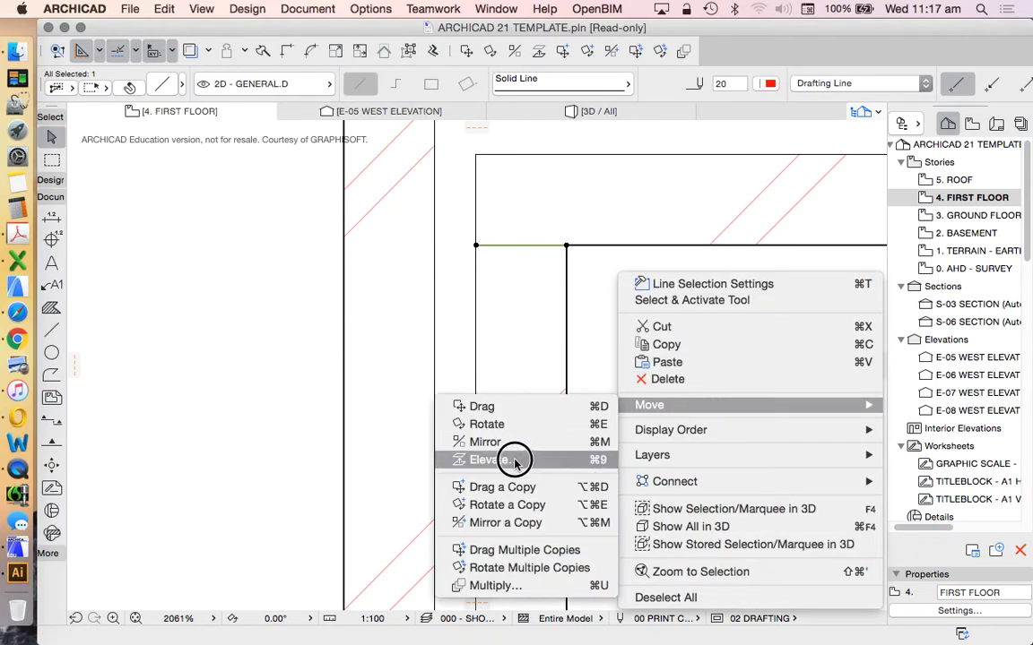
pyautogui.click(597, 336)
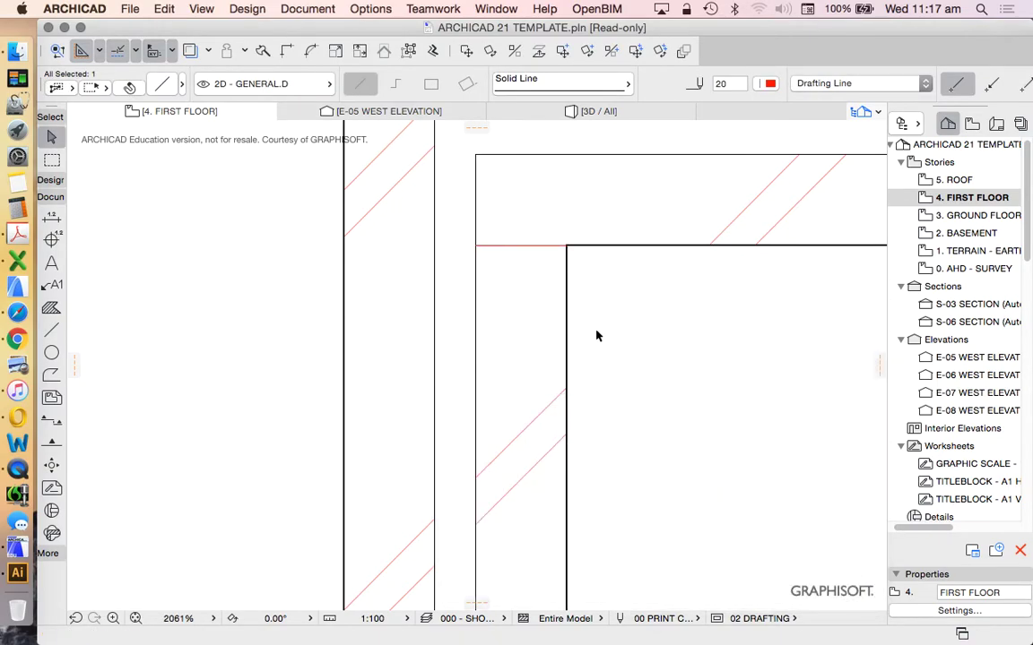
pyautogui.rightClick(530, 252)
pyautogui.click(546, 546)
pyautogui.click(579, 316)
pyautogui.write('10')
pyautogui.press('Return')
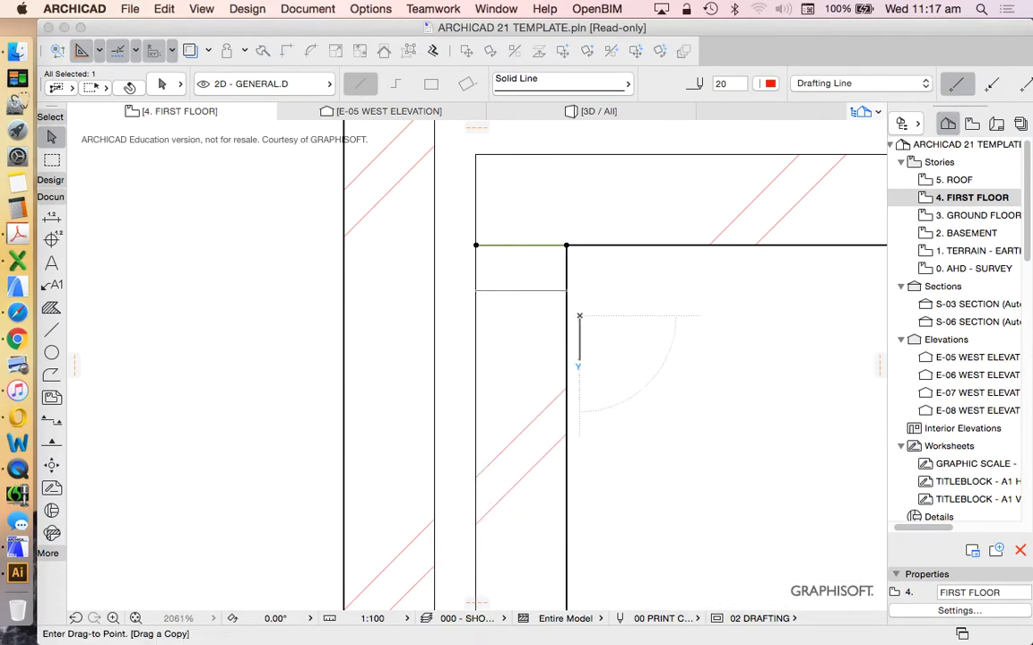
pyautogui.rightClick(604, 266)
pyautogui.moveTo(636, 392)
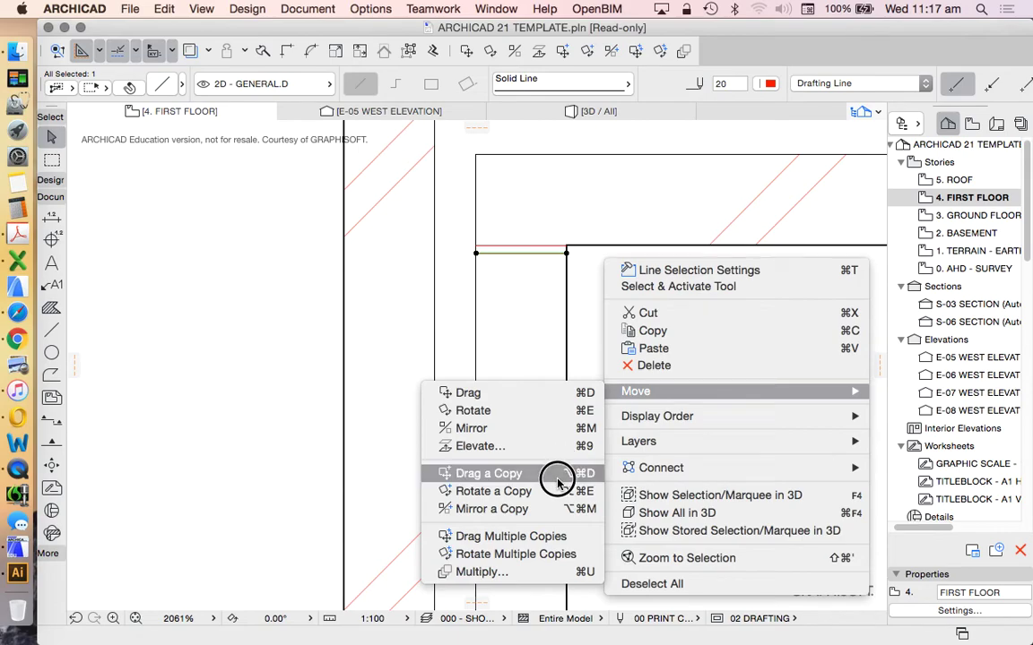
pyautogui.click(560, 472)
pyautogui.click(565, 315)
pyautogui.write('230')
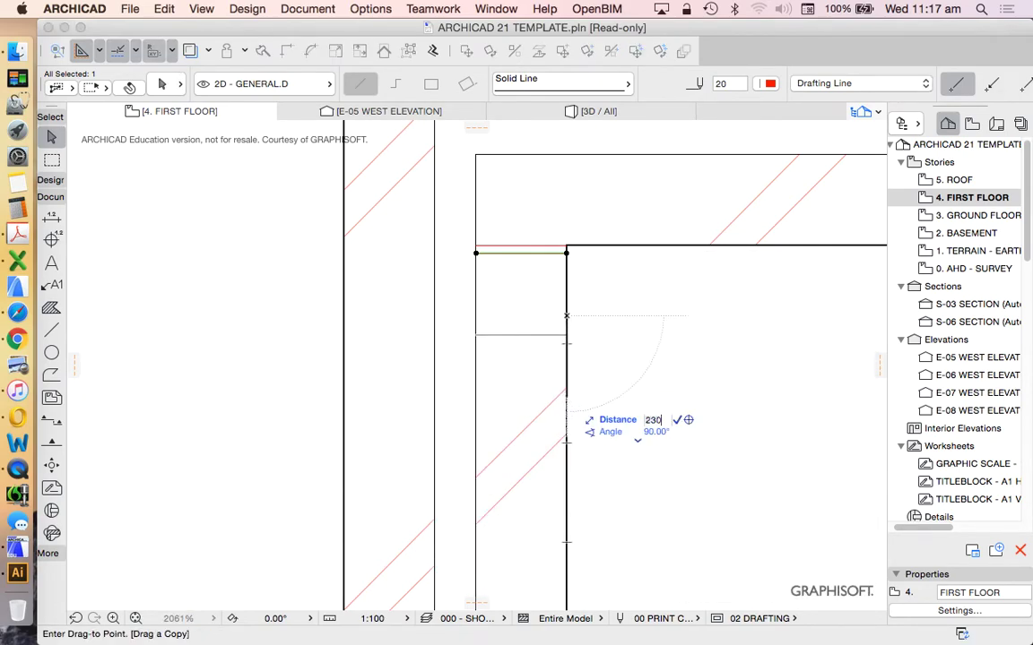
pyautogui.press('Return')
# Draw a line from the wall corner to the inner corner, then select the marker lines together
pyautogui.scroll(-3, 537, 359)
pyautogui.scroll(5, 538, 359)
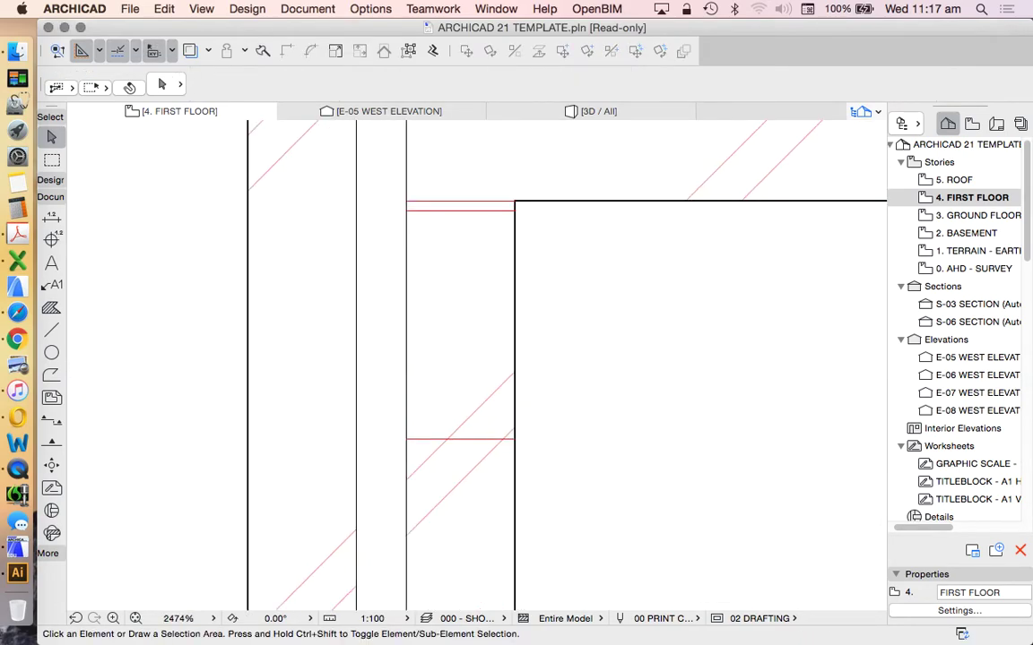
pyautogui.scroll(-5, 475, 358)
pyautogui.scroll(-5, 475, 358)
pyautogui.scroll(-1, 475, 358)
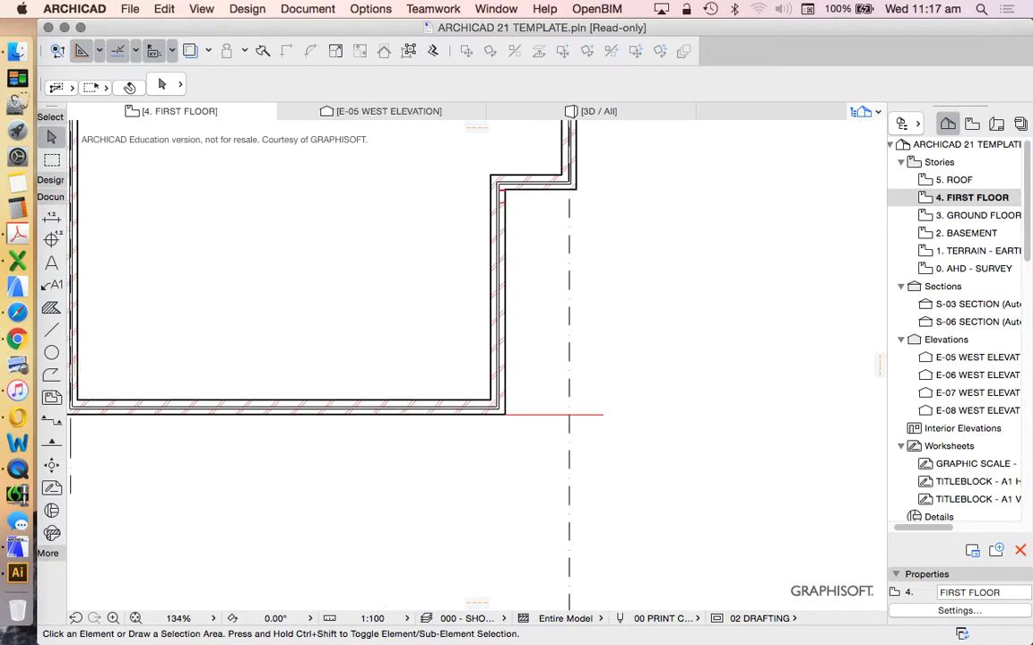
pyautogui.click(55, 331)
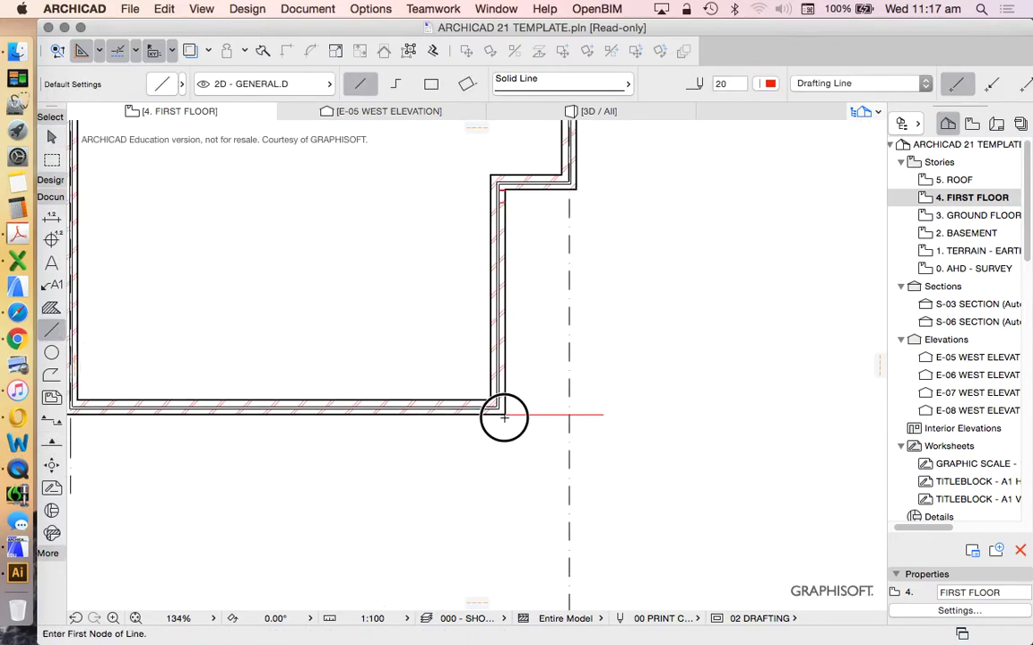
pyautogui.click(503, 401)
pyautogui.scroll(3, 520, 195)
pyautogui.scroll(5, 507, 169)
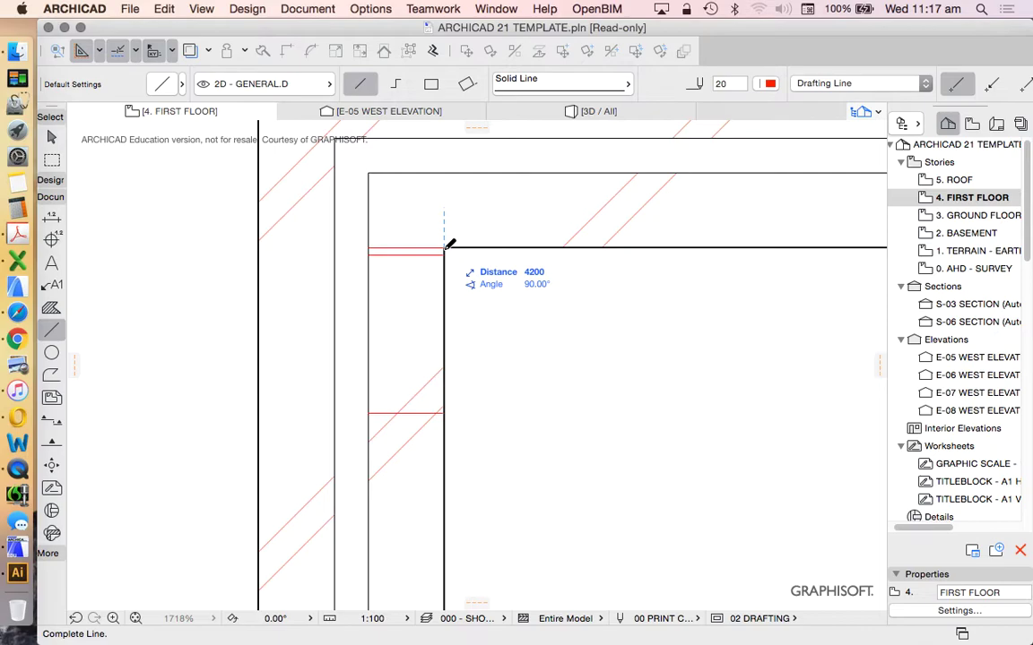
pyautogui.click(445, 248)
pyautogui.press('shift')
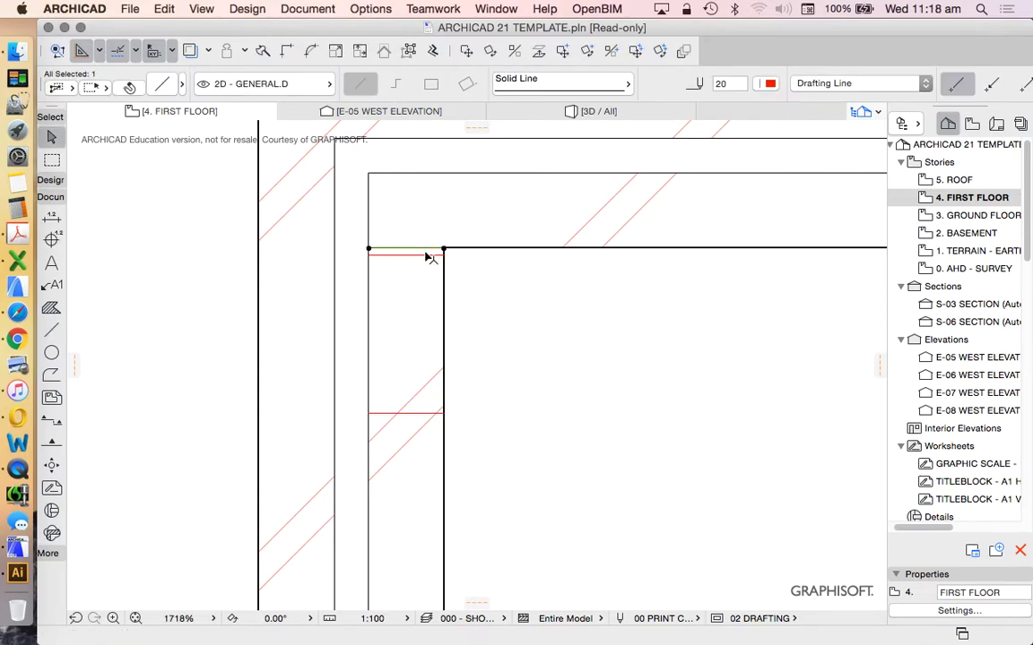
pyautogui.click(417, 414)
# Zoom in on the notch's inner wall corner and clear the current selection
pyautogui.scroll(-3, 449, 362)
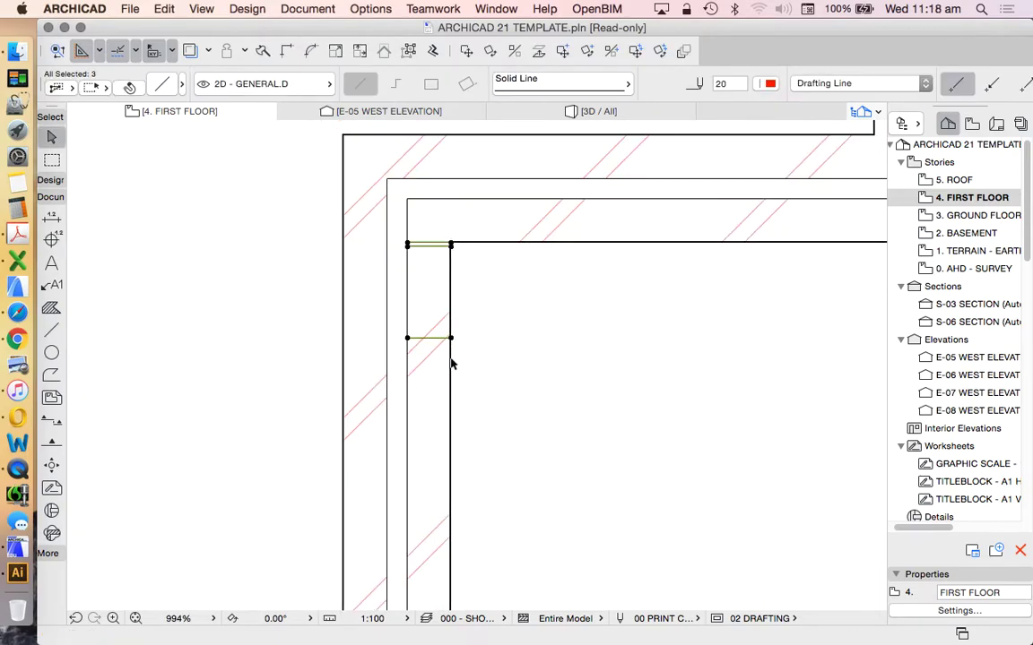
pyautogui.scroll(-3, 449, 258)
pyautogui.scroll(3, 464, 332)
pyautogui.scroll(-1, 412, 287)
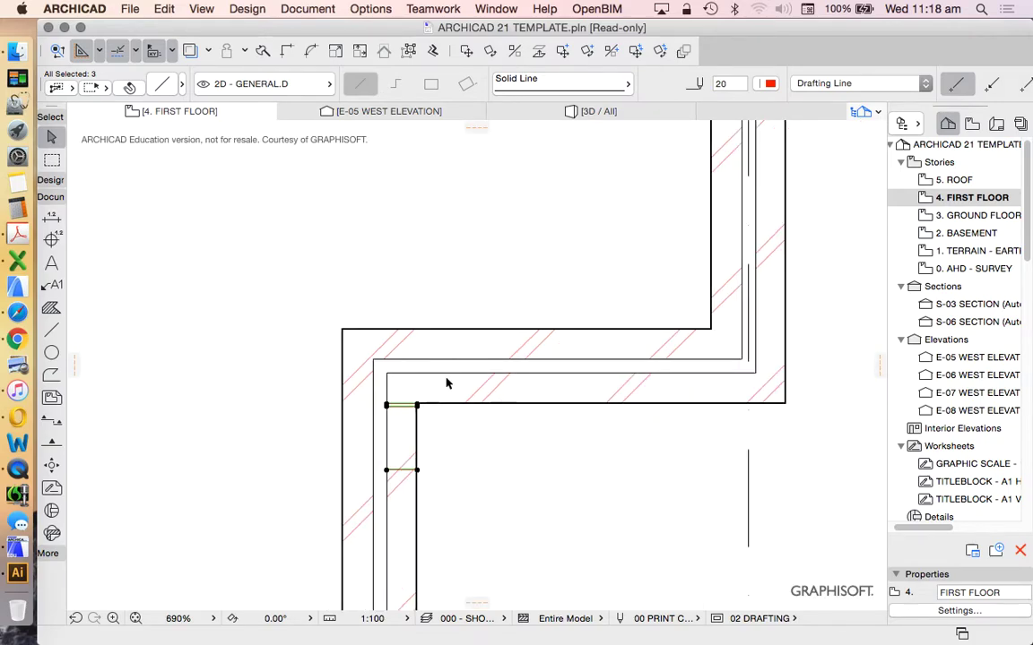
pyautogui.scroll(-2, 447, 384)
pyautogui.scroll(3, 410, 385)
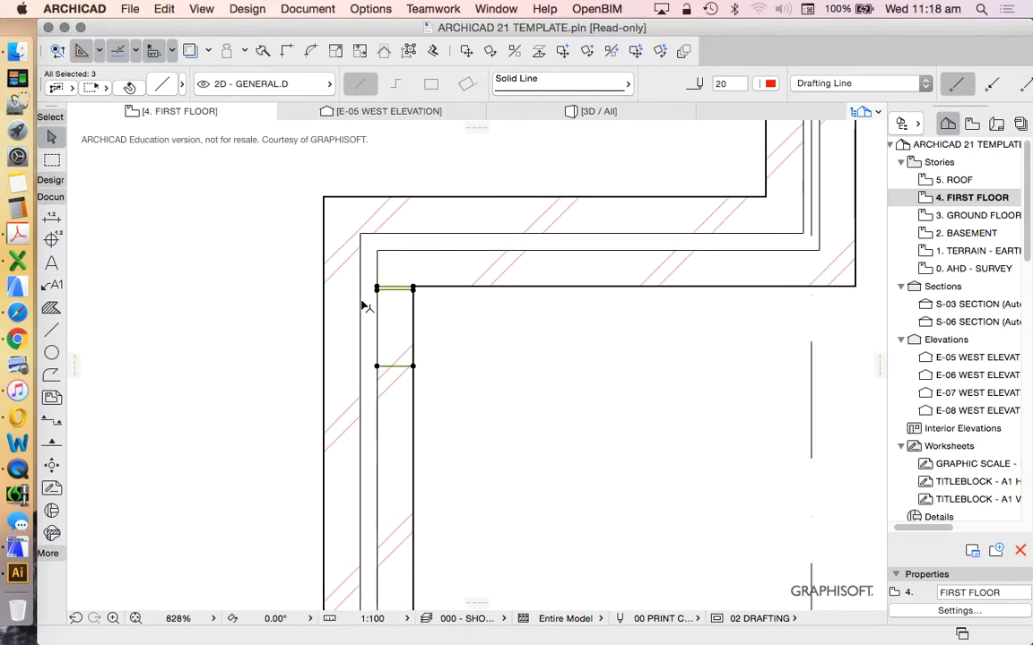
pyautogui.press('Escape')
pyautogui.scroll(-4, 534, 346)
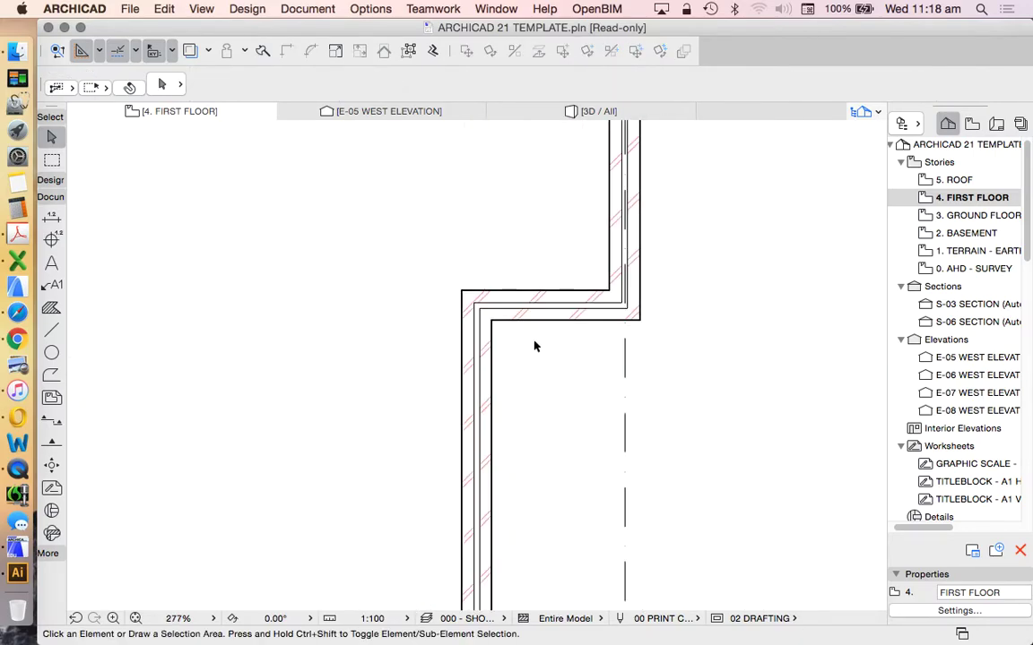
pyautogui.scroll(-2, 533, 346)
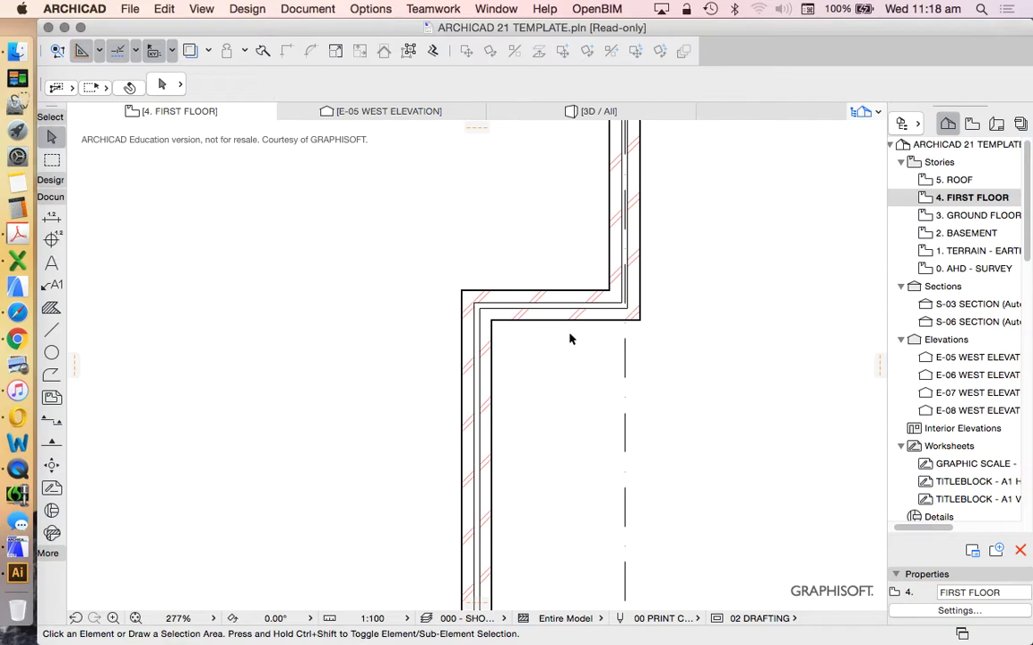
pyautogui.scroll(3, 620, 294)
pyautogui.scroll(2, 509, 331)
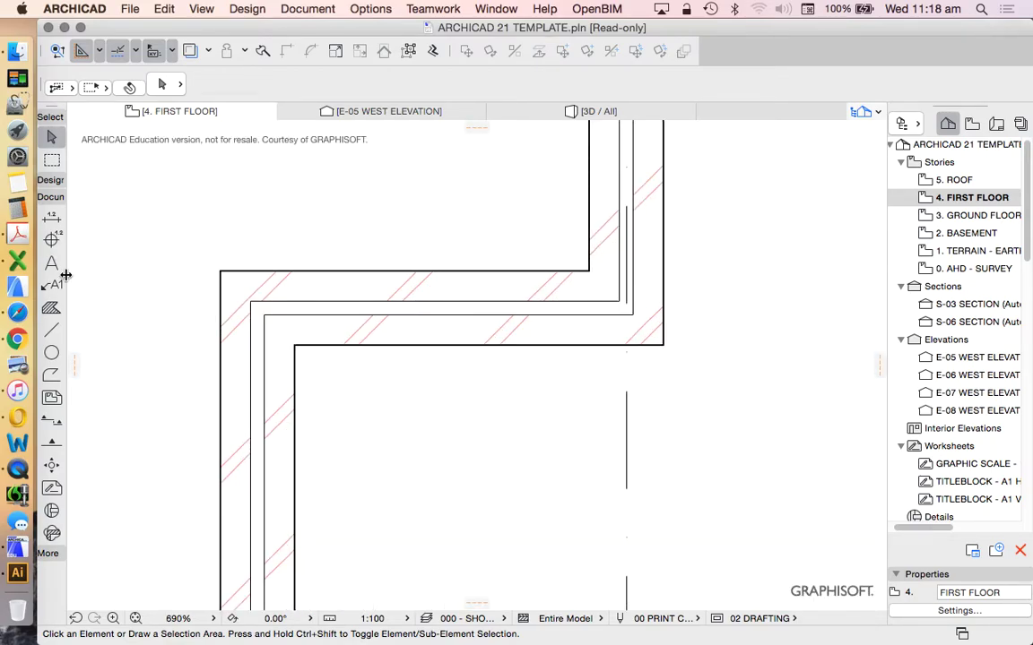
# Draw a short line across the wall thickness at the notch's inner corner
pyautogui.click(51, 330)
pyautogui.scroll(4, 288, 341)
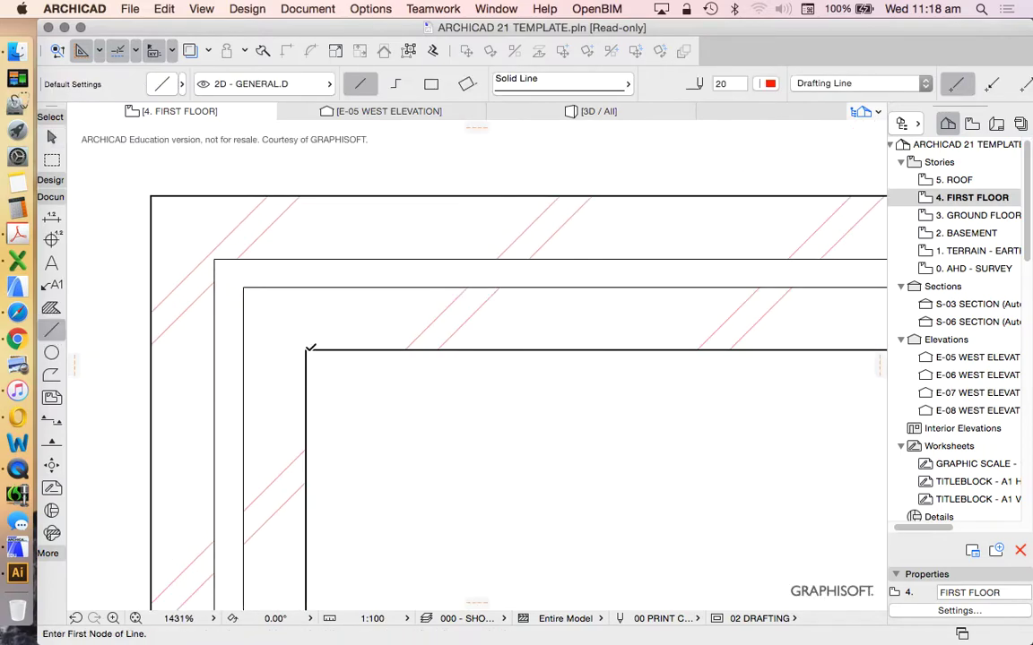
pyautogui.click(305, 350)
pyautogui.click(243, 350)
pyautogui.scroll(-5, 244, 328)
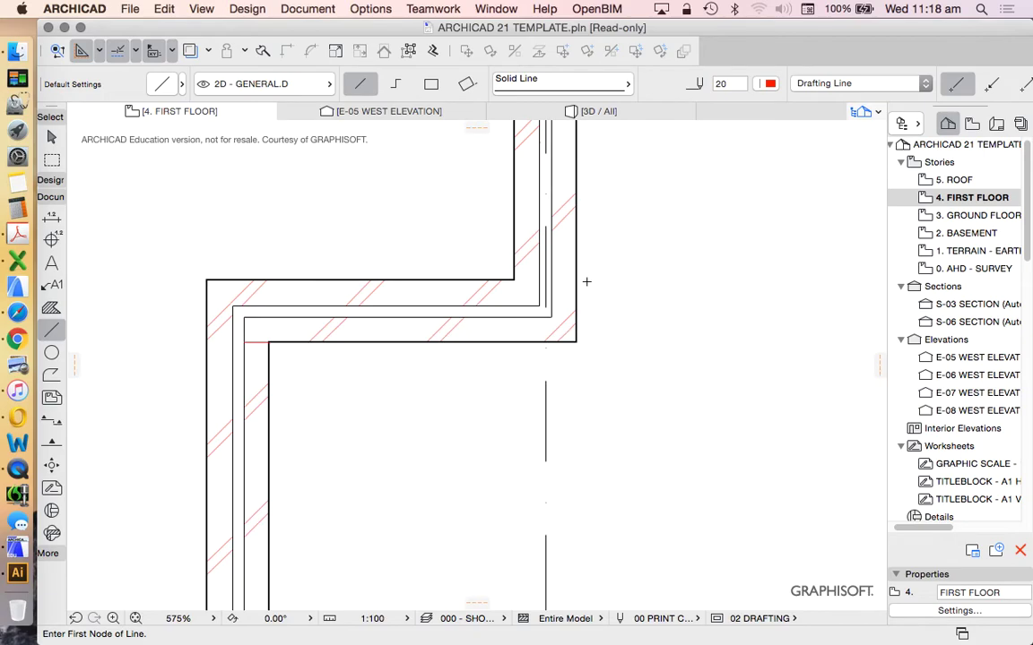
pyautogui.scroll(-2, 556, 390)
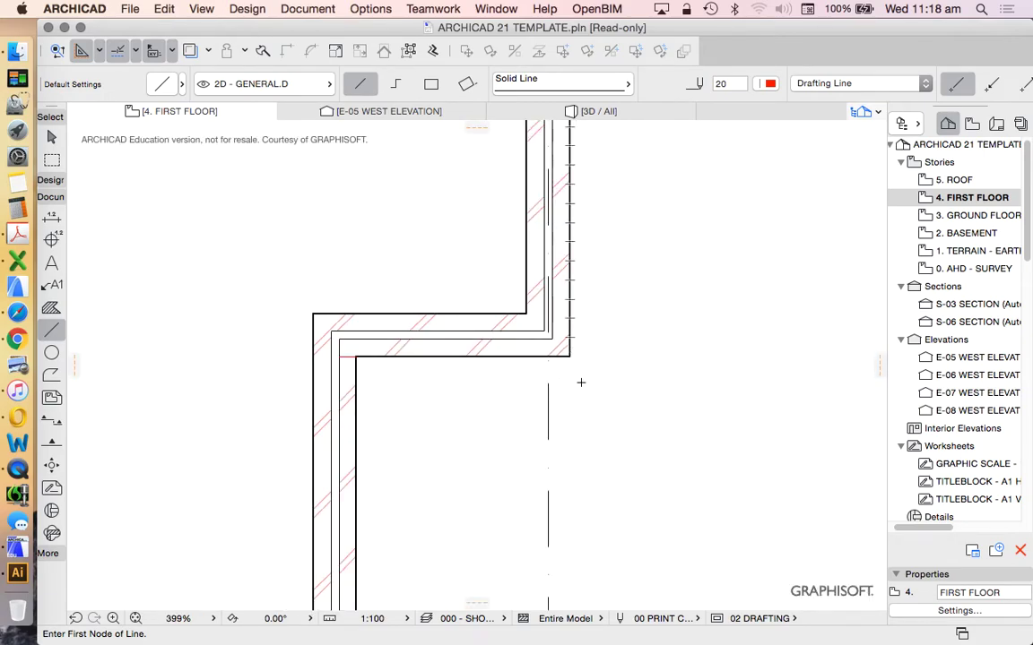
pyautogui.scroll(1, 359, 358)
pyautogui.scroll(4, 306, 364)
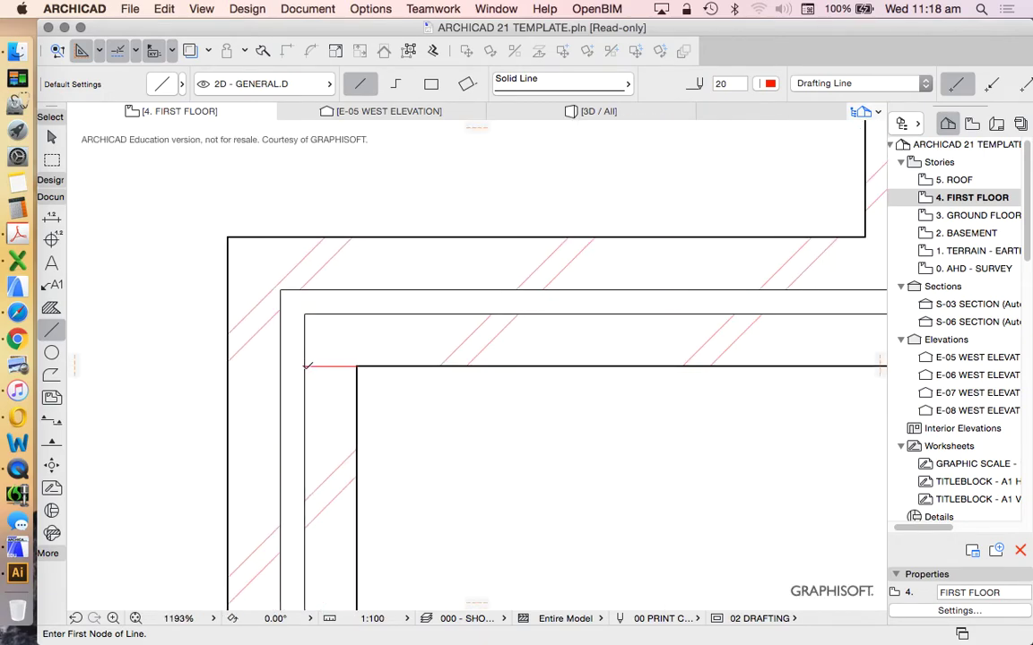
# Draw a short marker line across the brick course and move it 230 along the wall
pyautogui.scroll(-1, 316, 351)
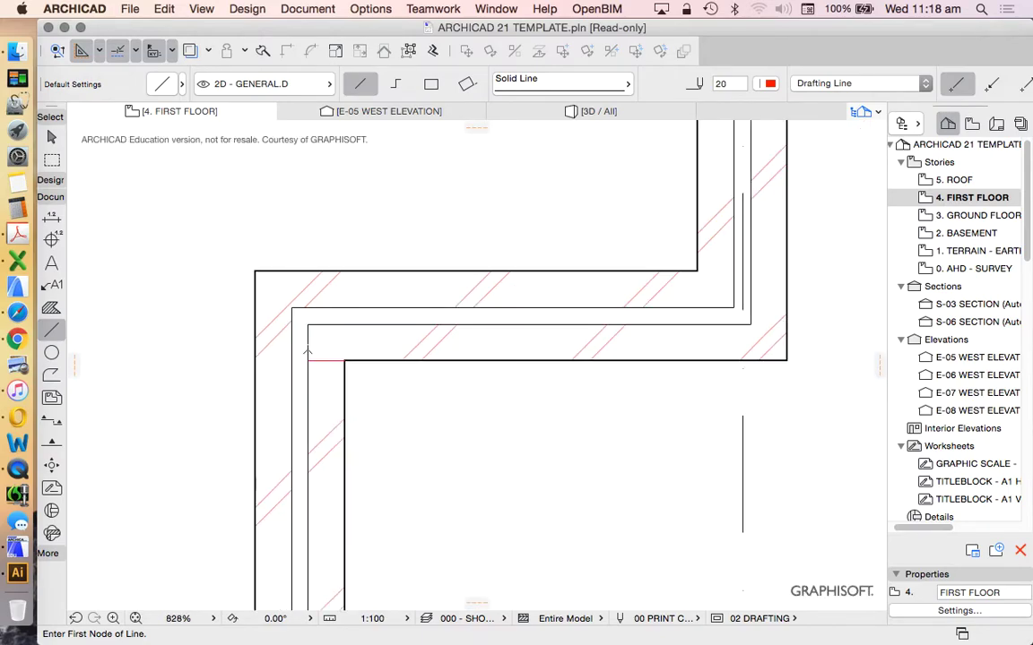
pyautogui.click(308, 361)
pyautogui.click(307, 325)
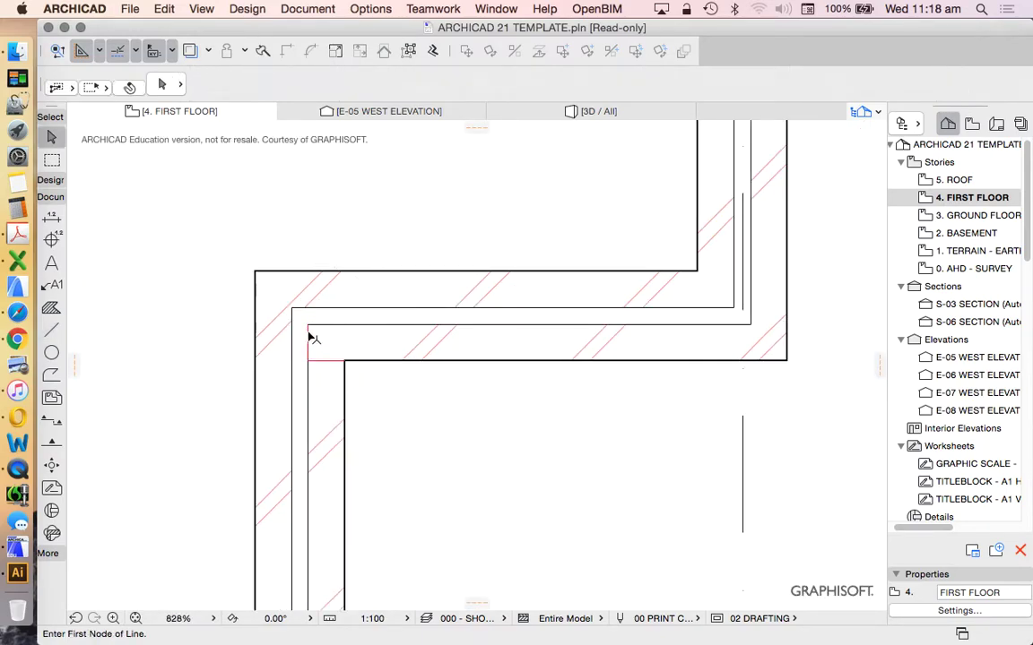
pyautogui.press('super+d')
pyautogui.write('230')
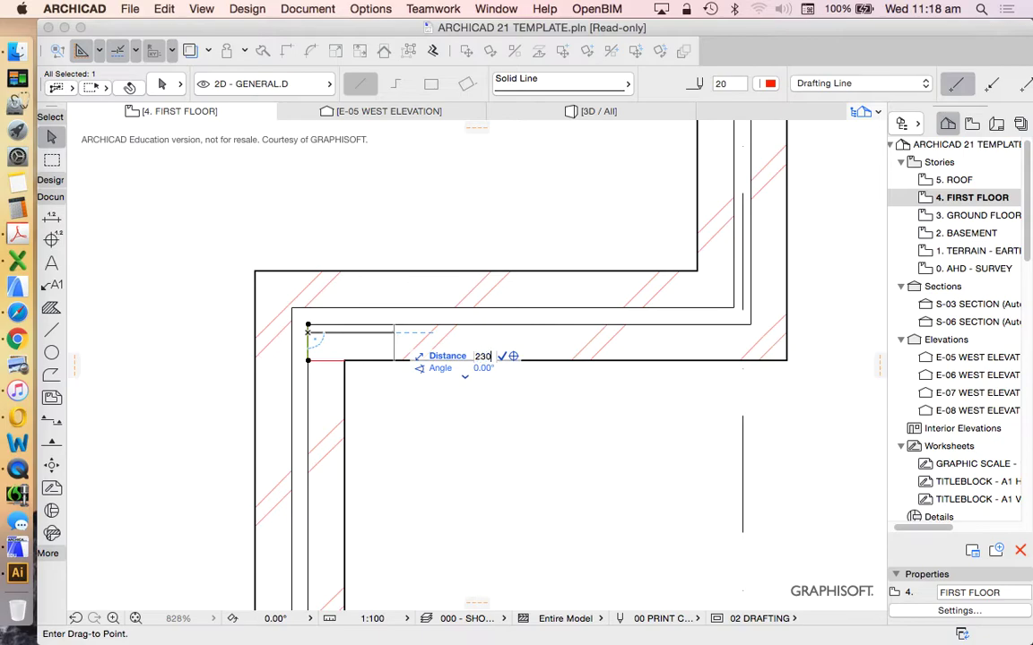
pyautogui.press('Return')
# Drag a copy of the marker line 10 further along for the mortar joint
pyautogui.rightClick(398, 209)
pyautogui.moveTo(529, 340)
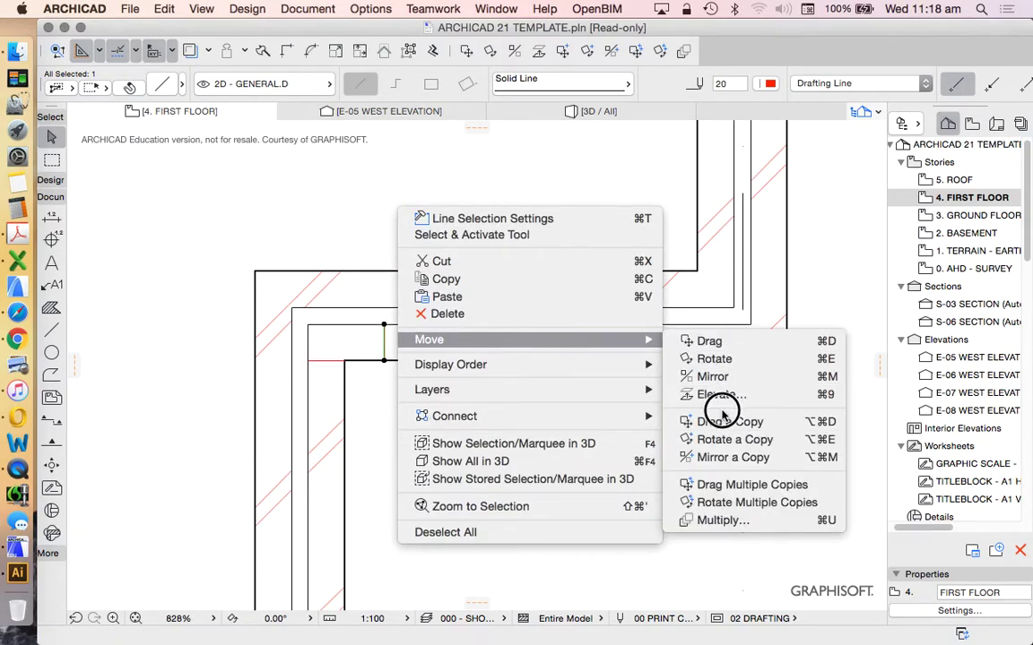
pyautogui.click(723, 421)
pyautogui.click(566, 398)
pyautogui.write('10')
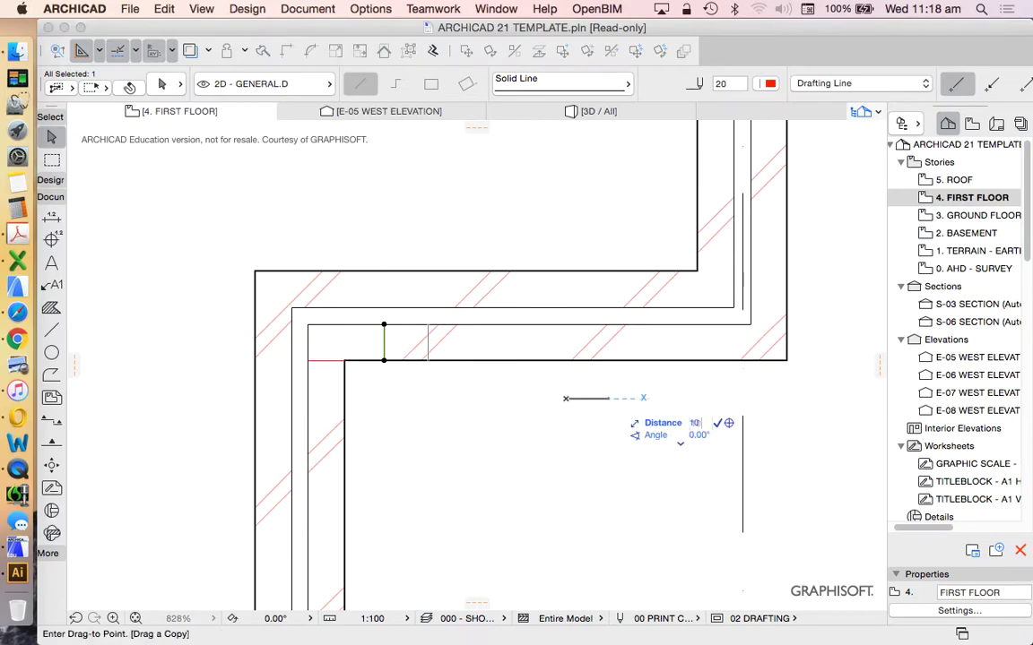
pyautogui.press('Return')
pyautogui.scroll(2, 385, 343)
pyautogui.scroll(3, 386, 342)
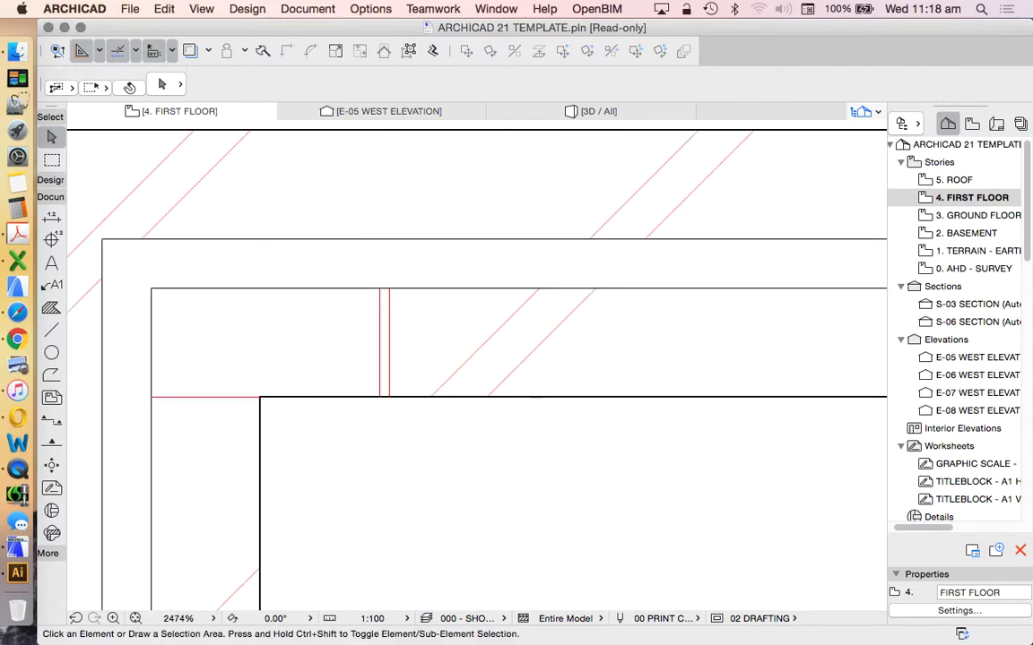
pyautogui.scroll(-2, 385, 331)
# Set up a Multiply in Drag mode for the two marker lines
pyautogui.scroll(-6, 385, 332)
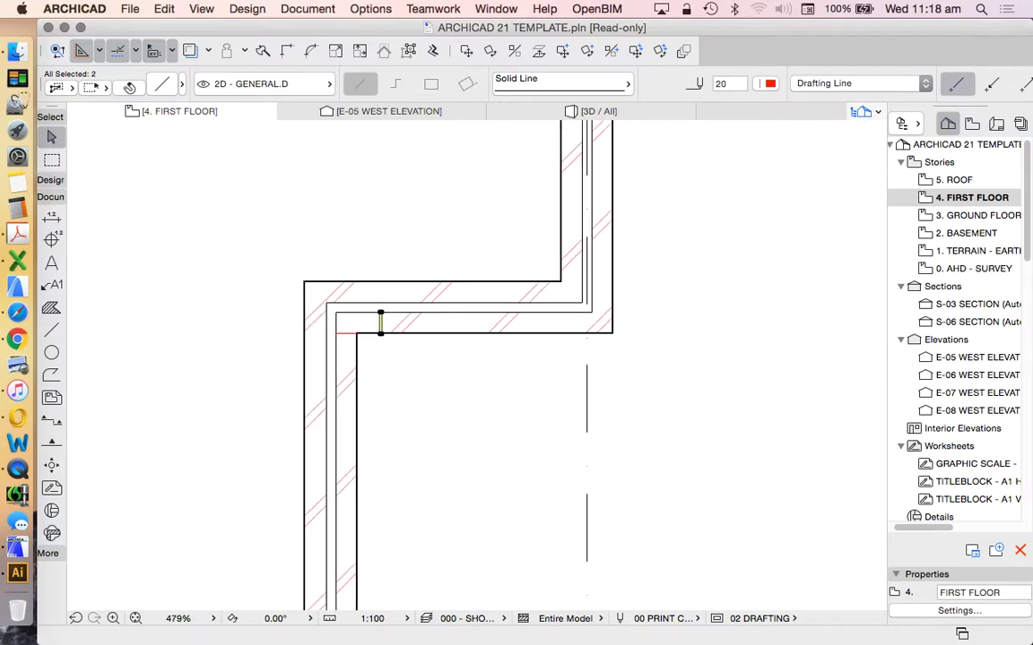
pyautogui.rightClick(432, 368)
pyautogui.click(516, 493)
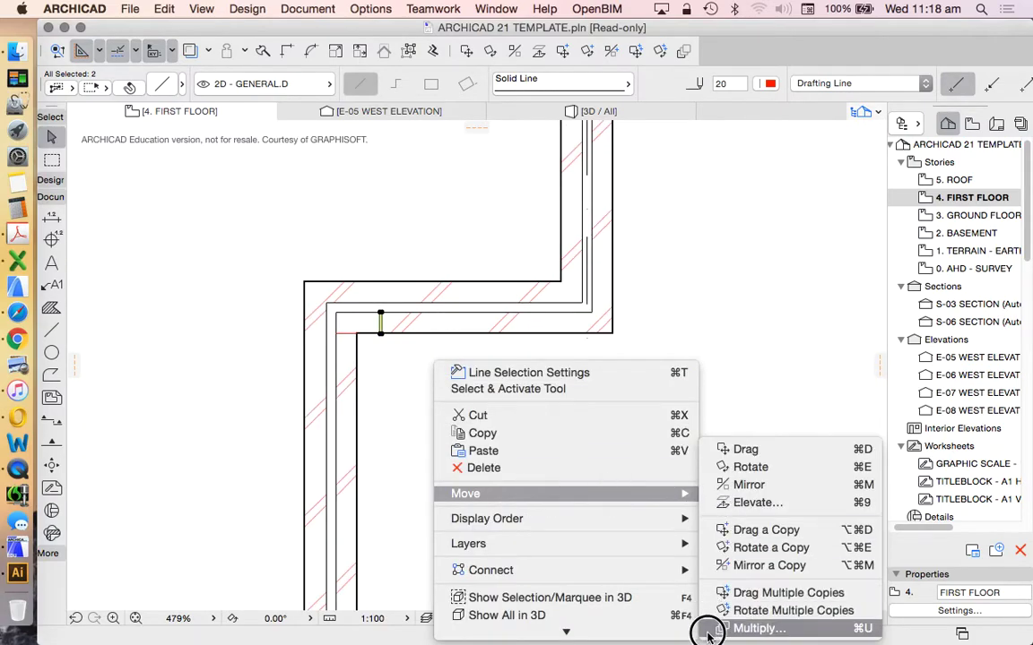
pyautogui.click(746, 627)
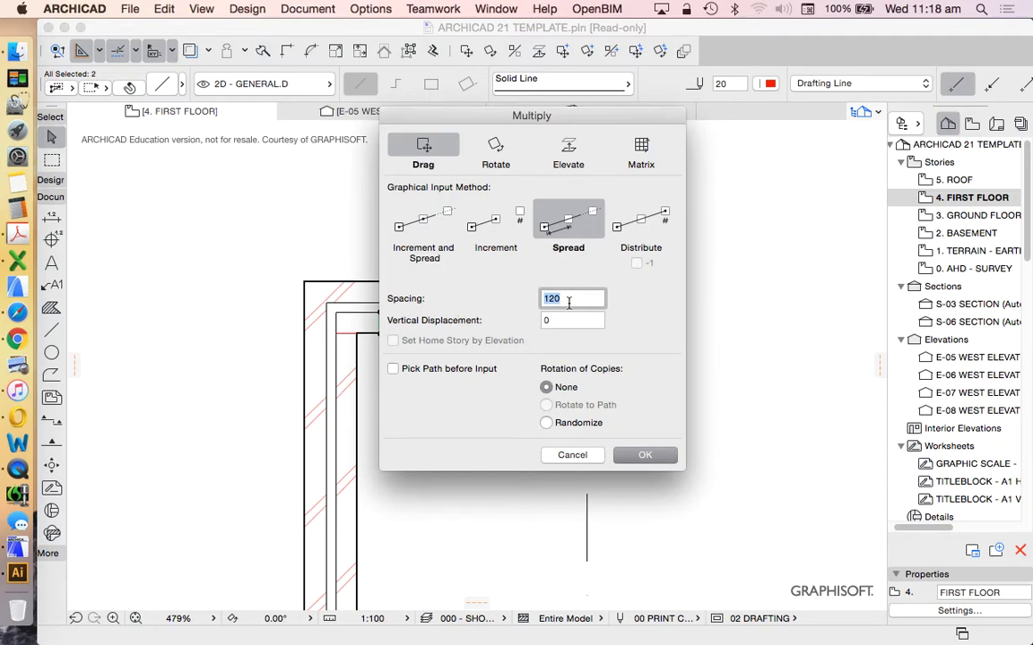
pyautogui.click(621, 455)
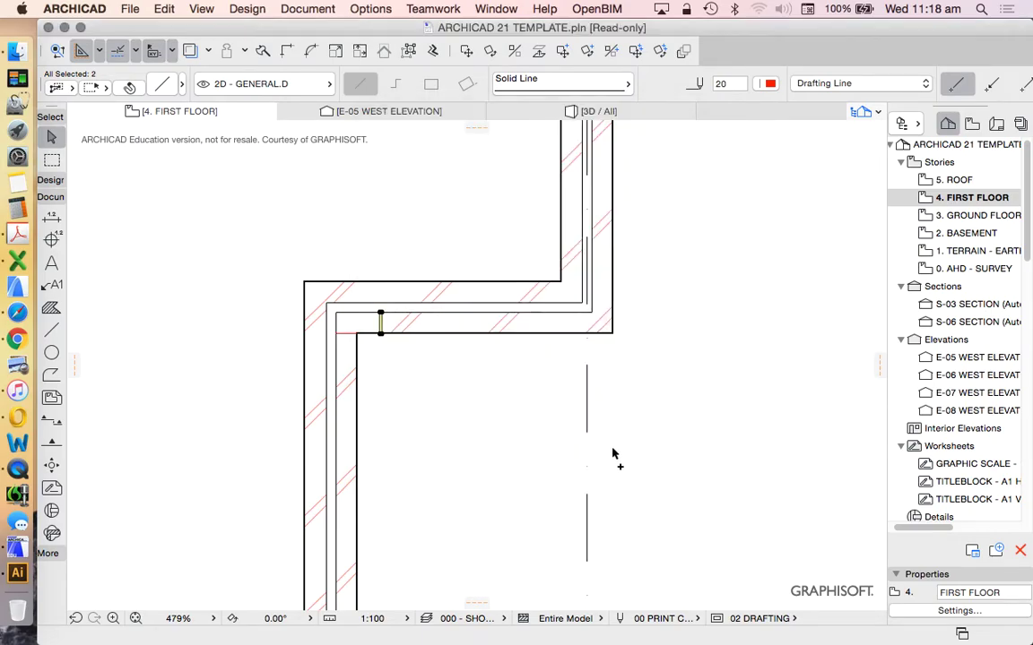
pyautogui.scroll(3, 461, 358)
# Repeat the brick-and-joint marker pair along the notch wall up to its end
pyautogui.click(313, 337)
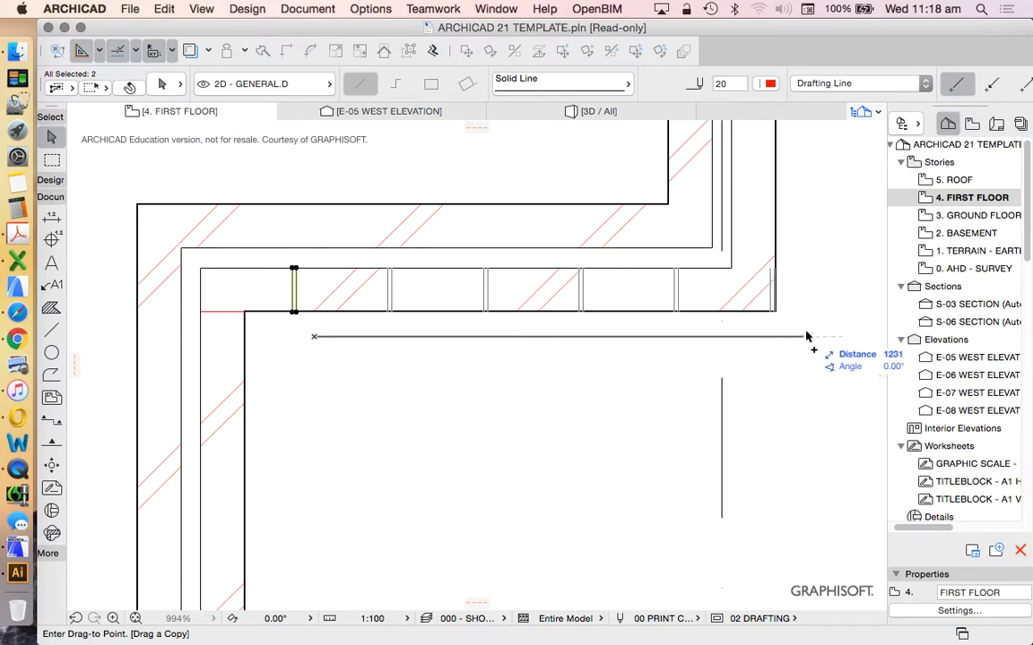
pyautogui.scroll(4, 804, 321)
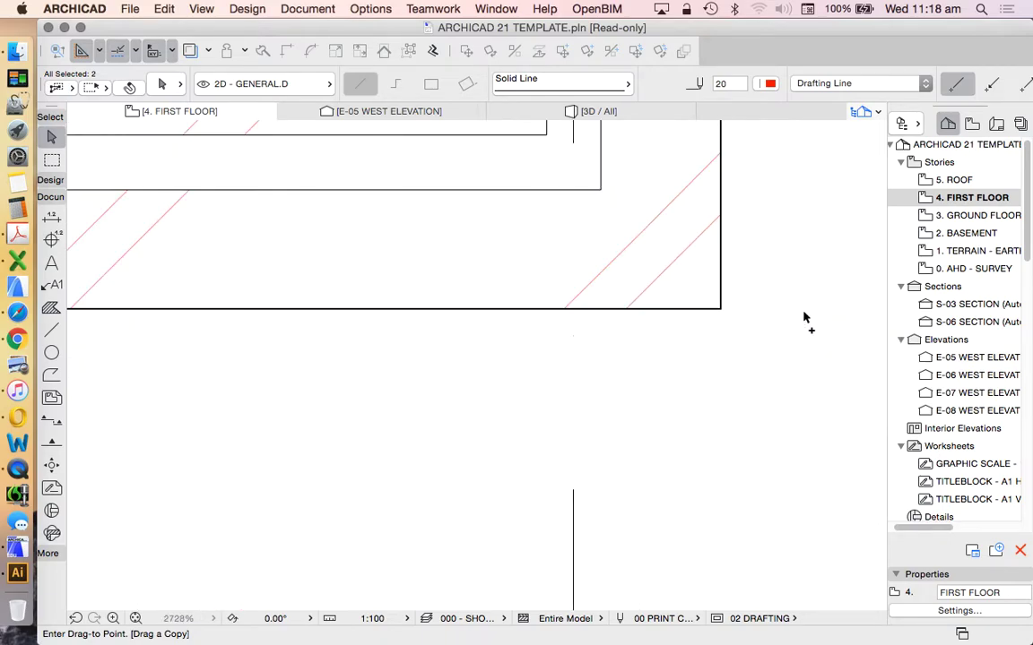
pyautogui.scroll(-3, 730, 318)
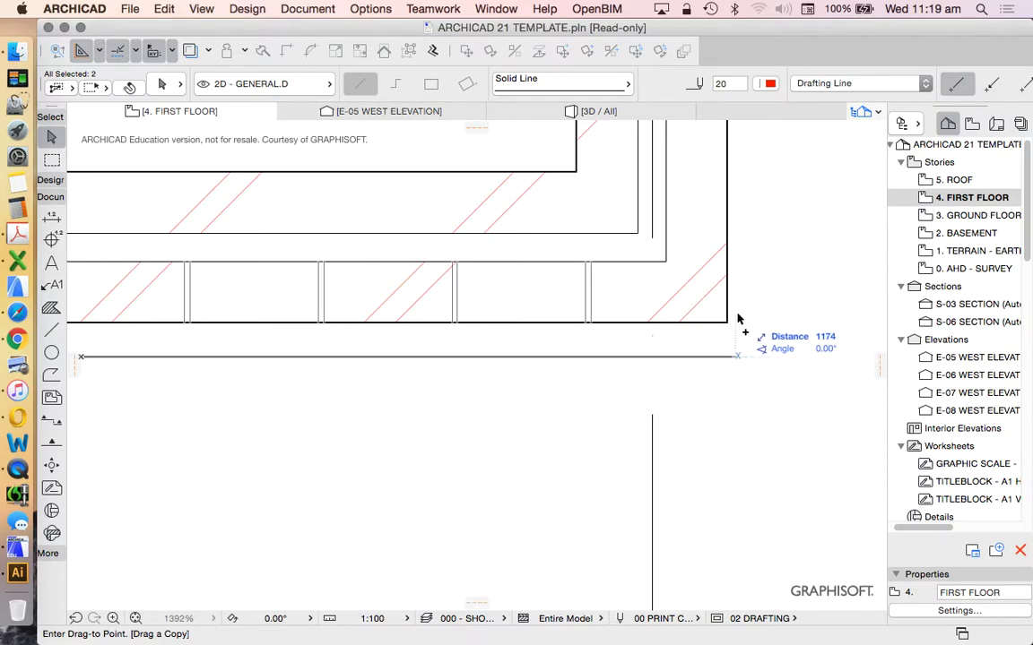
pyautogui.scroll(-3, 755, 318)
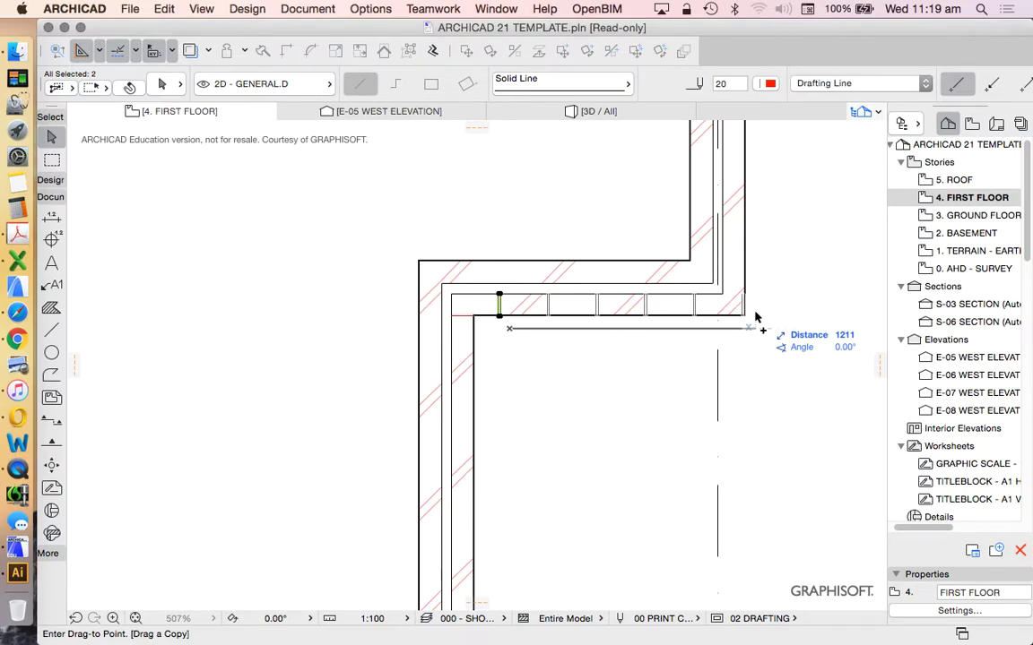
pyautogui.click(756, 317)
pyautogui.scroll(-3, 553, 335)
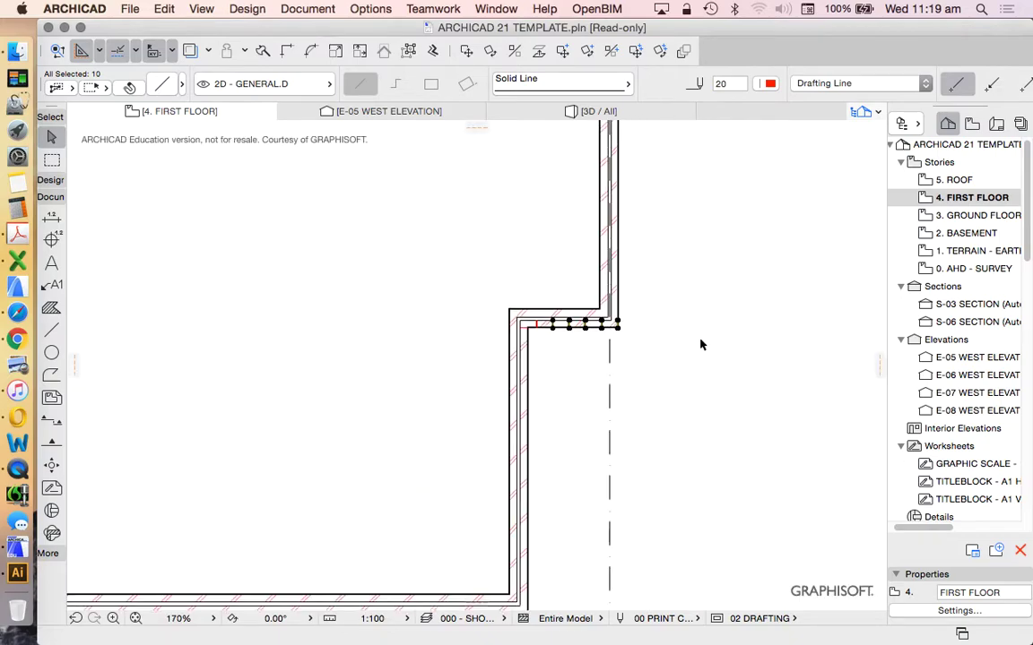
pyautogui.press('Escape')
pyautogui.scroll(-3, 553, 363)
pyautogui.scroll(3, 553, 363)
pyautogui.scroll(3, 562, 346)
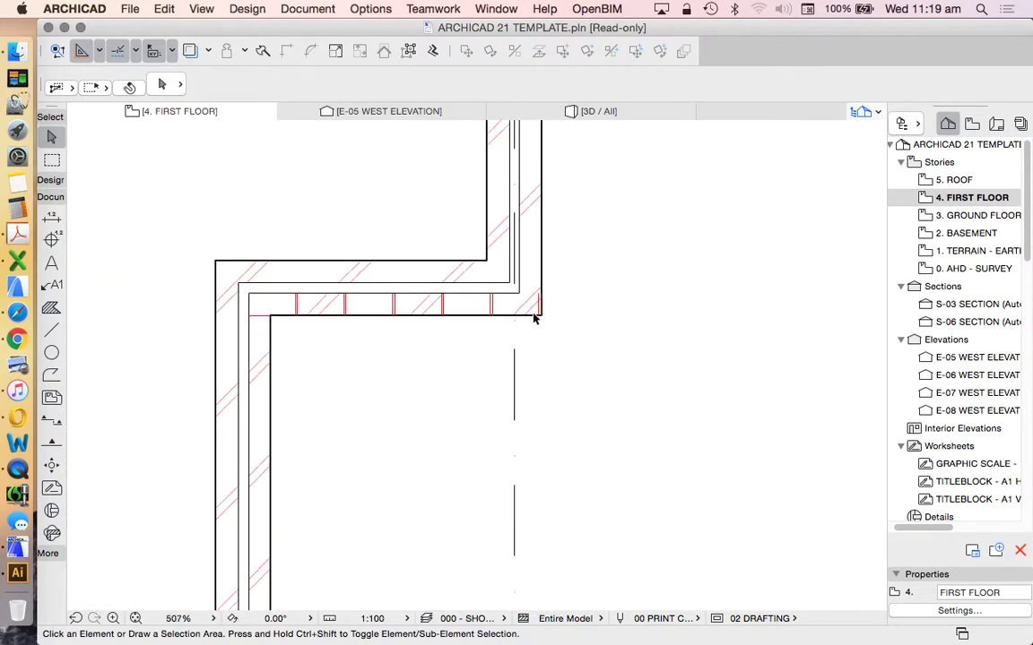
pyautogui.scroll(3, 535, 318)
pyautogui.scroll(-3, 548, 258)
pyautogui.scroll(-3, 496, 311)
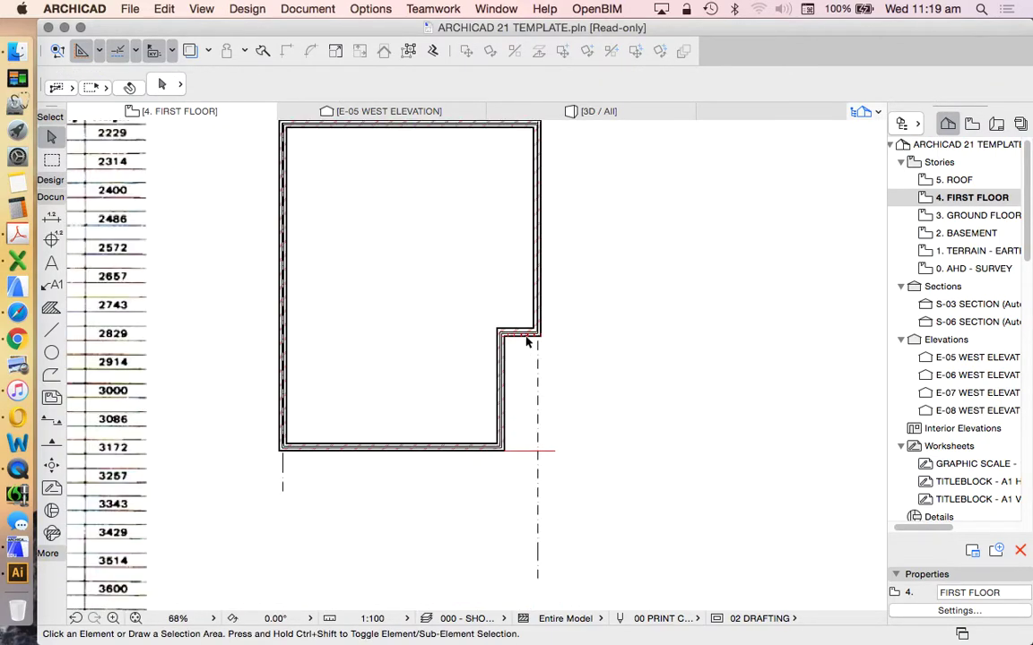
pyautogui.scroll(-2, 525, 340)
pyautogui.click(52, 158)
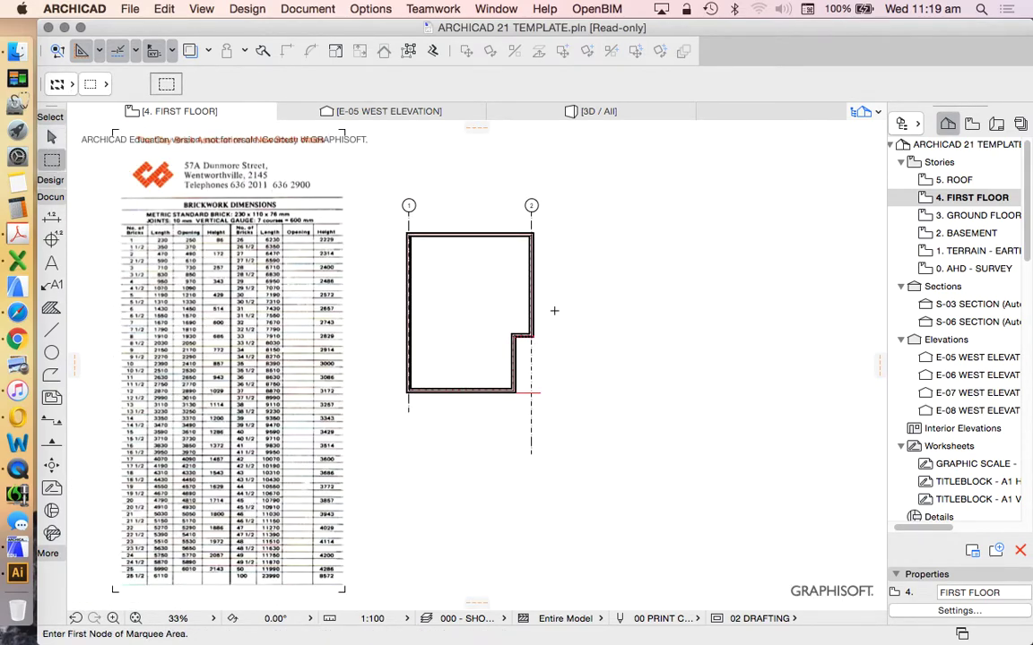
# Draw a current-floor-only marquee around the right-hand notch wall
pyautogui.click(560, 482)
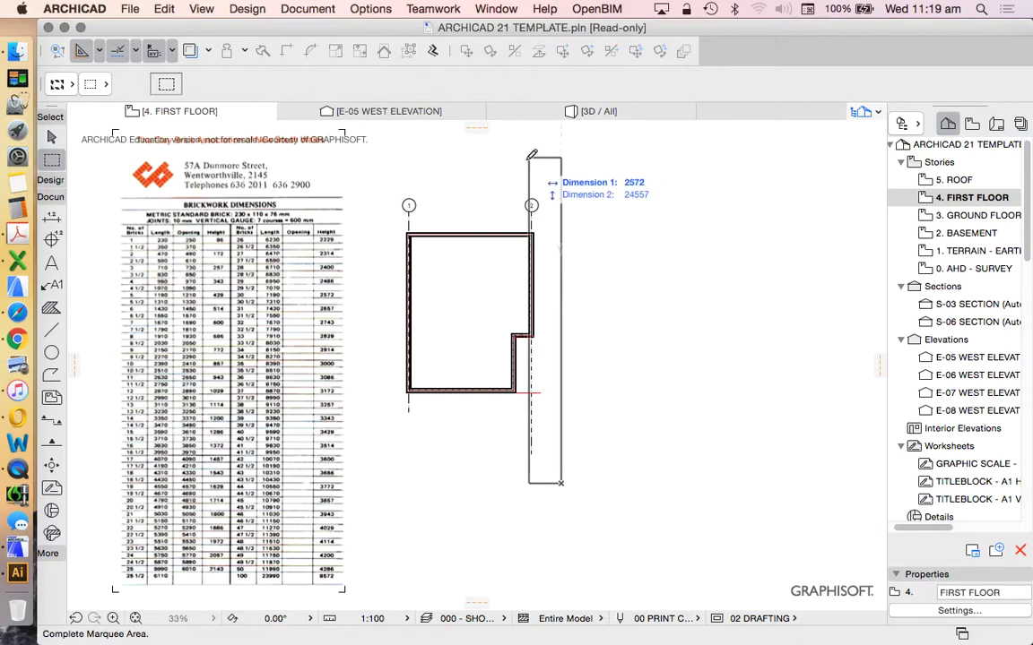
pyautogui.click(521, 160)
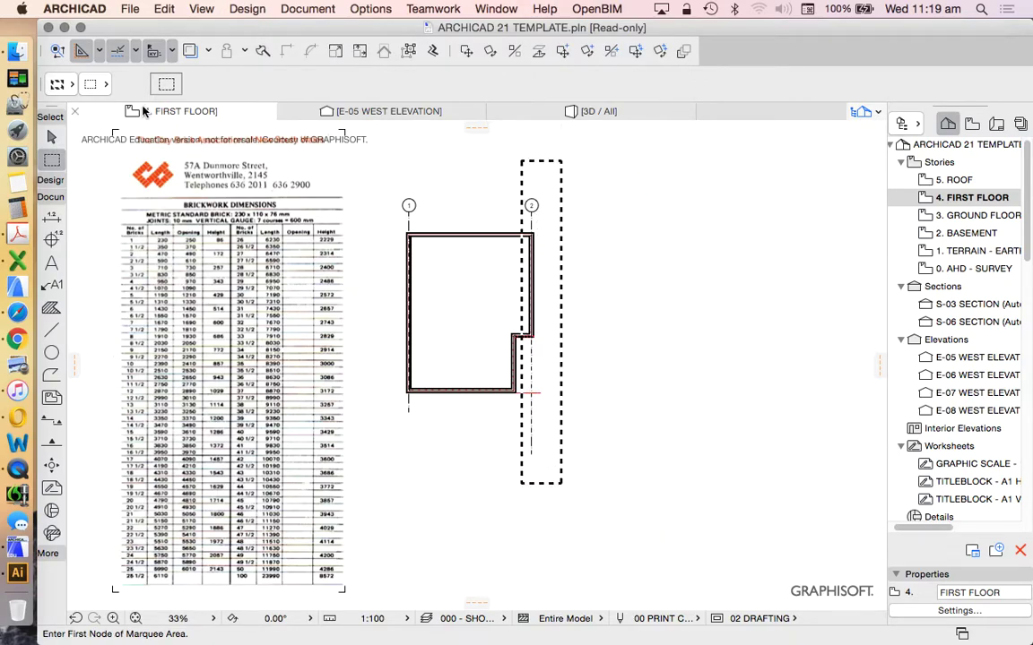
pyautogui.click(59, 88)
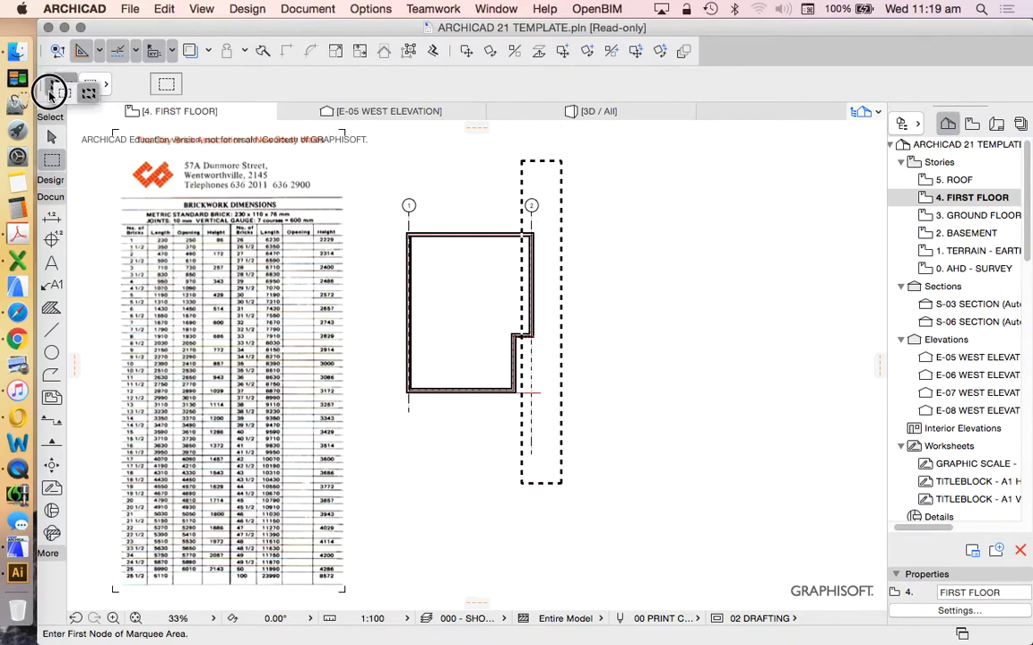
pyautogui.click(54, 92)
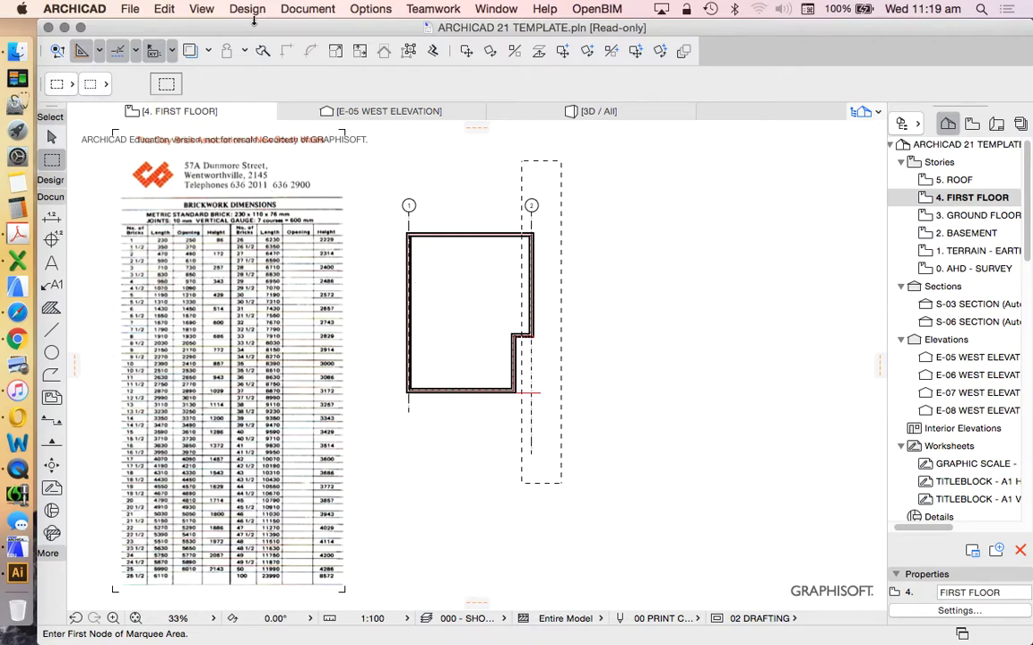
pyautogui.scroll(5, 527, 324)
pyautogui.scroll(1, 547, 350)
pyautogui.scroll(5, 529, 363)
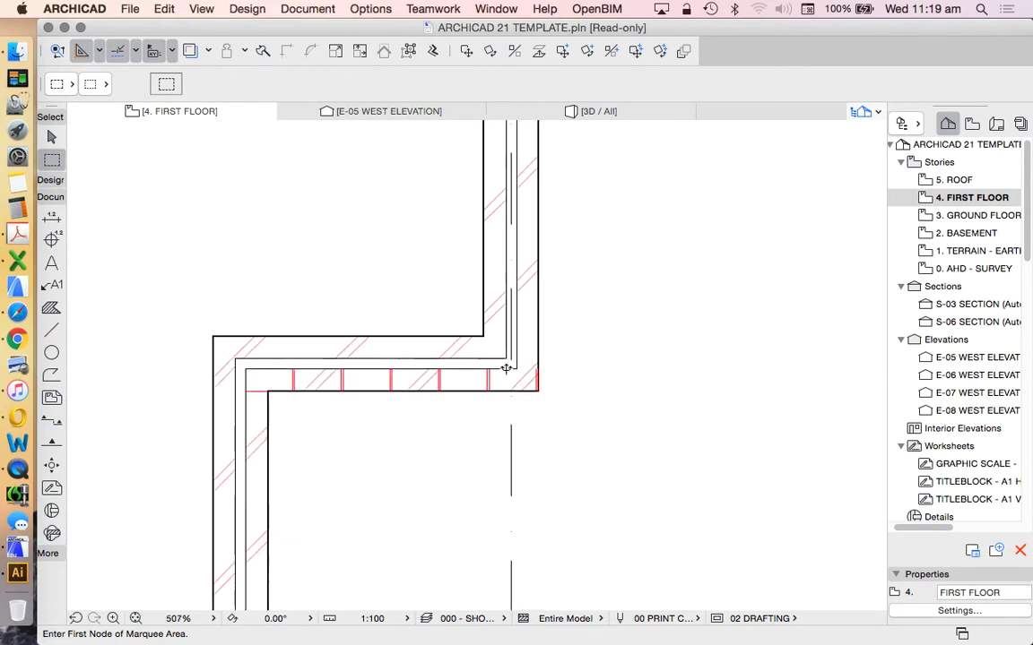
pyautogui.scroll(2, 504, 364)
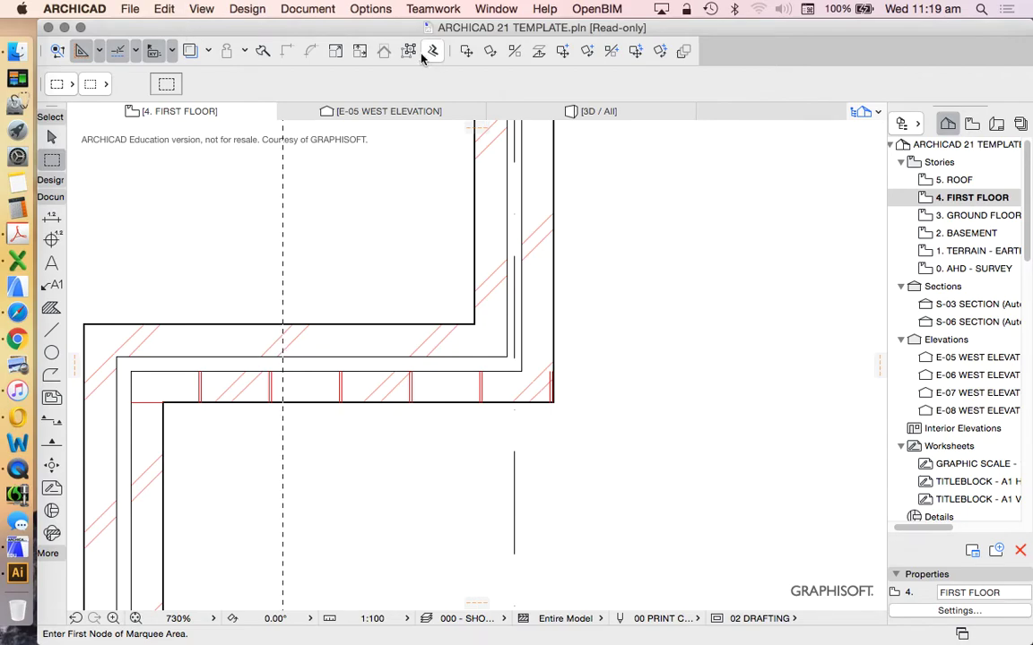
# Place vertical guide lines on the plan
pyautogui.click(408, 49)
pyautogui.click(460, 291)
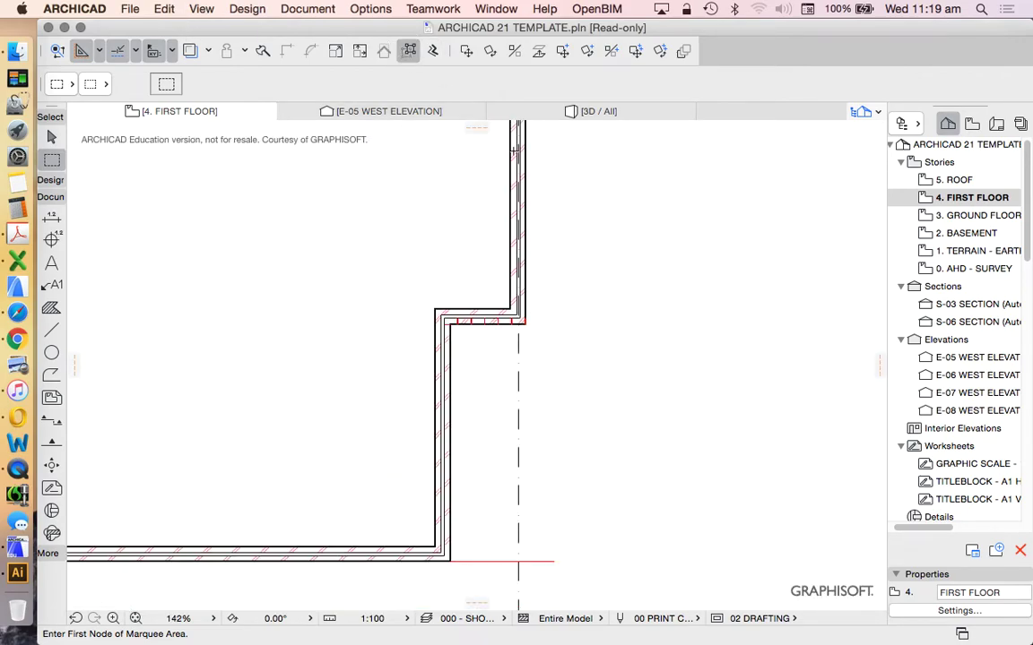
pyautogui.click(403, 51)
pyautogui.scroll(3, 510, 342)
pyautogui.scroll(5, 510, 343)
pyautogui.scroll(3, 508, 342)
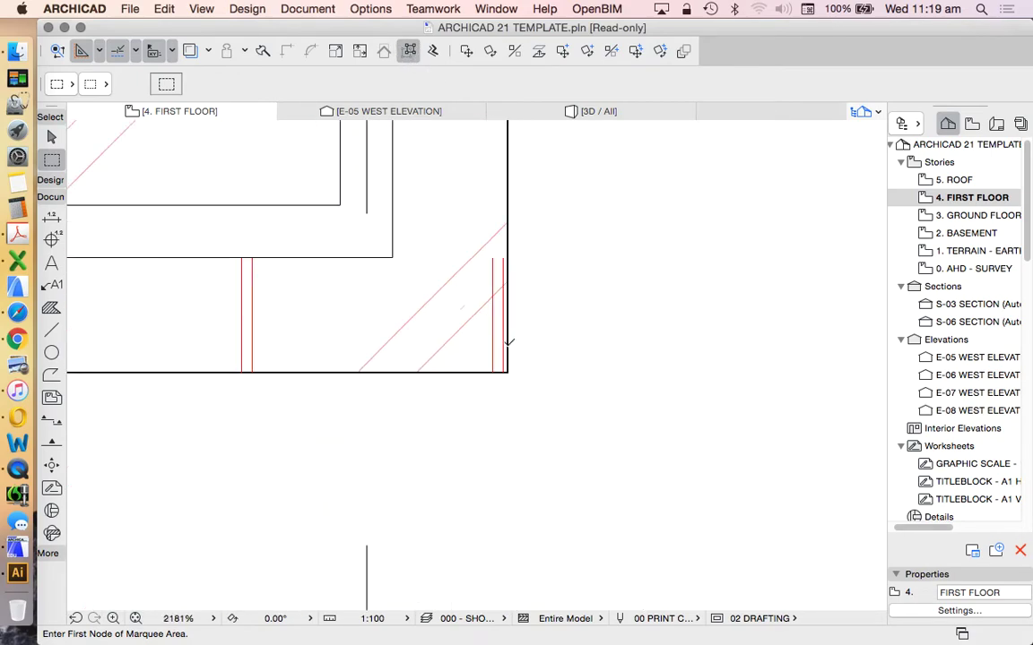
pyautogui.scroll(1, 508, 342)
# Stretch the marqueed wall so its end finishes at the corner point
pyautogui.click(164, 9)
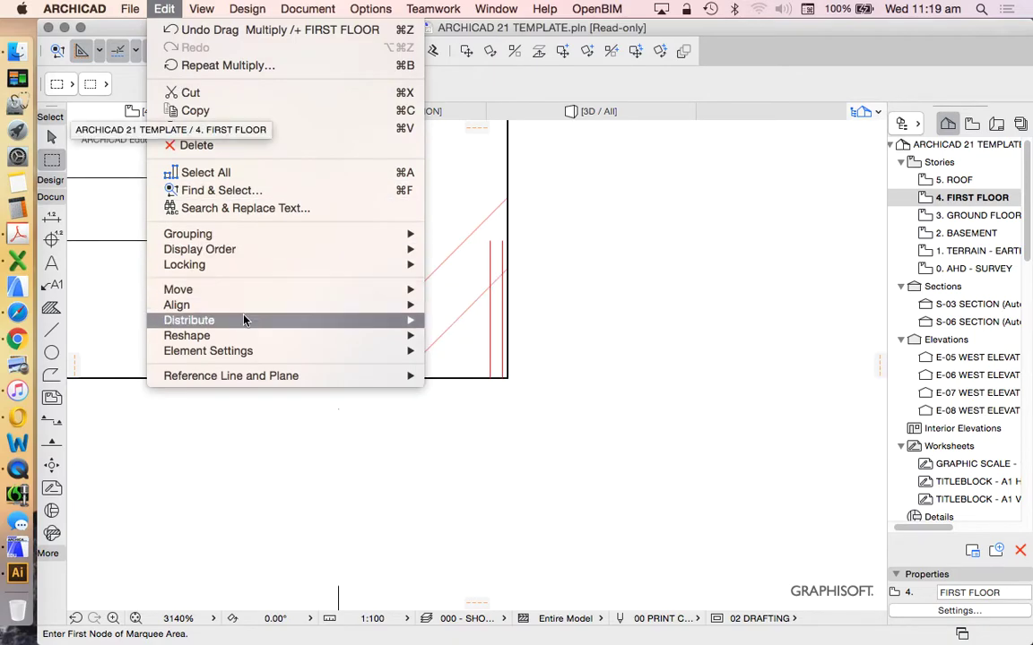
pyautogui.moveTo(186, 335)
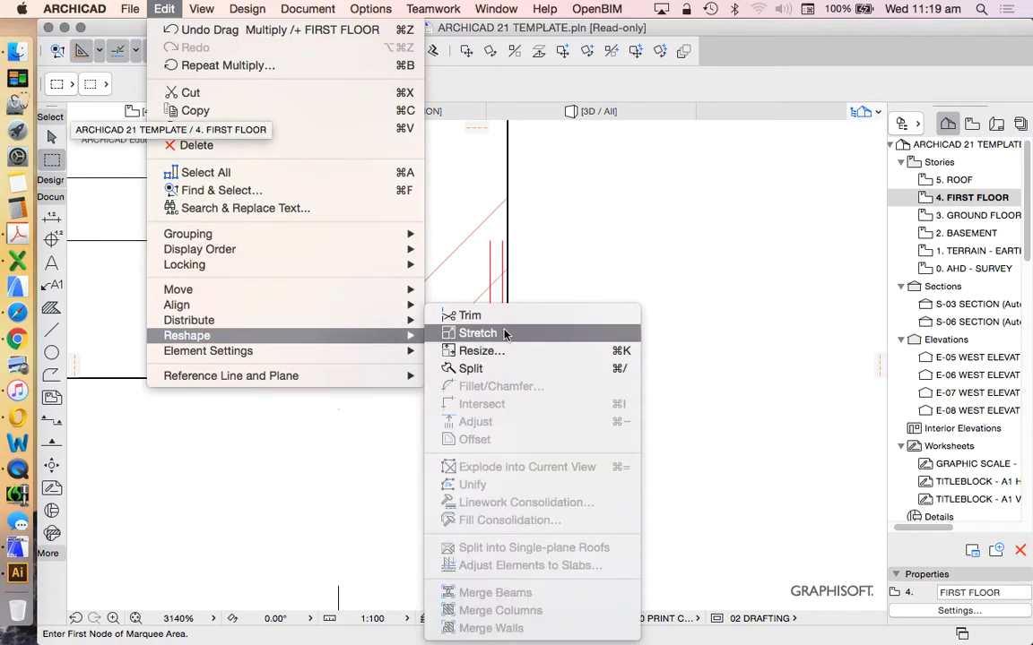
pyautogui.click(505, 334)
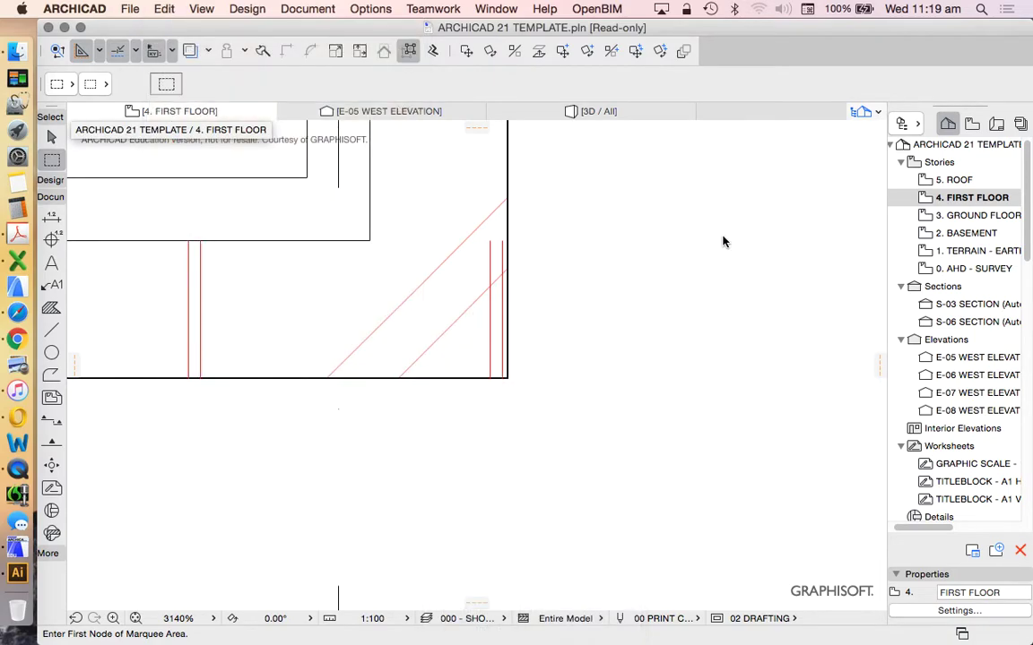
pyautogui.click(336, 52)
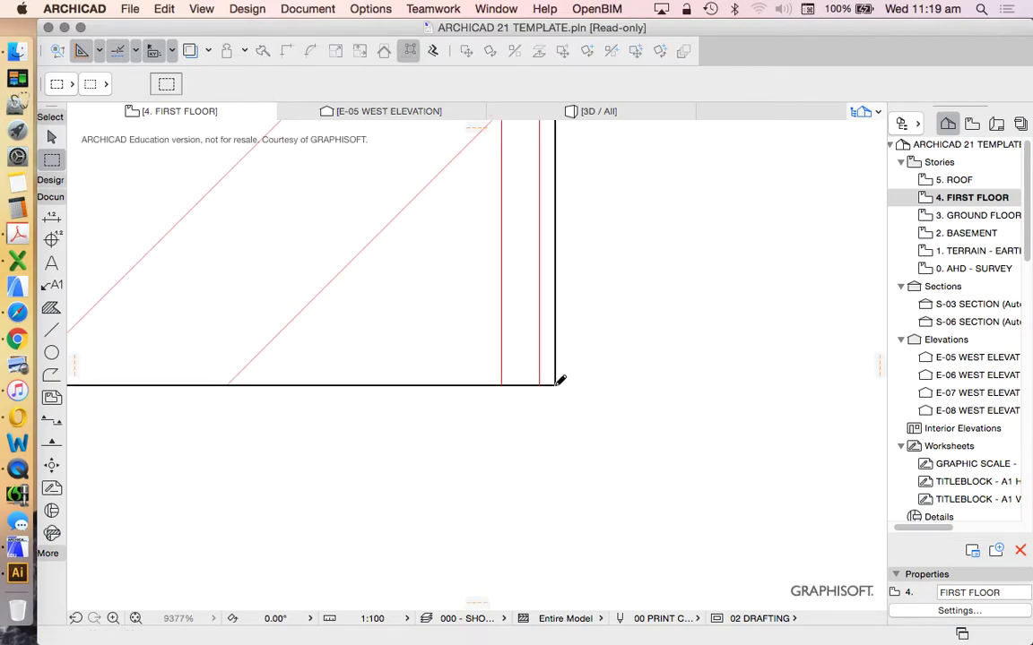
pyautogui.scroll(-5, 603, 356)
pyautogui.scroll(-2, 599, 357)
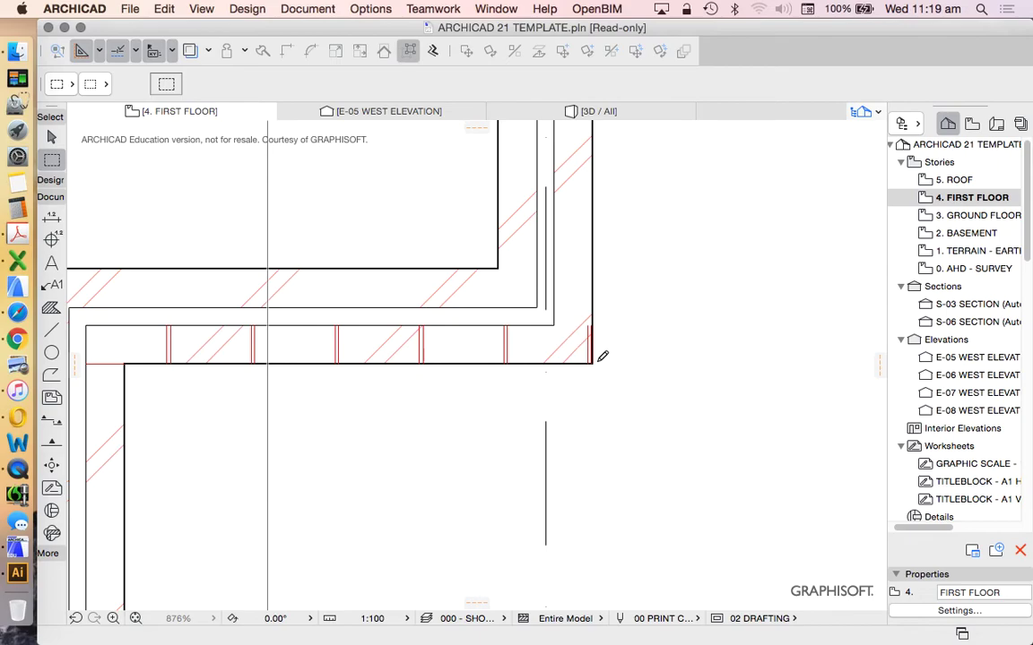
pyautogui.scroll(2, 593, 356)
pyautogui.scroll(4, 591, 357)
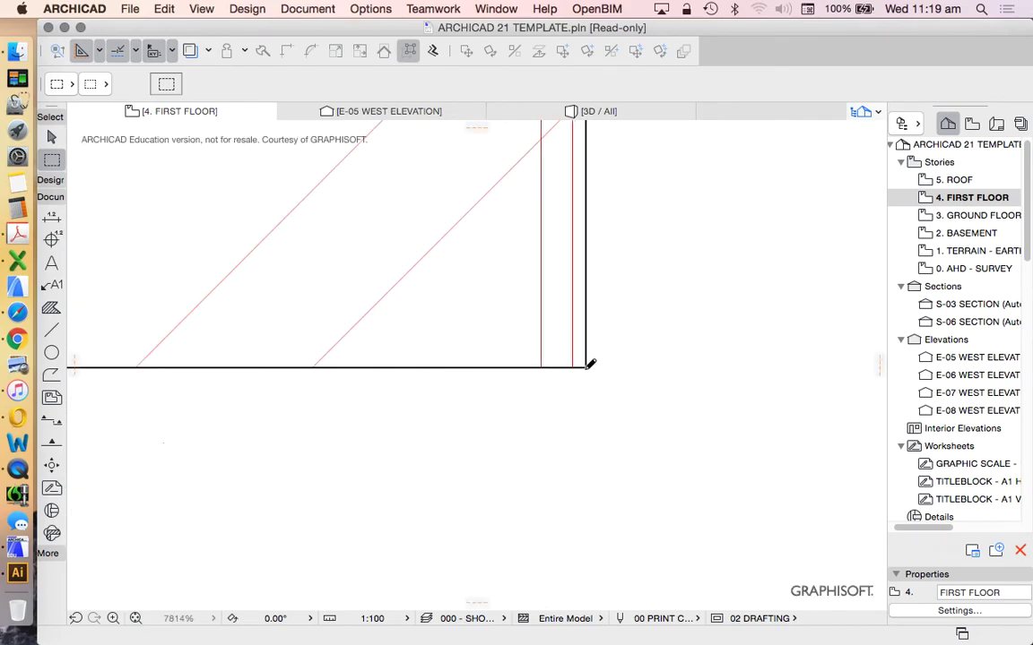
pyautogui.click(590, 363)
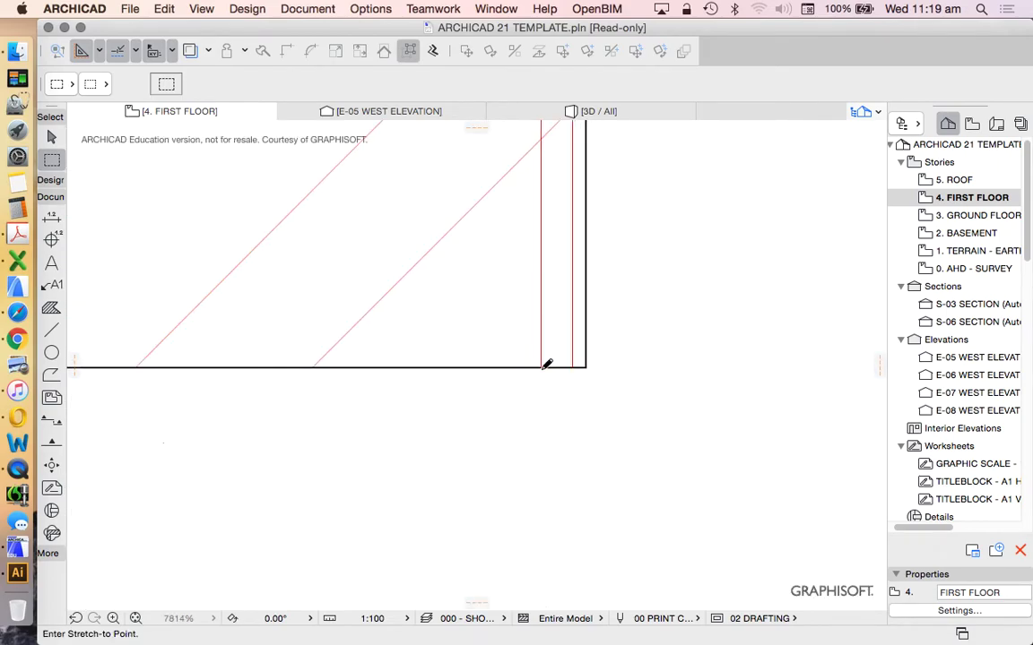
pyautogui.scroll(-1, 625, 411)
pyautogui.scroll(-5, 618, 395)
pyautogui.scroll(-3, 628, 368)
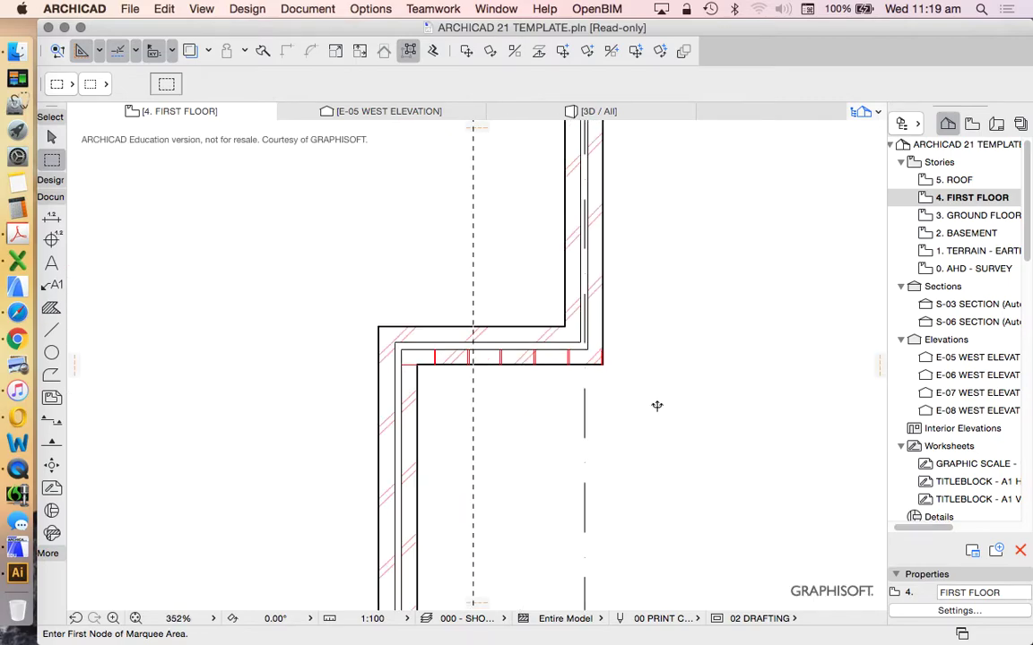
pyautogui.scroll(3, 524, 374)
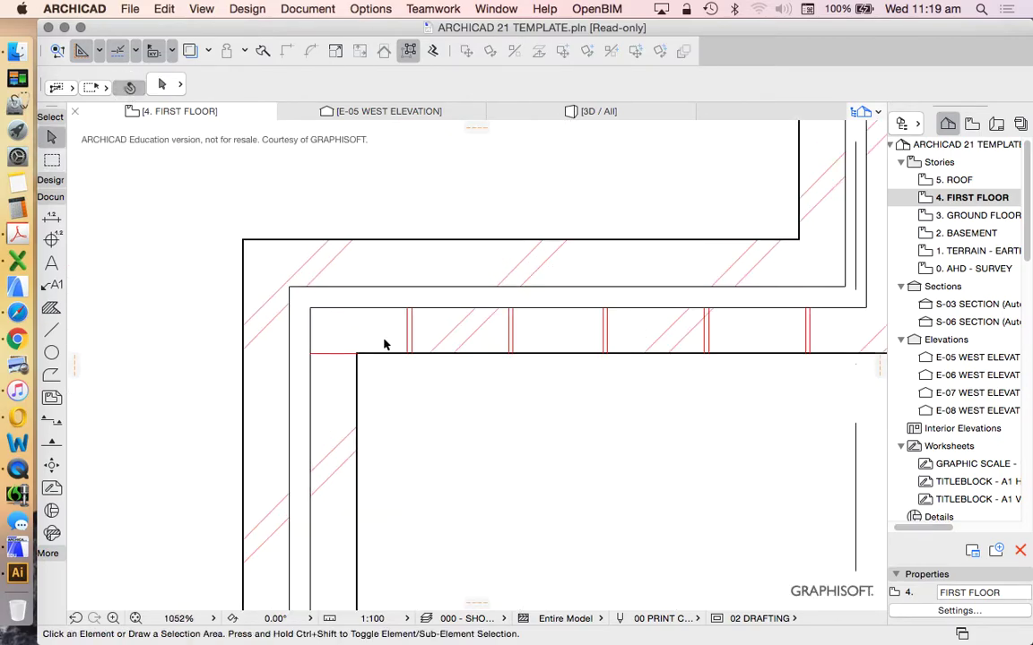
# Select the walls at the bottom-right corner, then clear the selection
pyautogui.click(400, 337)
pyautogui.press('Escape')
pyautogui.click(390, 332)
pyautogui.scroll(2, 615, 327)
pyautogui.hscroll(2, 669, 346)
pyautogui.click(669, 349)
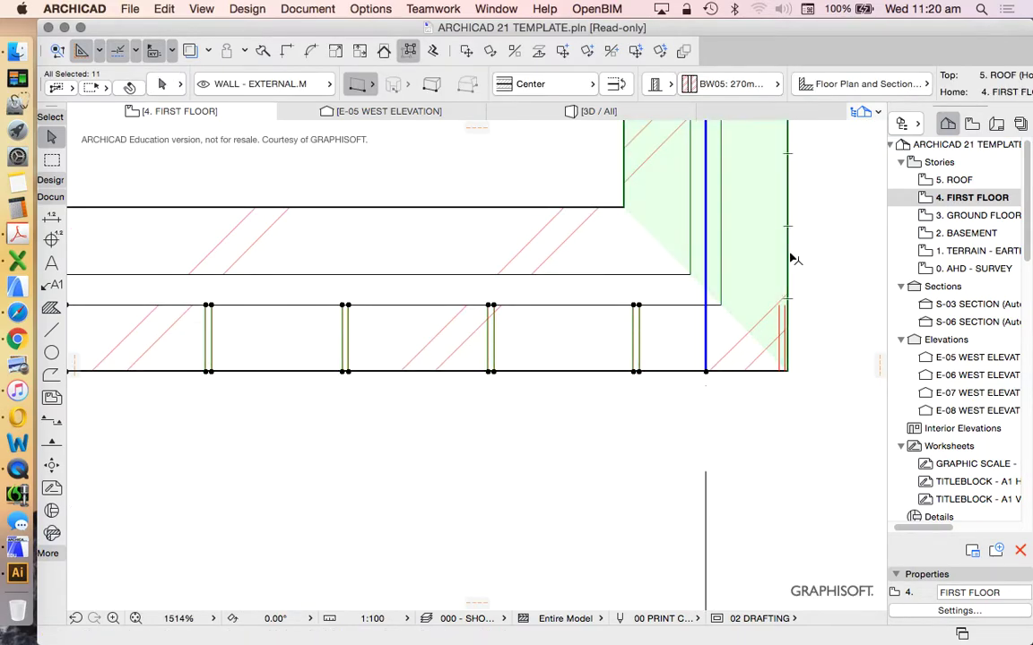
pyautogui.click(789, 287)
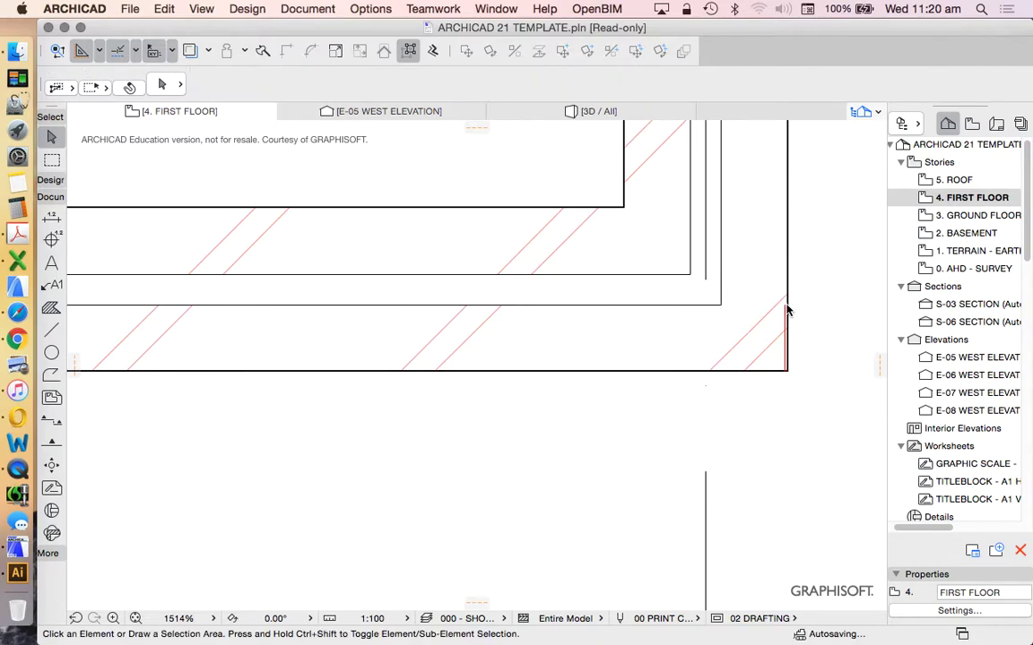
# Set snap points to a 120 mm distance along the entire element
pyautogui.scroll(-7, 517, 341)
pyautogui.scroll(5, 669, 339)
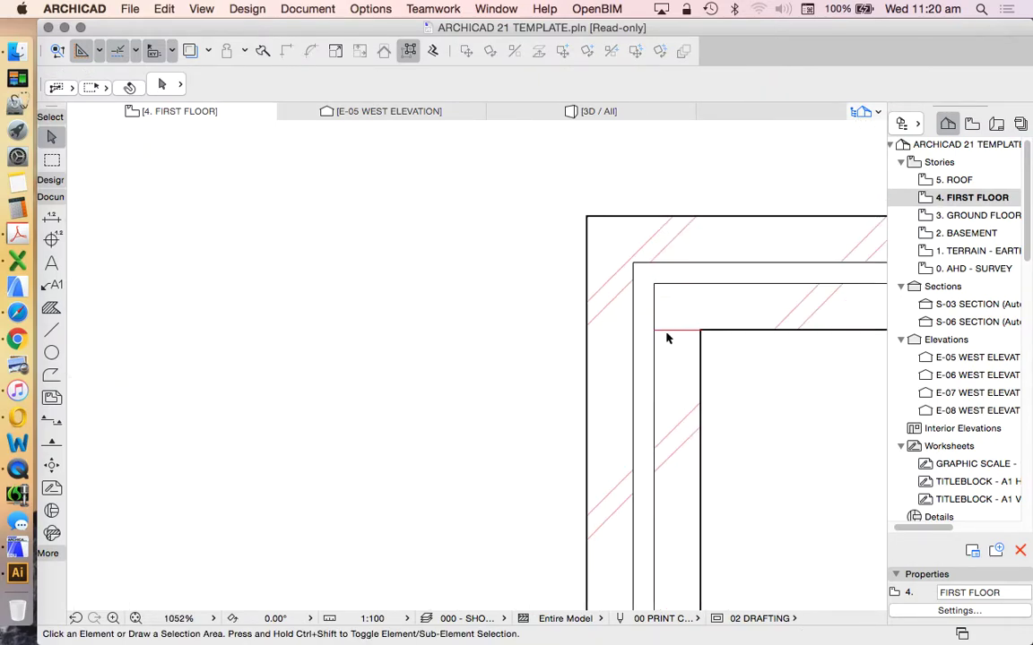
pyautogui.scroll(-5, 425, 351)
pyautogui.scroll(-4, 421, 355)
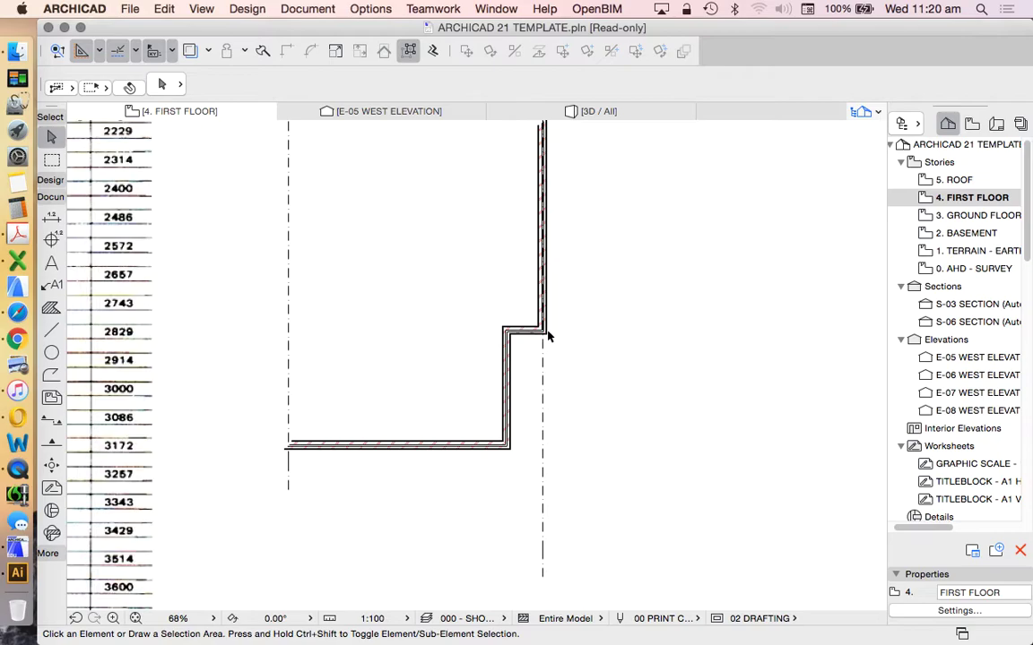
pyautogui.scroll(1, 549, 335)
pyautogui.scroll(-1, 550, 352)
pyautogui.scroll(-2, 559, 377)
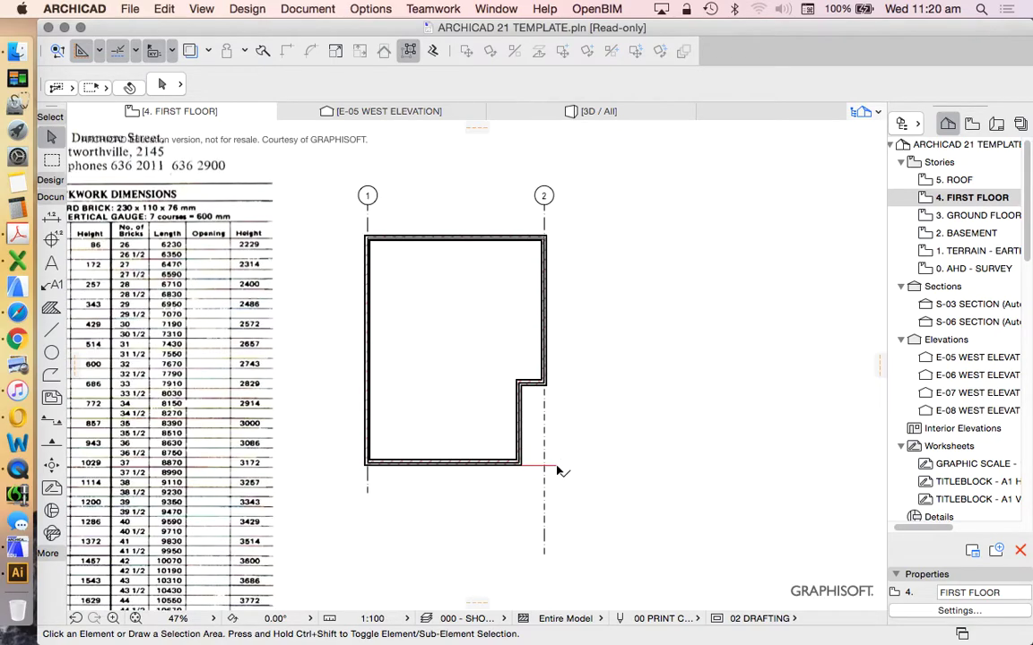
pyautogui.scroll(-1, 529, 320)
pyautogui.scroll(2, 431, 353)
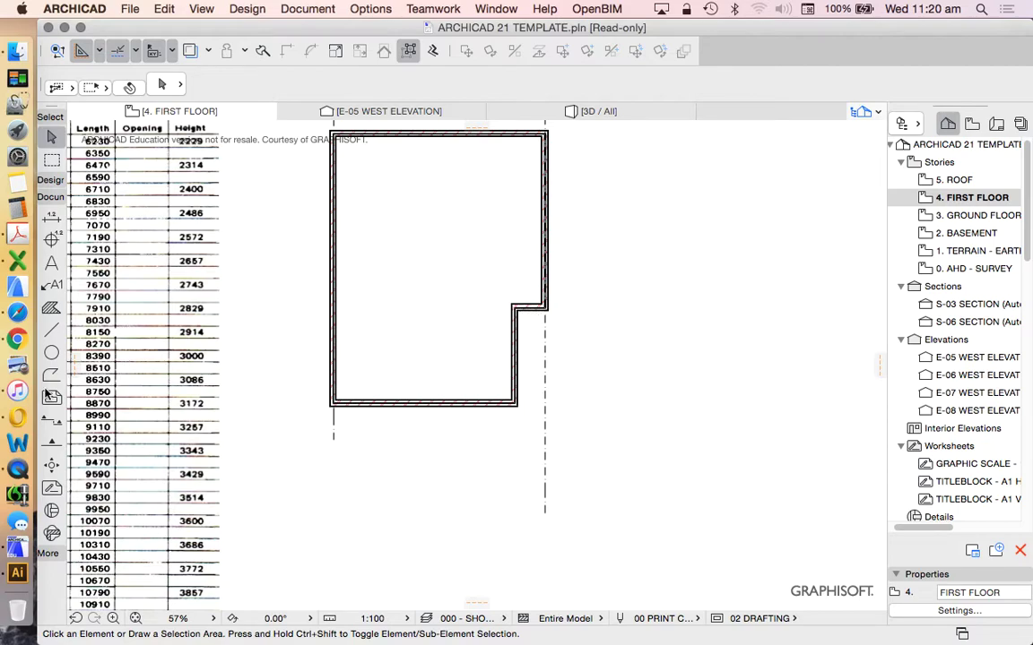
pyautogui.click(52, 329)
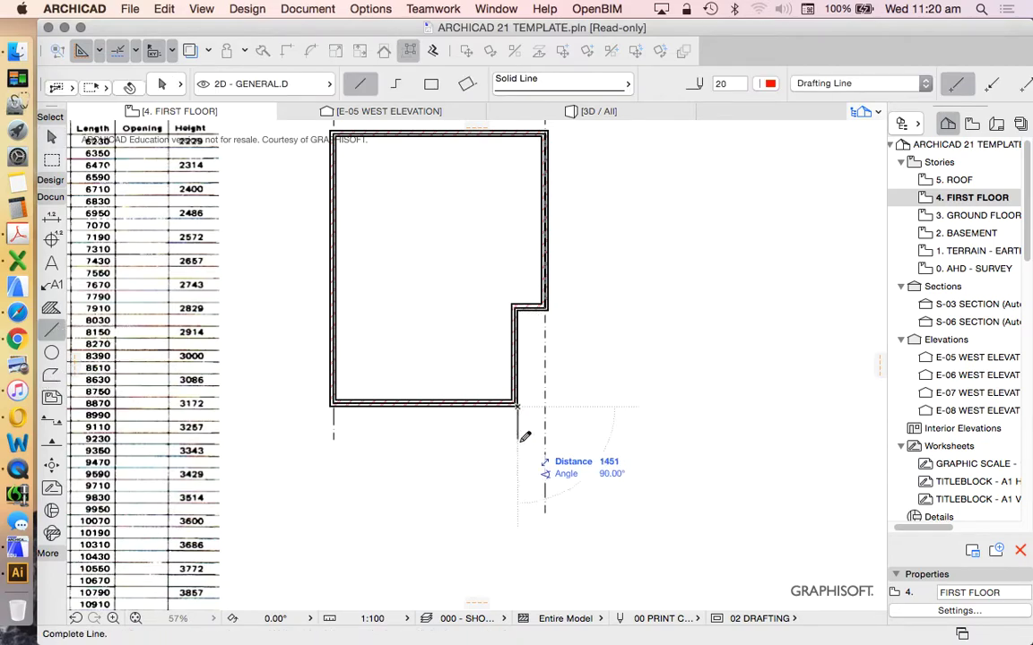
pyautogui.scroll(5, 341, 427)
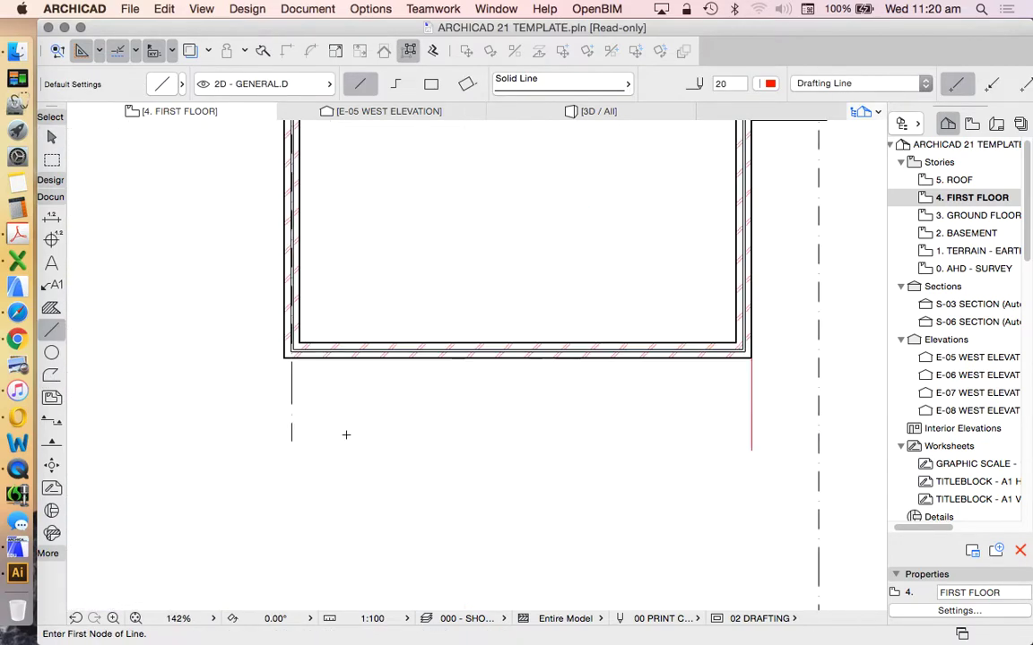
pyautogui.click(127, 52)
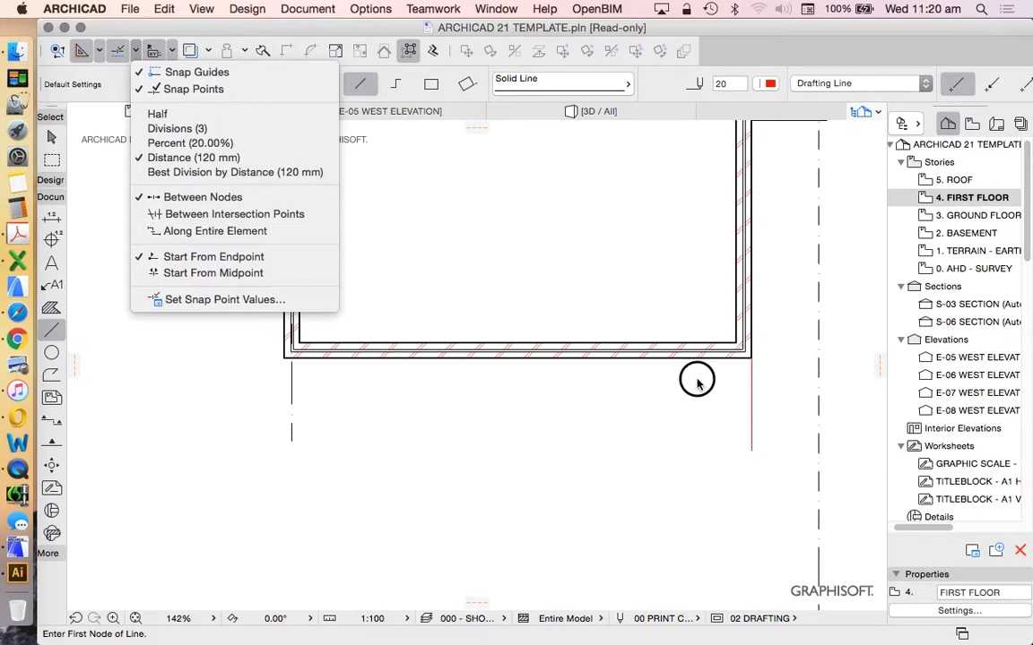
pyautogui.click(743, 371)
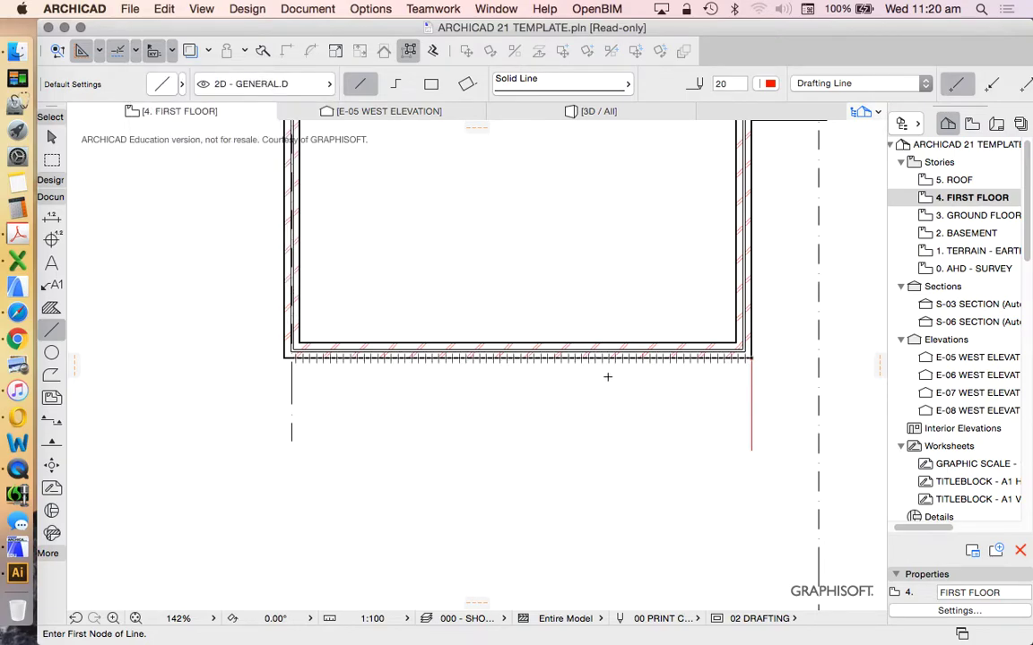
pyautogui.scroll(5, 251, 359)
pyautogui.click(134, 49)
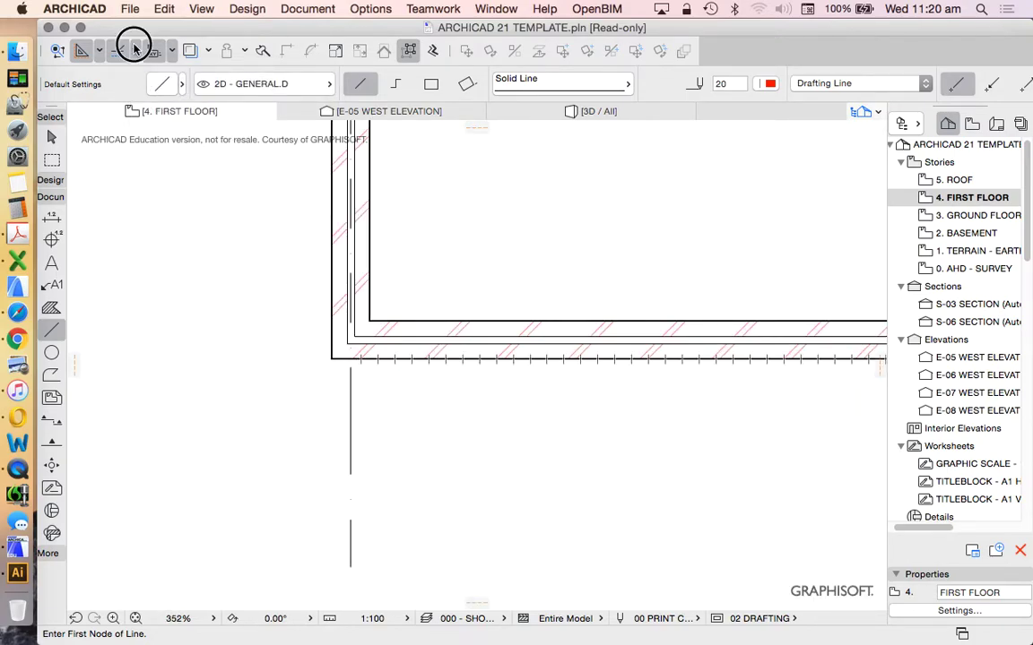
pyautogui.moveTo(134, 50)
pyautogui.mouseDown()
pyautogui.moveTo(195, 161)
pyautogui.moveTo(204, 236)
pyautogui.mouseUp()
pyautogui.scroll(-3, 144, 246)
pyautogui.scroll(-3, 143, 246)
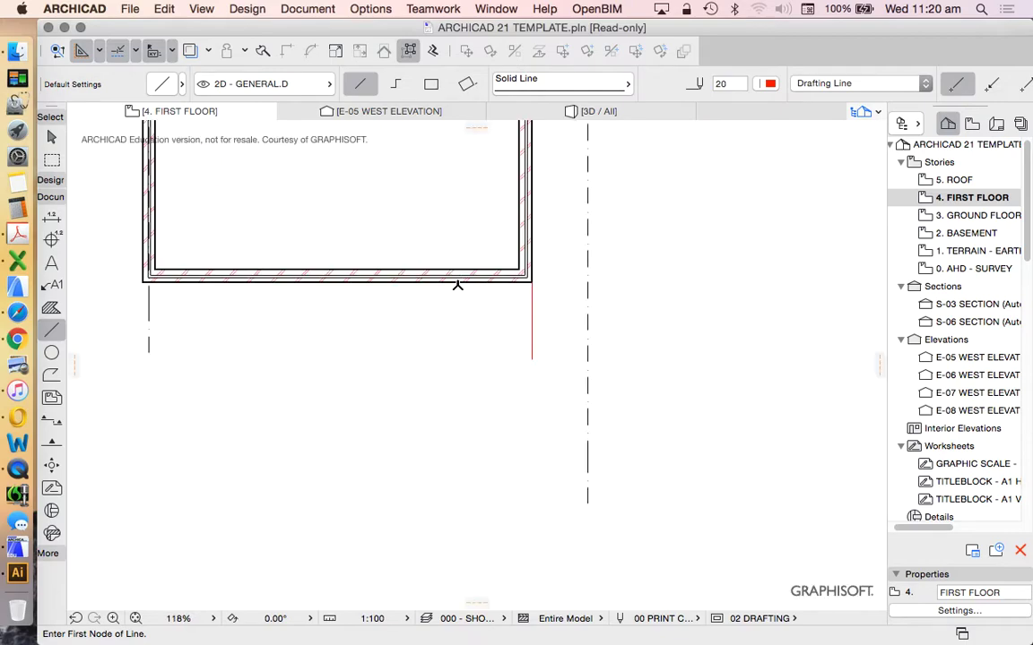
pyautogui.scroll(3, 479, 290)
# Move the red vertical reference line to the bottom wall's right-hand corner
pyautogui.press('Escape')
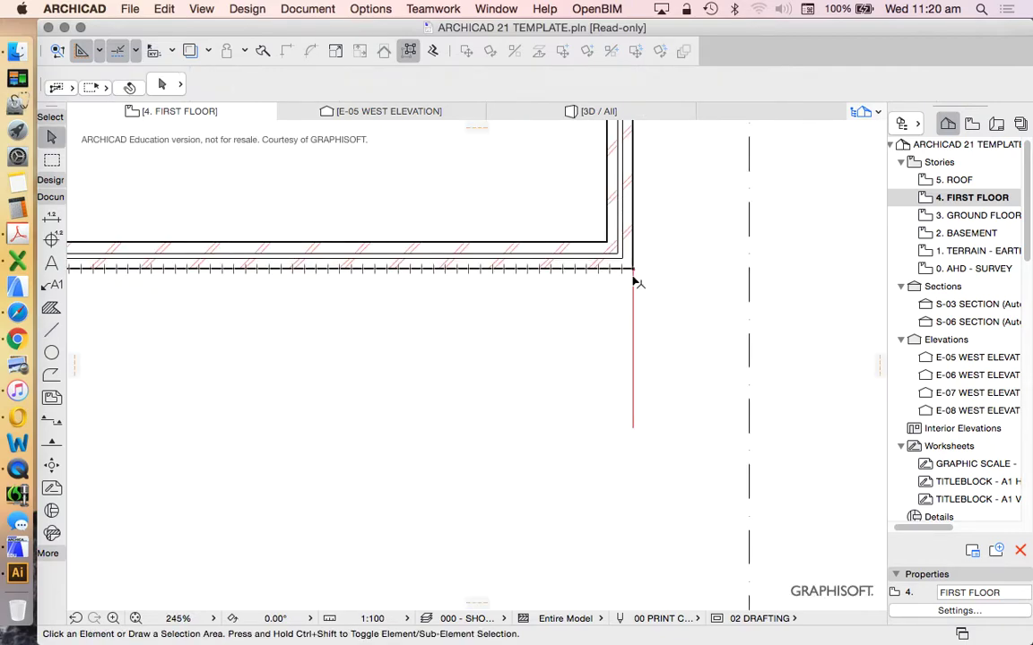
pyautogui.click(634, 283)
pyautogui.rightClick(698, 302)
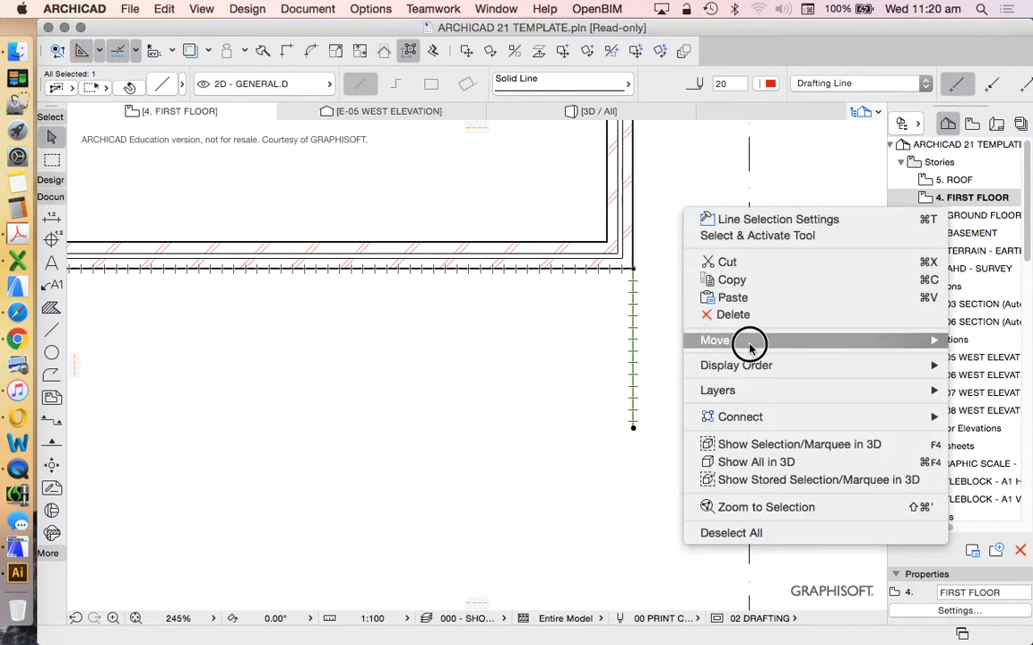
pyautogui.moveTo(714, 340)
pyautogui.click(583, 421)
pyautogui.click(634, 269)
pyautogui.scroll(-5, 635, 271)
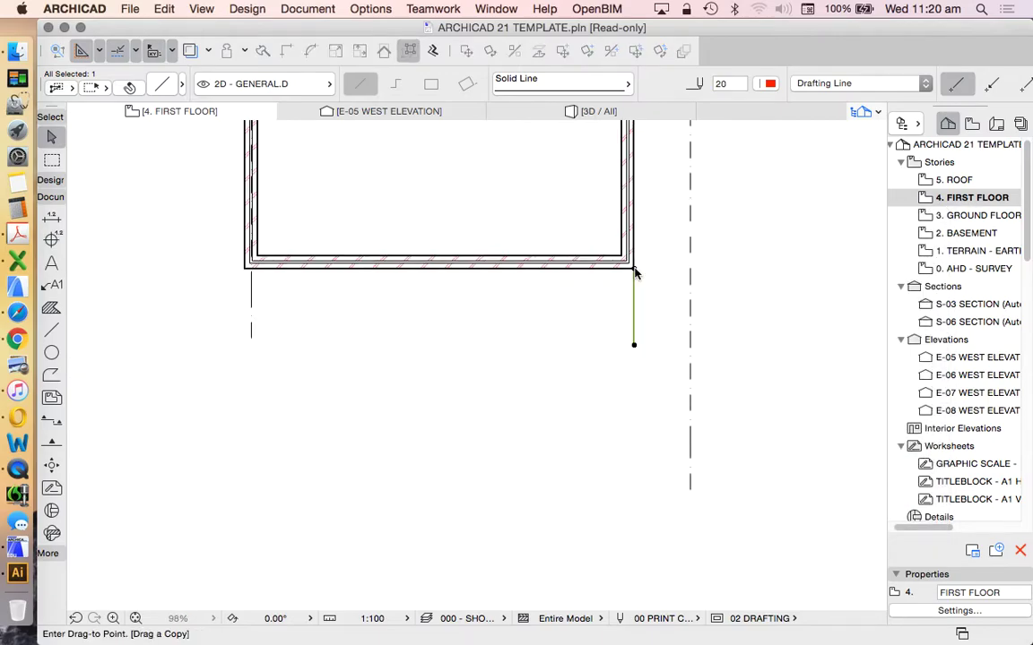
pyautogui.scroll(3, 439, 269)
pyautogui.click(468, 281)
pyautogui.scroll(-5, 363, 309)
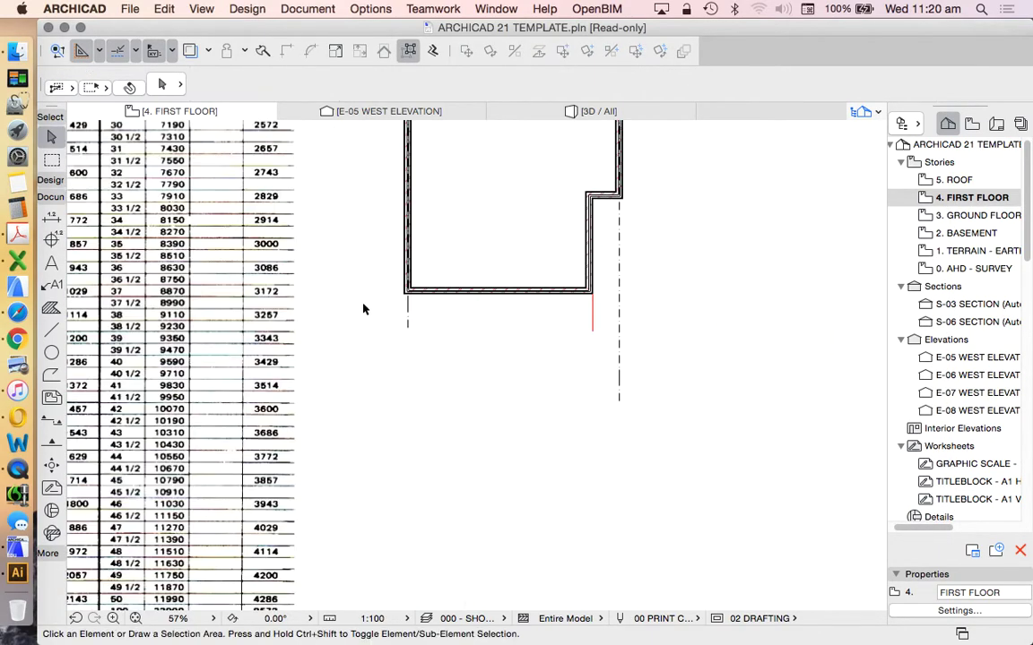
pyautogui.scroll(1, 363, 309)
# Draw a line beneath the bottom wall from its left corner to its right corner
pyautogui.click(51, 329)
pyautogui.scroll(-3, 386, 371)
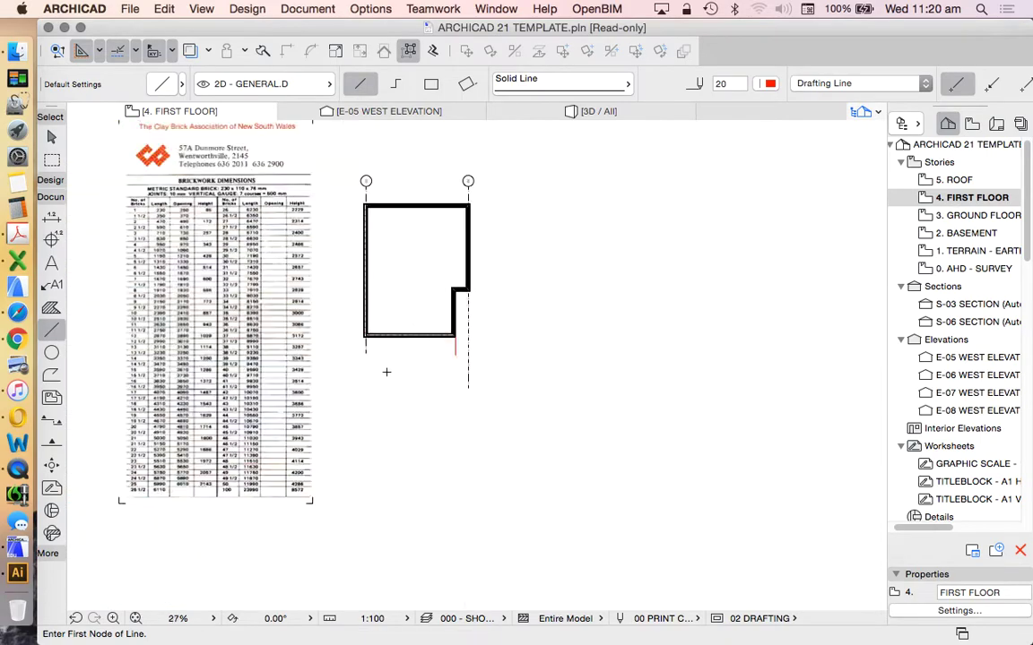
pyautogui.scroll(3, 350, 352)
pyautogui.scroll(5, 348, 353)
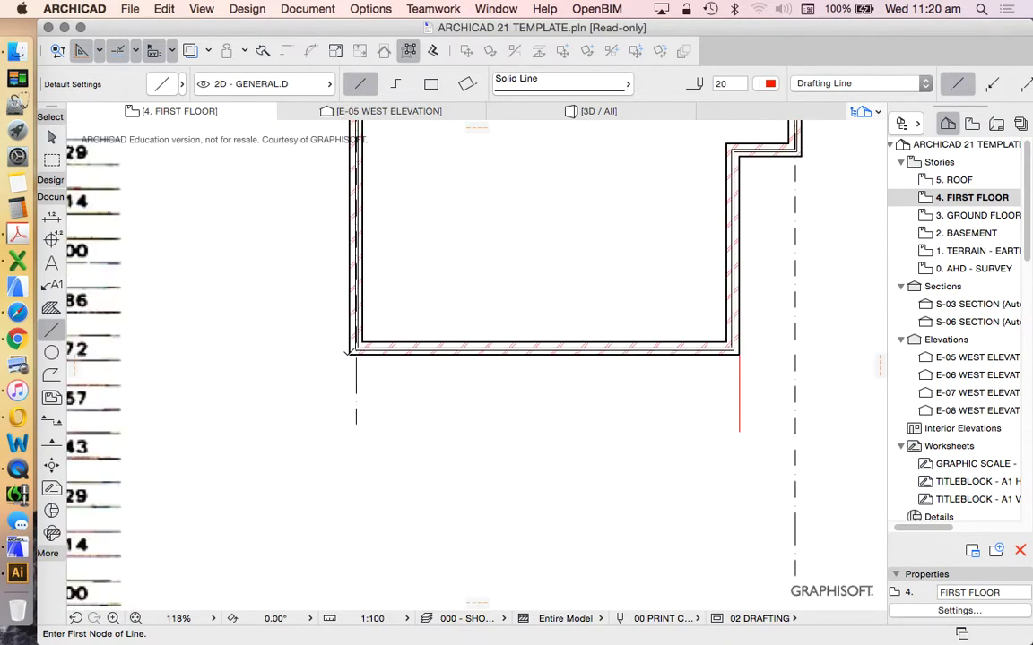
pyautogui.click(348, 354)
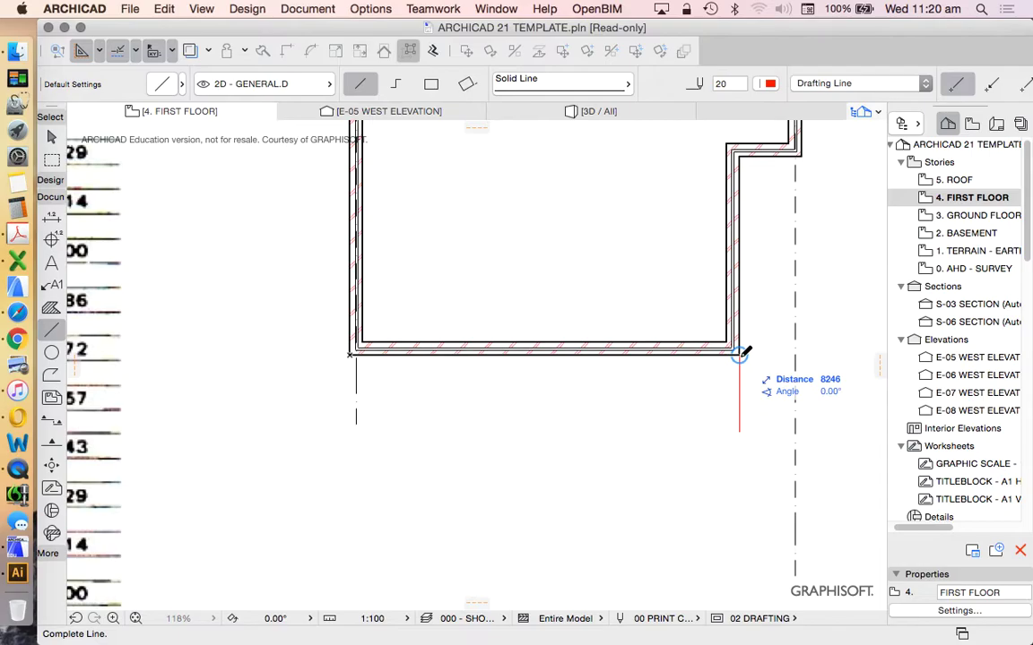
pyautogui.click(740, 352)
# Add an 82-long line from the wall corner to complete the red reference line
pyautogui.scroll(-4, 742, 358)
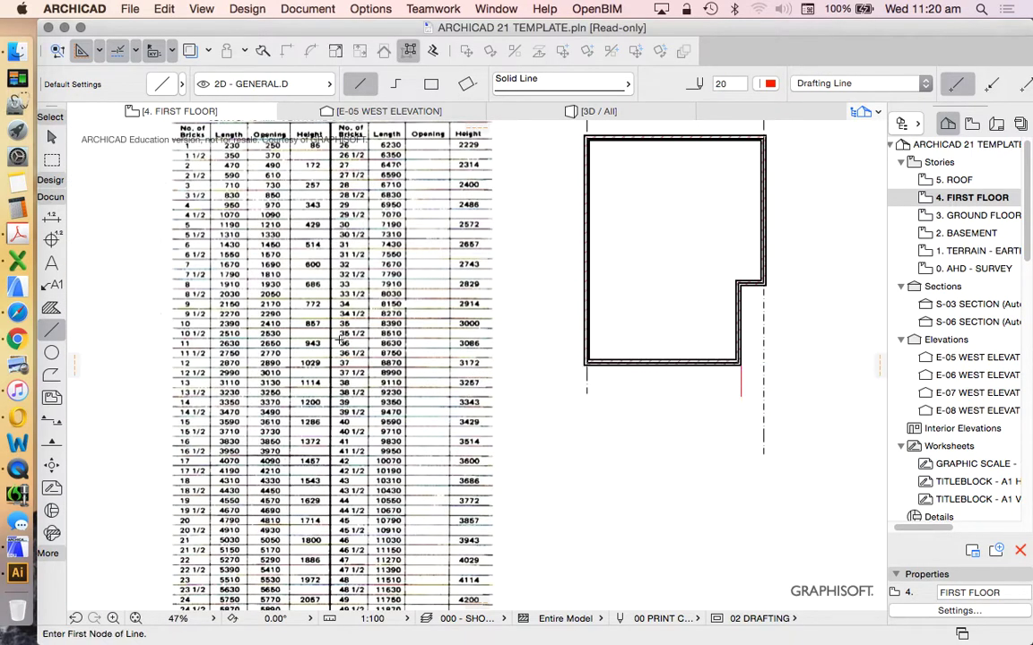
pyautogui.scroll(-1, 338, 340)
pyautogui.scroll(3, 359, 269)
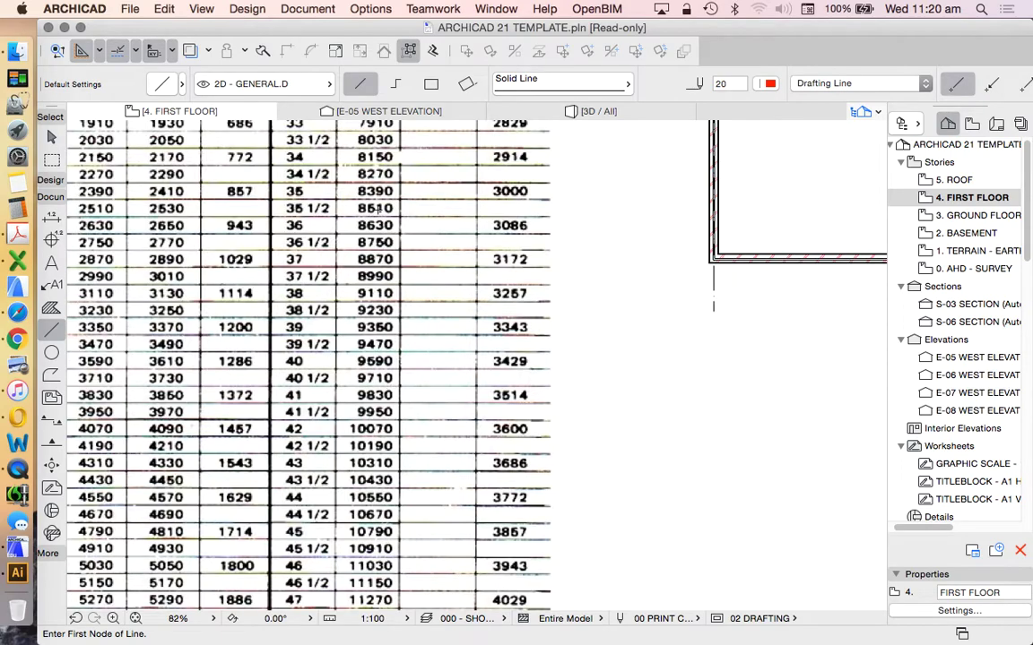
pyautogui.scroll(3, 377, 208)
pyautogui.scroll(-2, 375, 180)
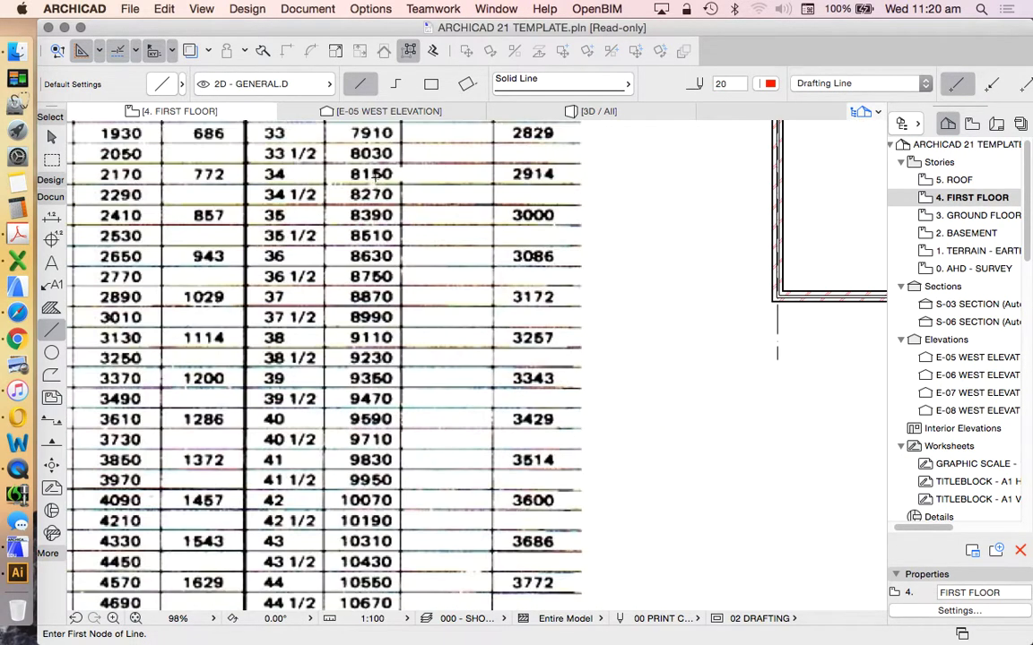
pyautogui.scroll(2, 377, 179)
pyautogui.scroll(-3, 371, 198)
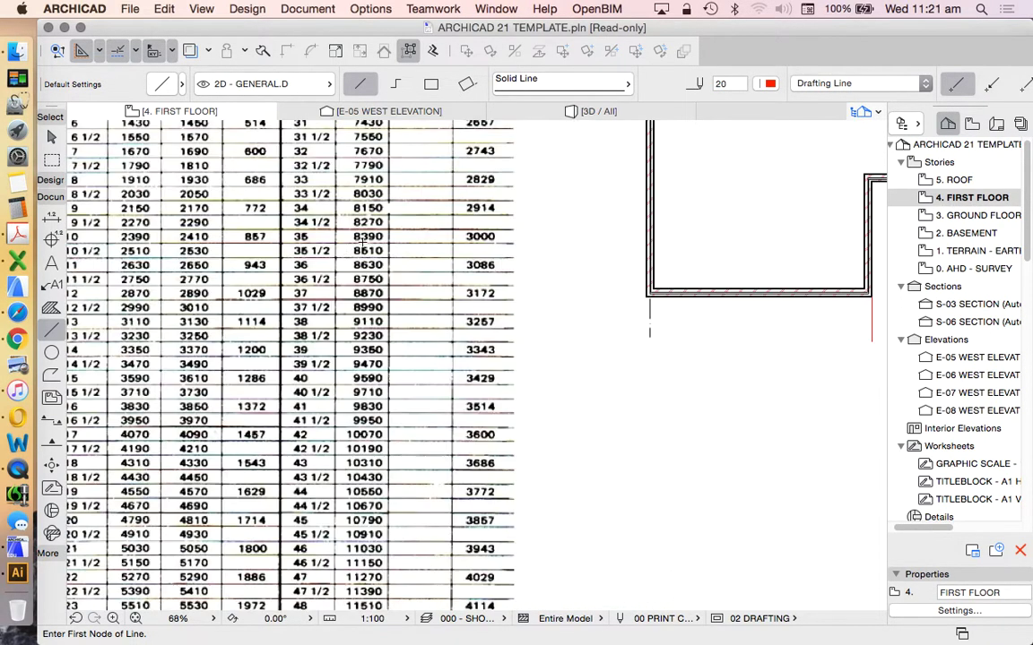
pyautogui.scroll(2, 786, 333)
pyautogui.click(785, 330)
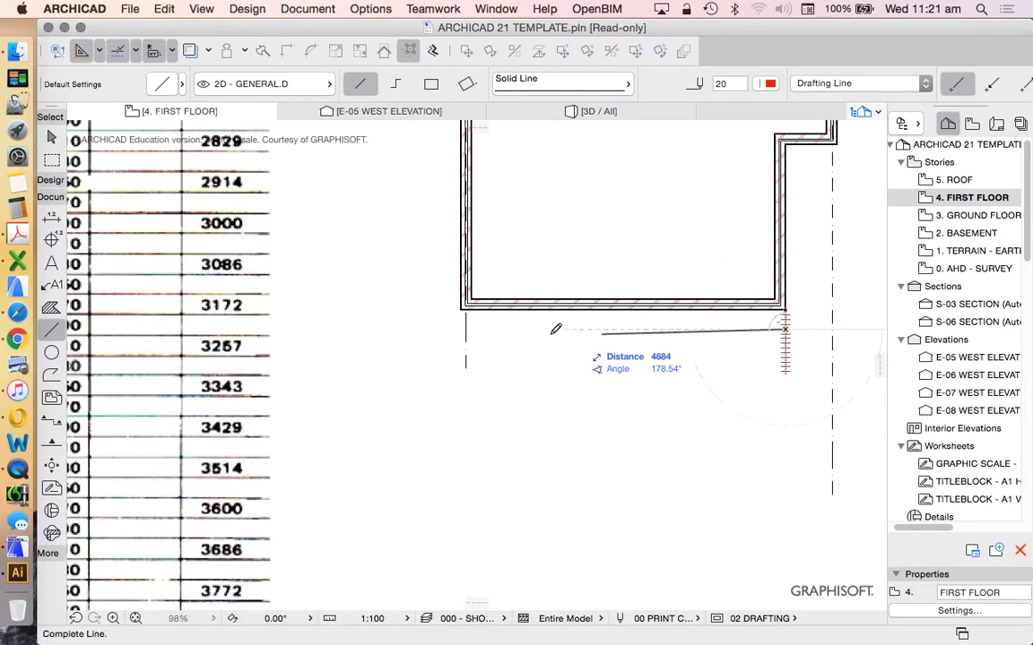
pyautogui.write('8270')
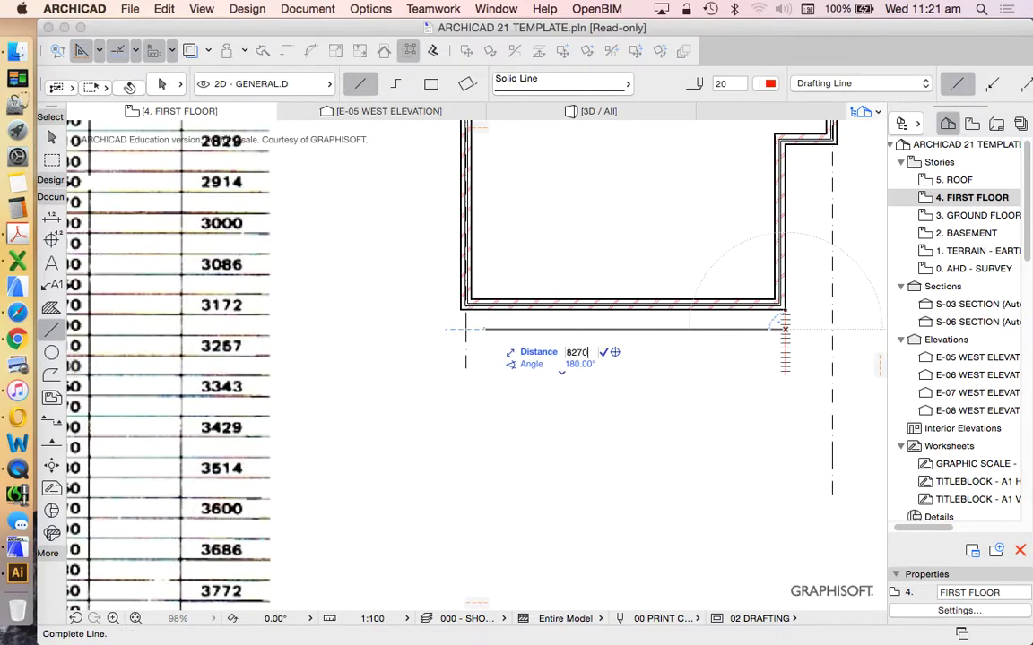
pyautogui.press('Return')
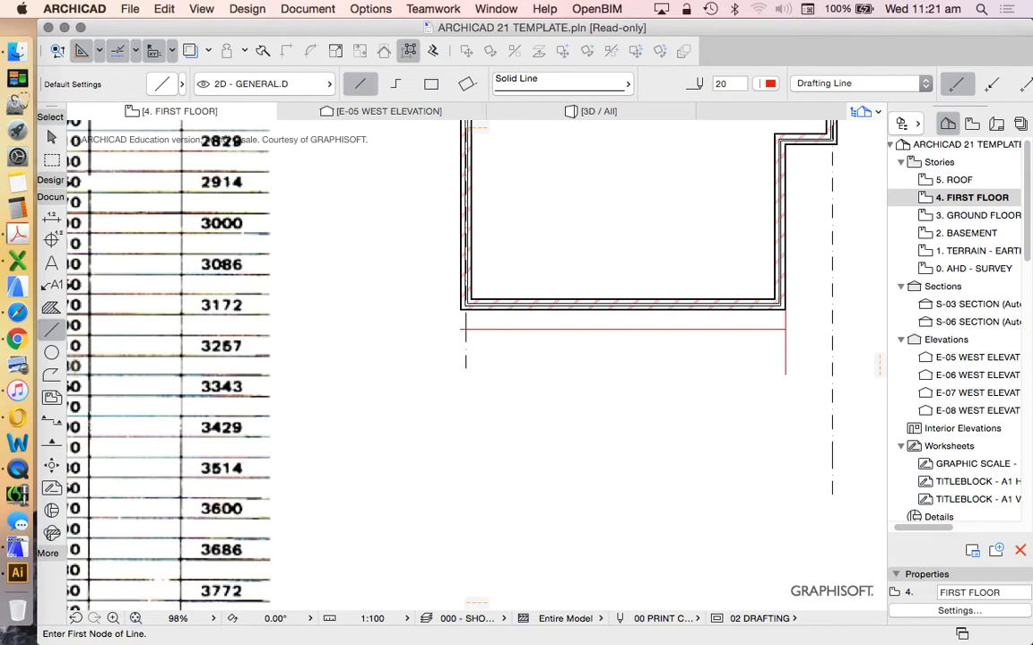
pyautogui.scroll(-2, 476, 287)
pyautogui.scroll(5, 476, 287)
# Try dragging the west wall outward, then cancel the move and clear the selection
pyautogui.click(51, 136)
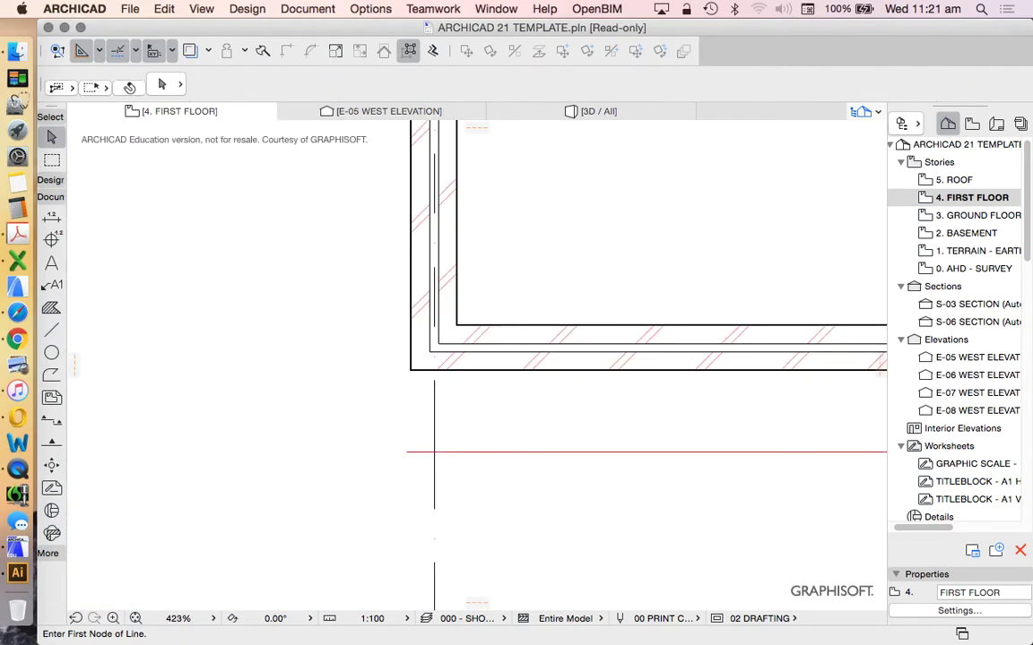
pyautogui.moveTo(412, 311)
pyautogui.mouseDown()
pyautogui.moveTo(428, 480)
pyautogui.moveTo(451, 470)
pyautogui.mouseUp()
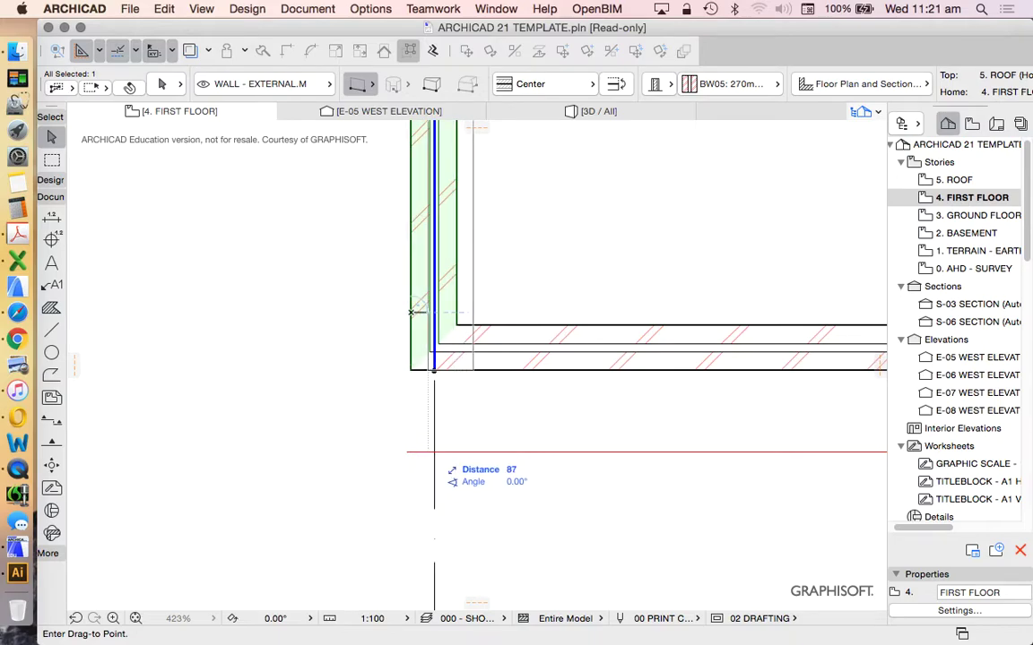
pyautogui.scroll(5, 435, 455)
pyautogui.press('Escape')
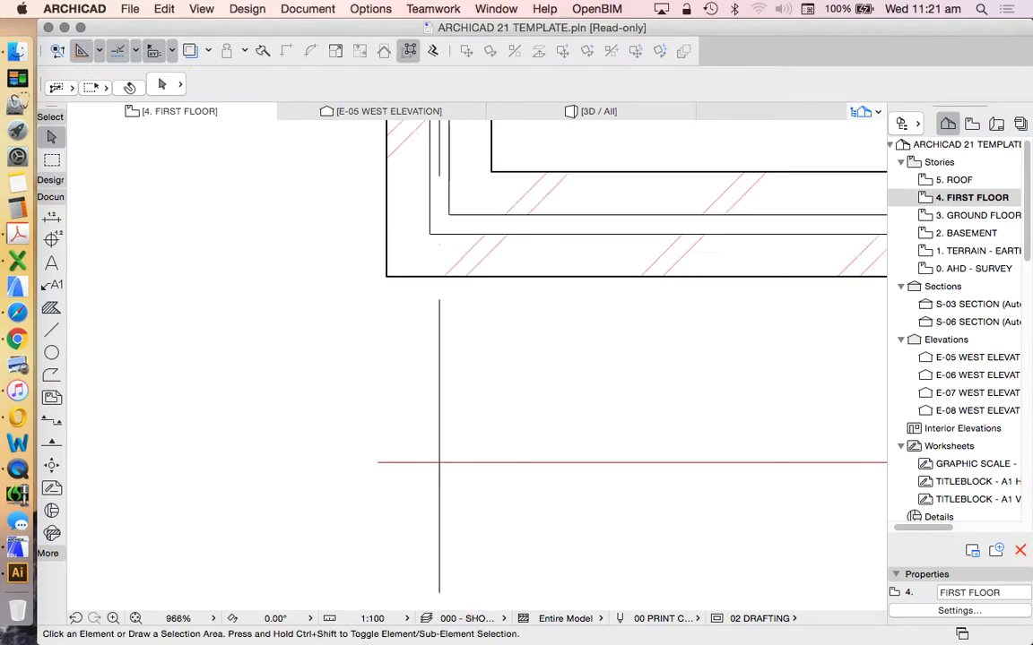
pyautogui.scroll(-5, 439, 463)
pyautogui.scroll(-5, 439, 463)
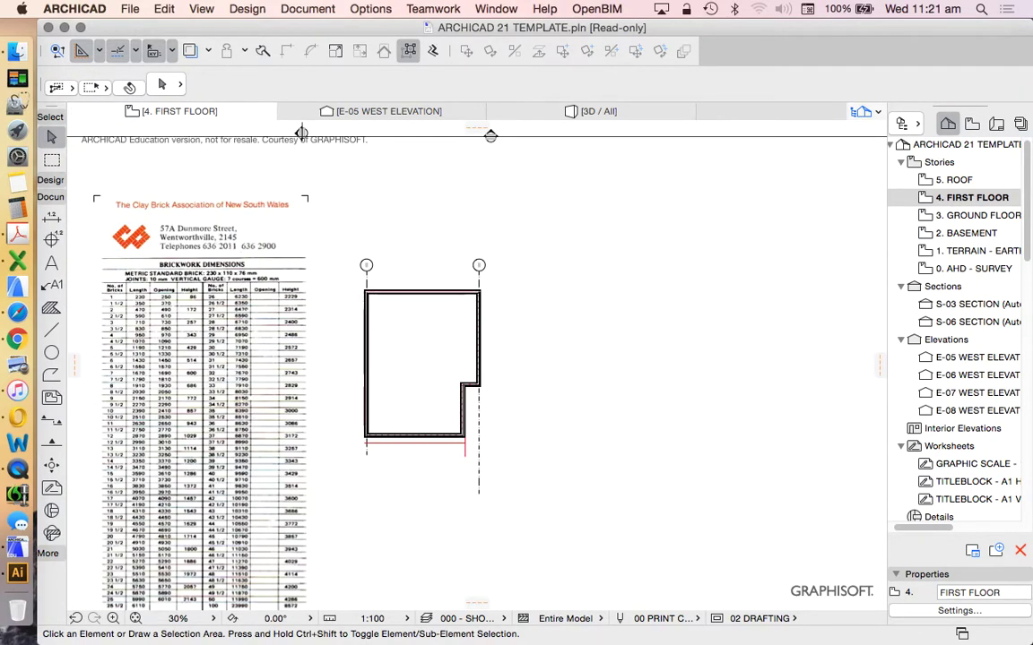
# Marquee the west wall and stretch its lower-left corner to the red reference line's end
pyautogui.press('m')
pyautogui.click(348, 235)
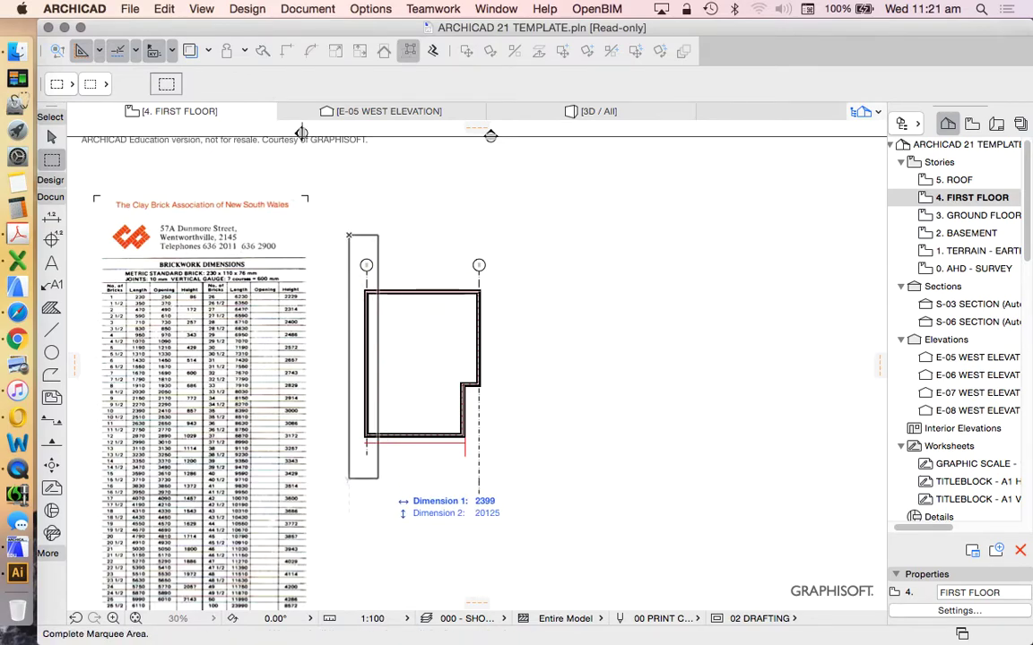
pyautogui.click(378, 479)
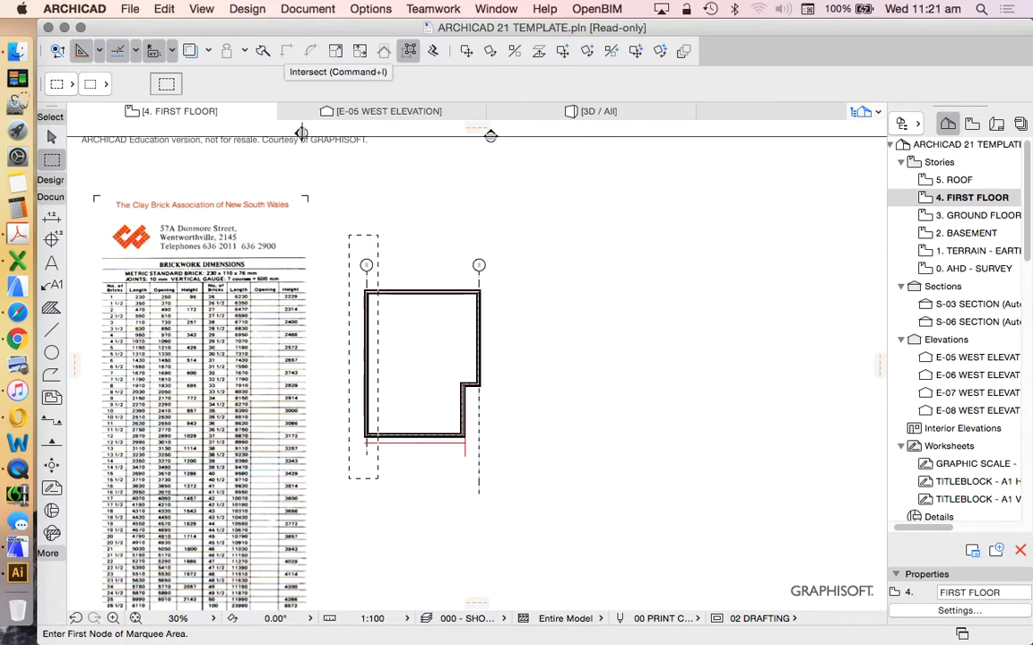
pyautogui.click(164, 8)
pyautogui.moveTo(187, 335)
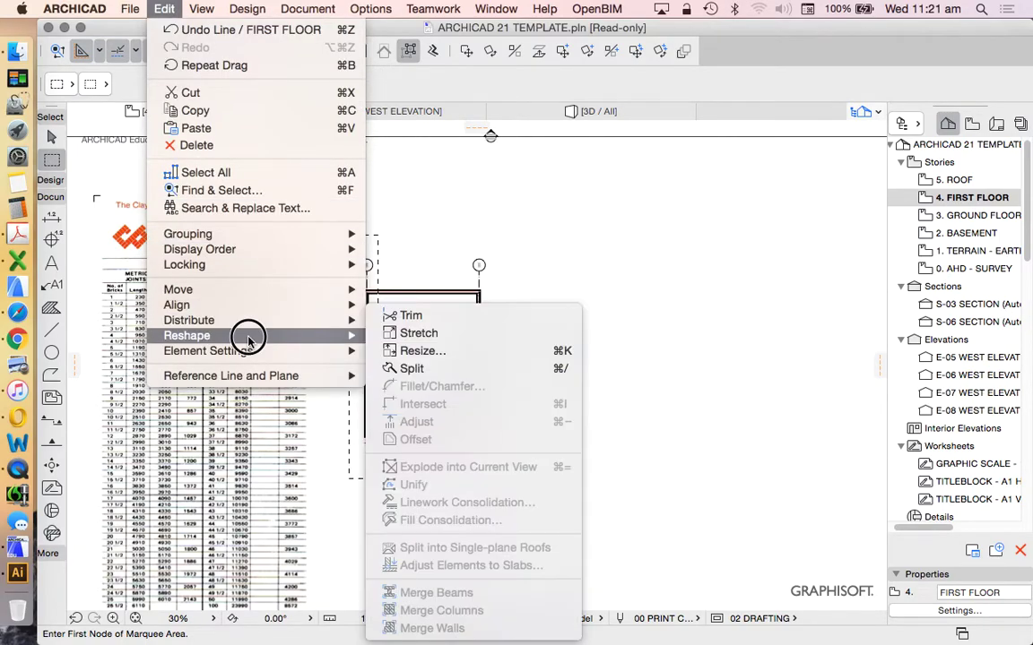
pyautogui.click(421, 333)
pyautogui.scroll(10, 363, 400)
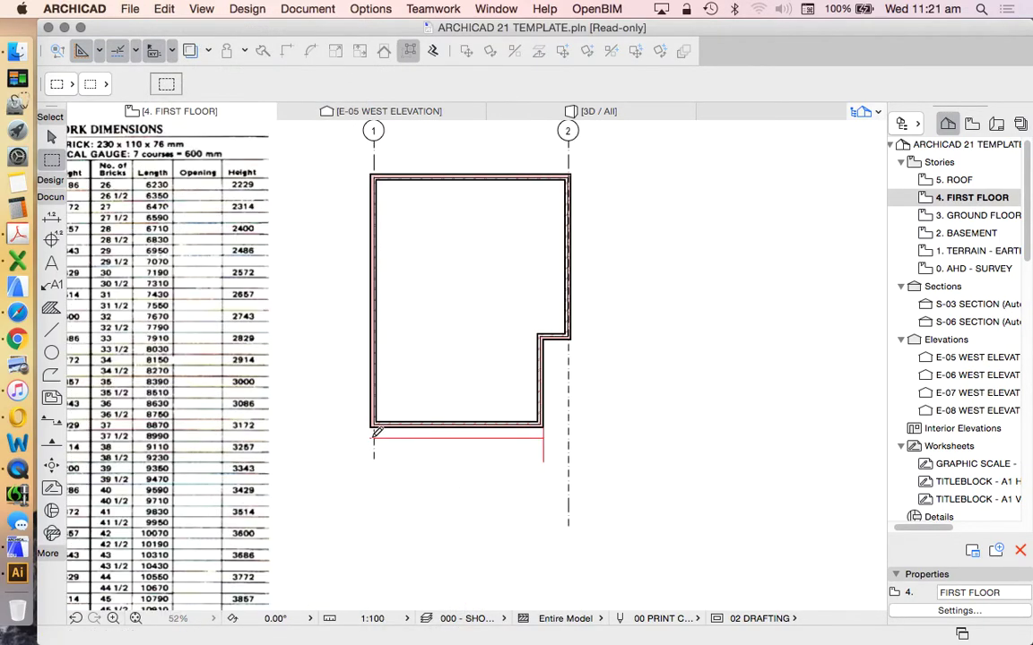
pyautogui.click(362, 406)
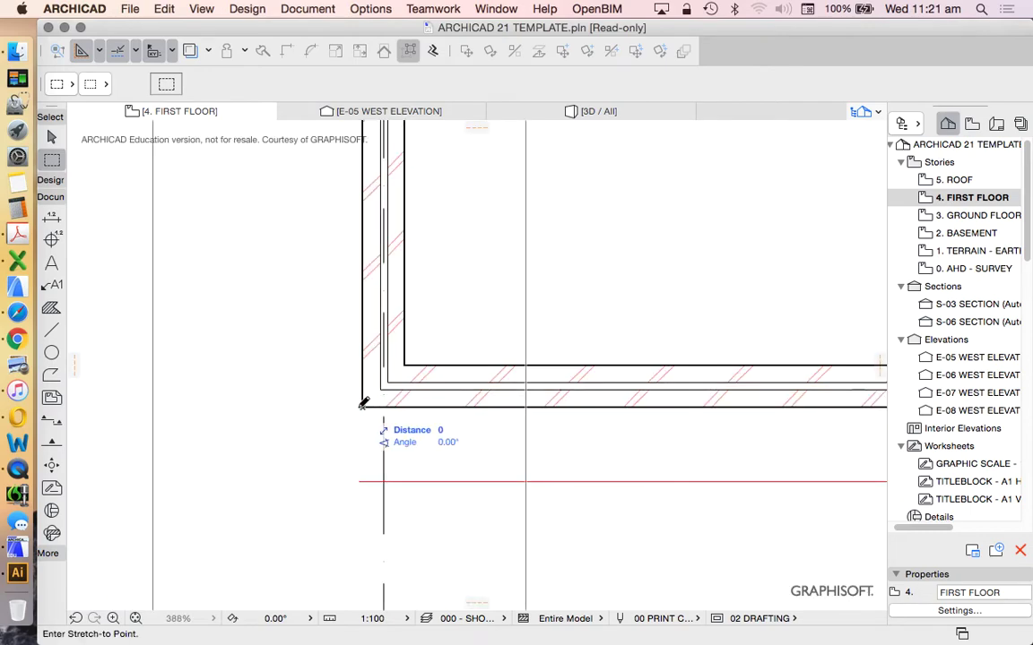
pyautogui.click(360, 477)
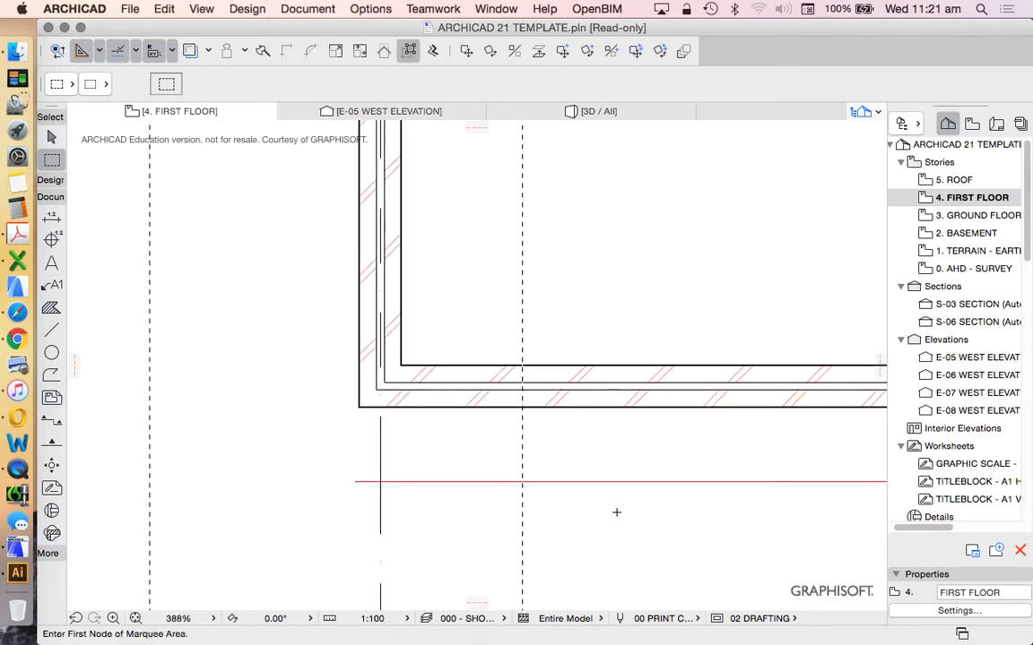
pyautogui.press('Escape')
# Remove the red reference line beneath the south wall
pyautogui.scroll(-10, 365, 467)
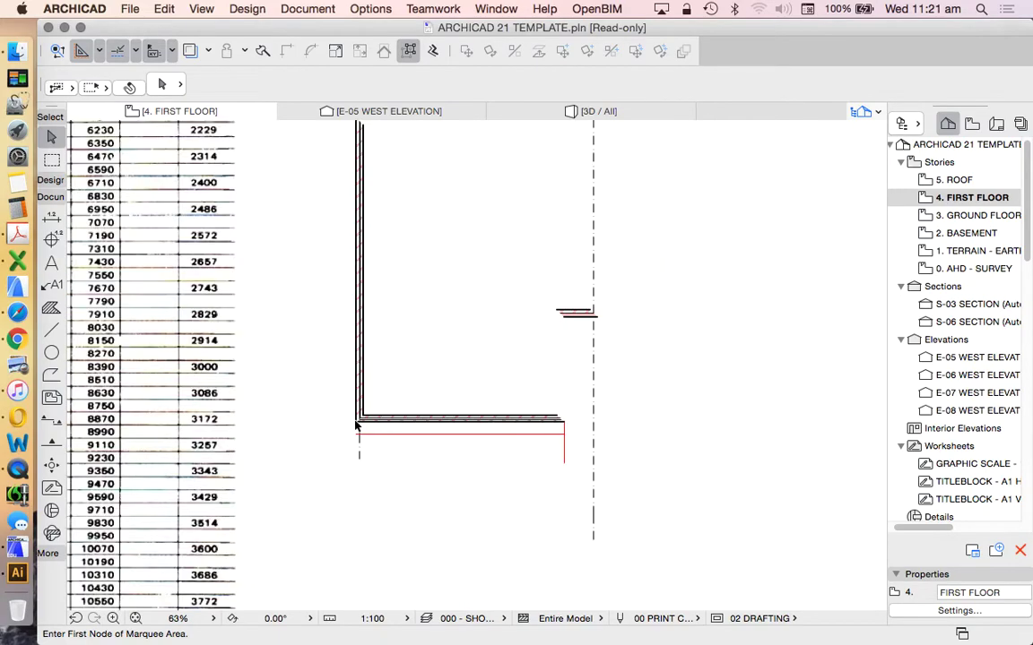
pyautogui.click(466, 439)
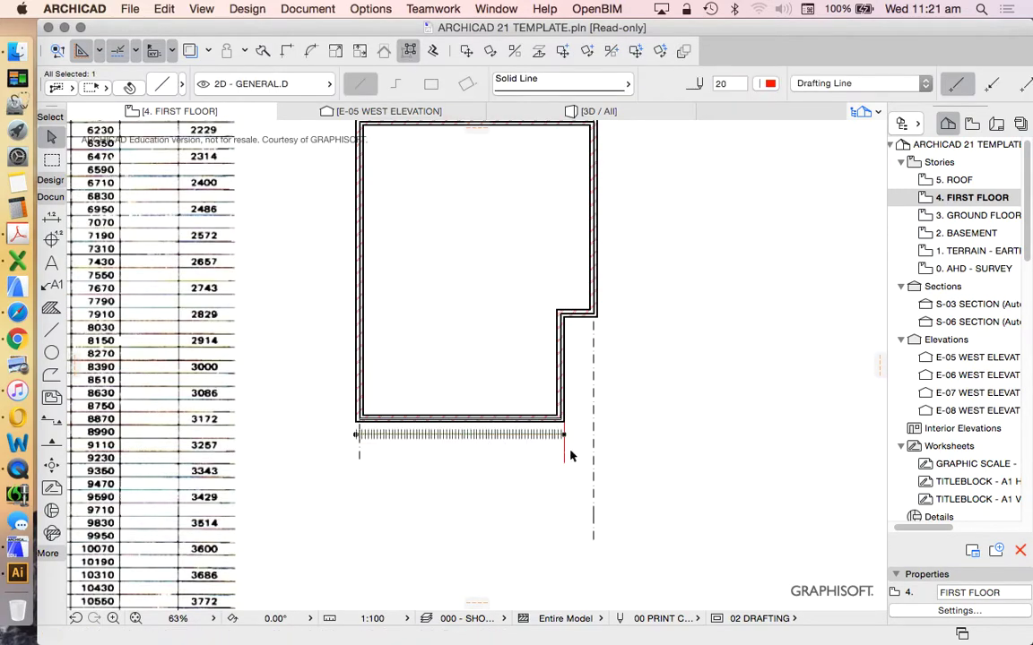
pyautogui.click(565, 492)
pyautogui.scroll(-4, 566, 484)
pyautogui.scroll(4, 567, 478)
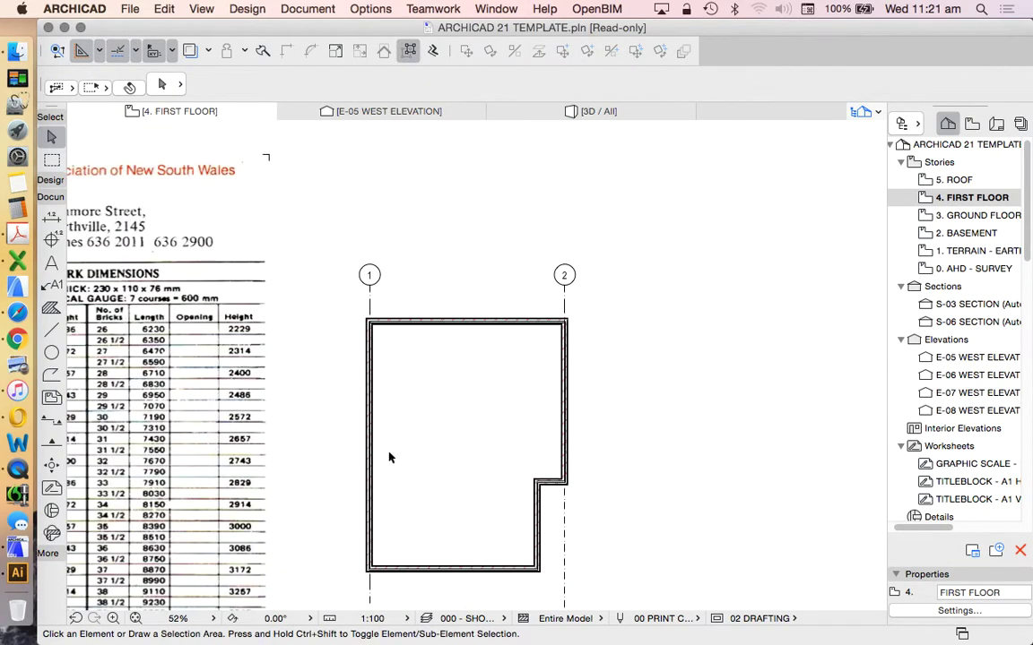
pyautogui.click(51, 330)
# Draw a line from the top-left to top-right wall corner and compare its length against the brick table
pyautogui.scroll(2, 400, 303)
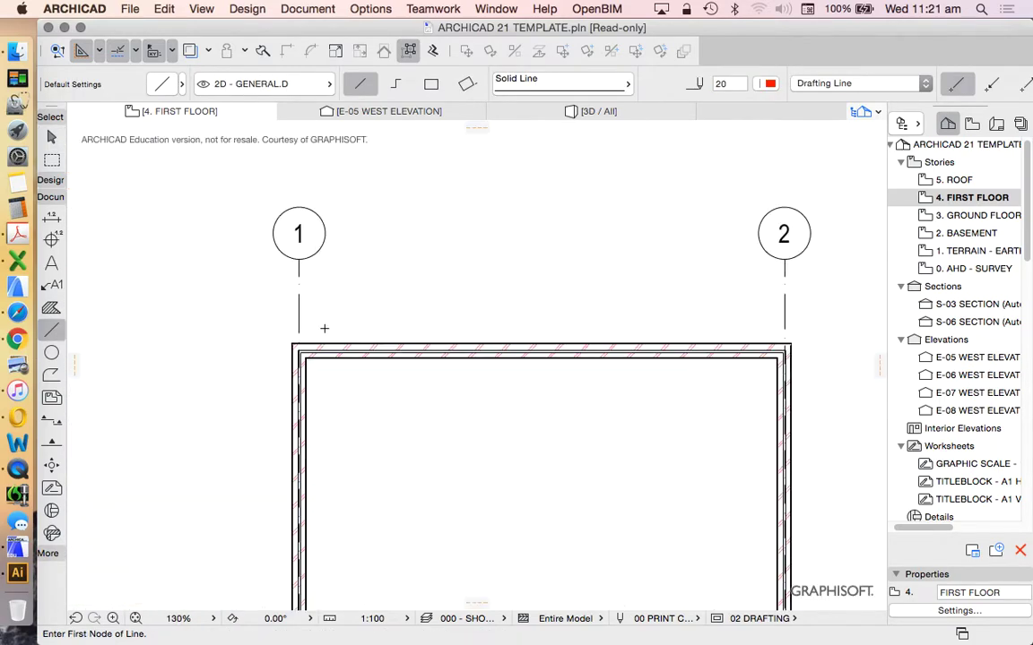
pyautogui.click(293, 344)
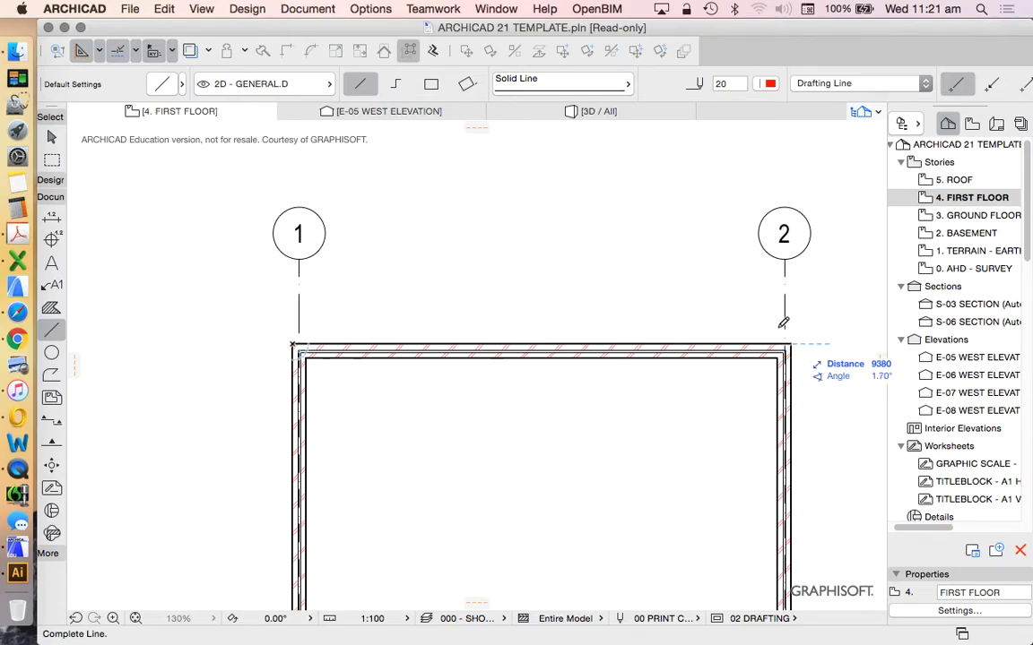
pyautogui.click(785, 323)
pyautogui.scroll(-5, 650, 193)
pyautogui.scroll(3, 595, 408)
pyautogui.scroll(3, 595, 408)
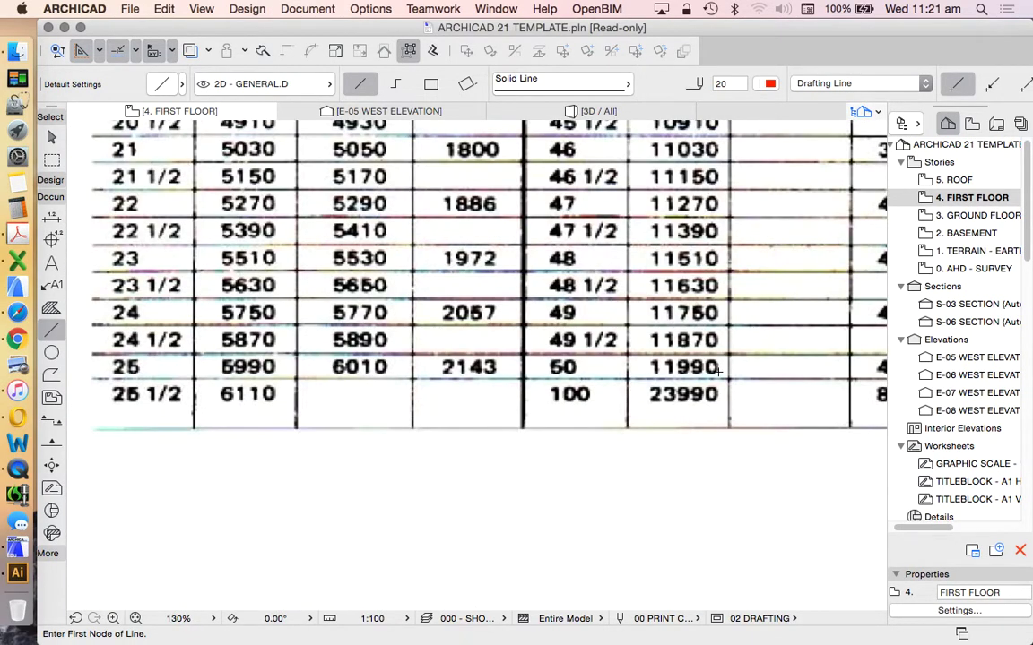
pyautogui.scroll(-2, 519, 477)
pyautogui.scroll(-2, 538, 430)
pyautogui.scroll(1, 579, 404)
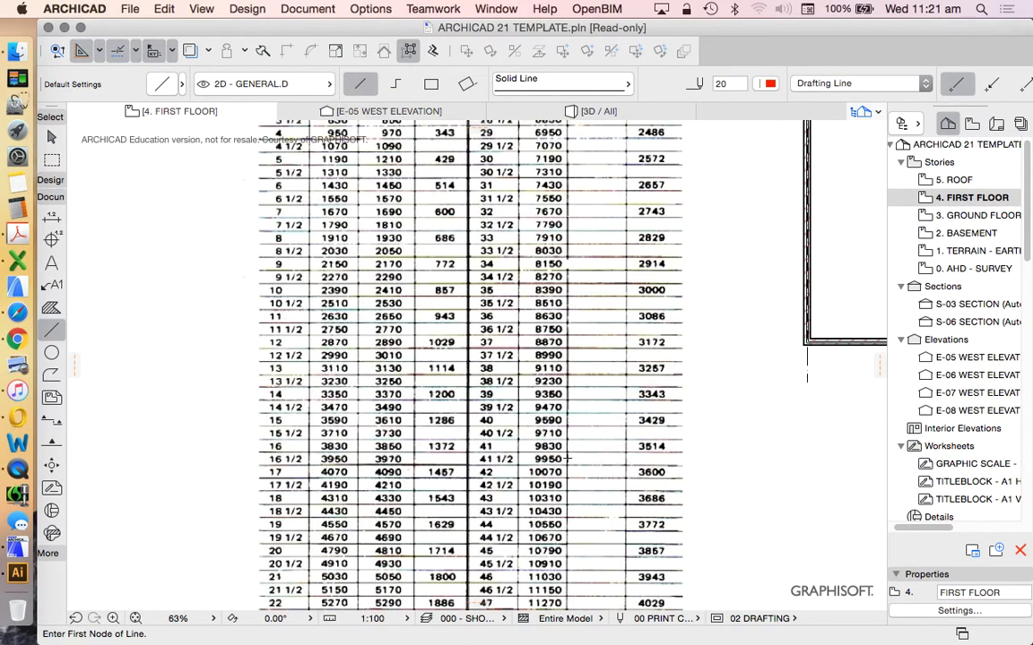
pyautogui.scroll(3, 578, 404)
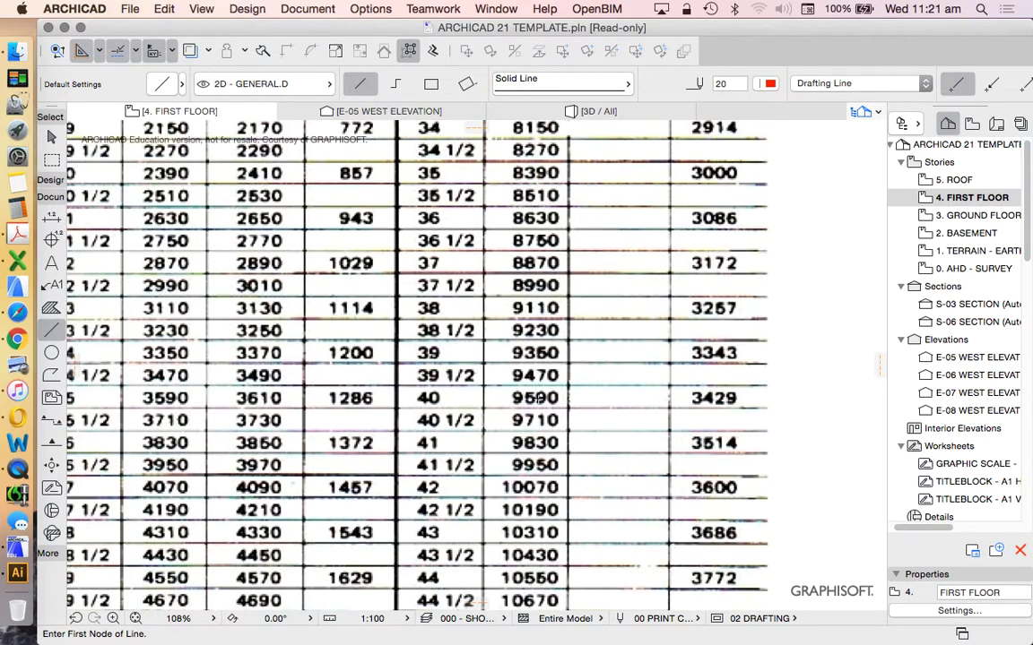
pyautogui.scroll(-3, 536, 400)
pyautogui.scroll(-3, 536, 400)
pyautogui.scroll(5, 528, 359)
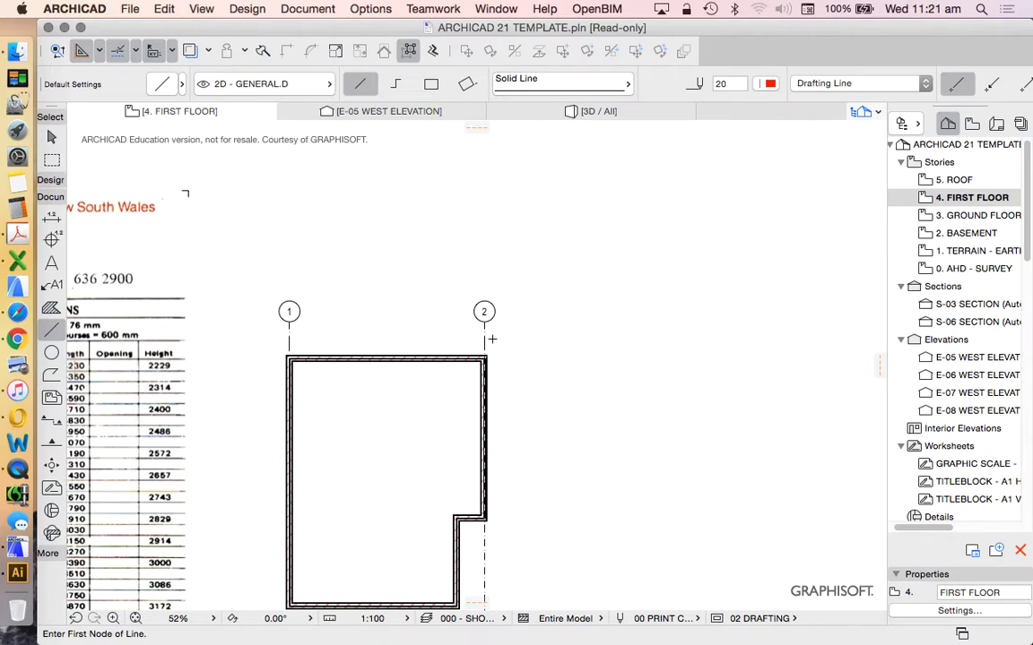
pyautogui.press('Escape')
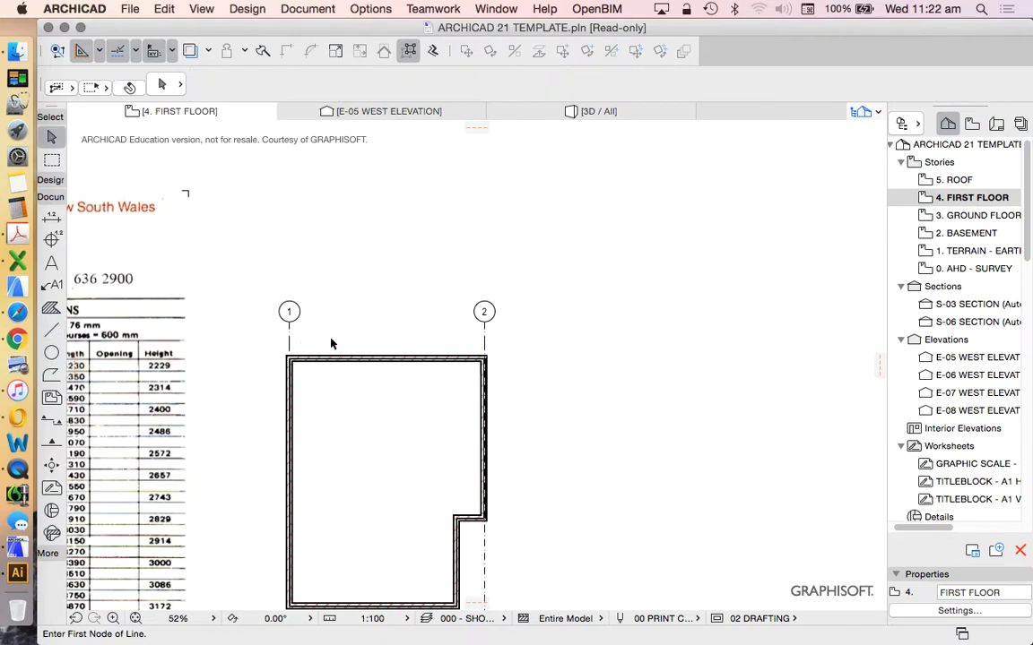
pyautogui.scroll(2, 355, 326)
pyautogui.scroll(2, 299, 362)
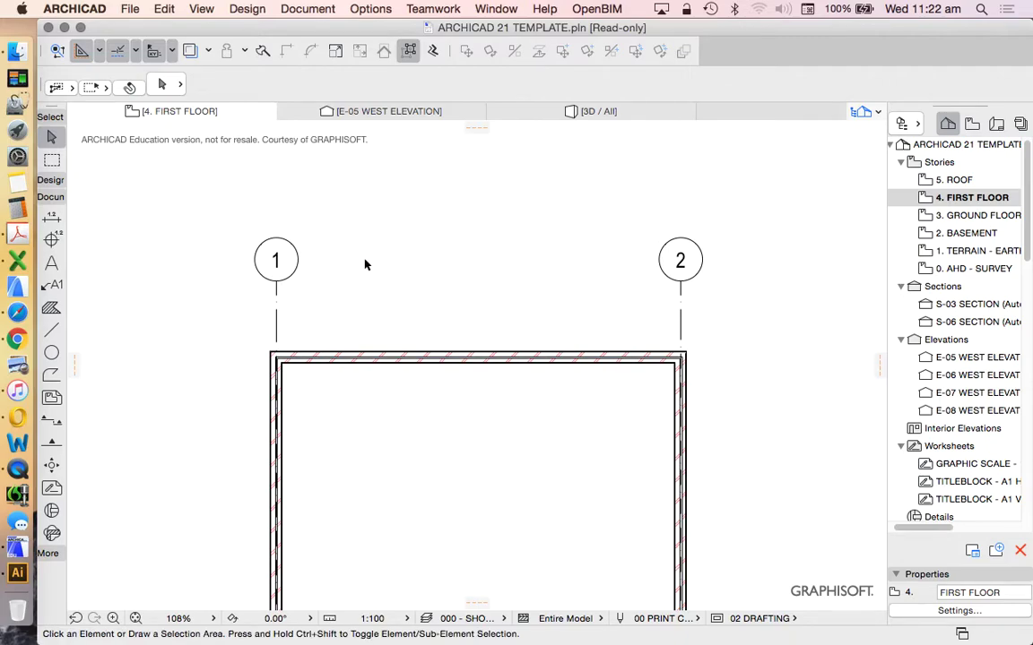
pyautogui.scroll(-2, 375, 271)
pyautogui.scroll(-2, 405, 213)
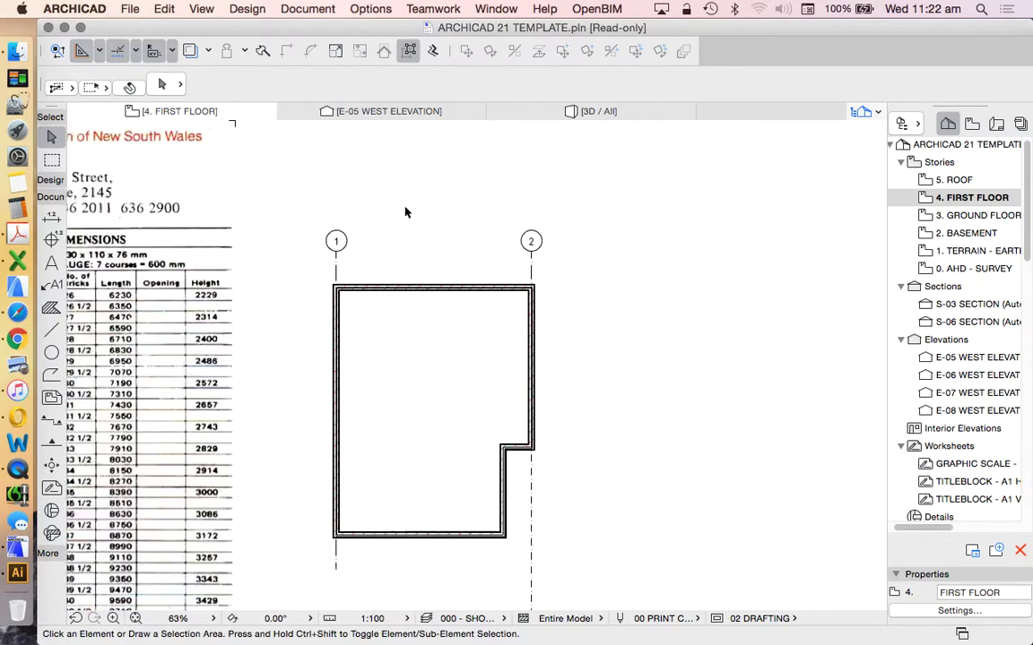
pyautogui.scroll(1, 403, 260)
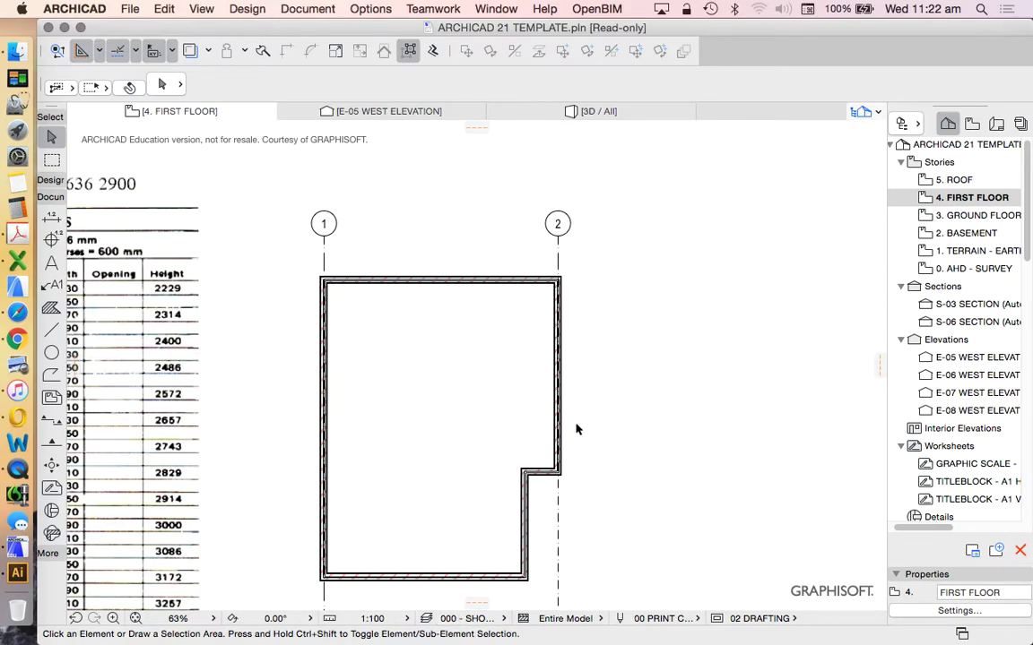
pyautogui.scroll(-3, 477, 269)
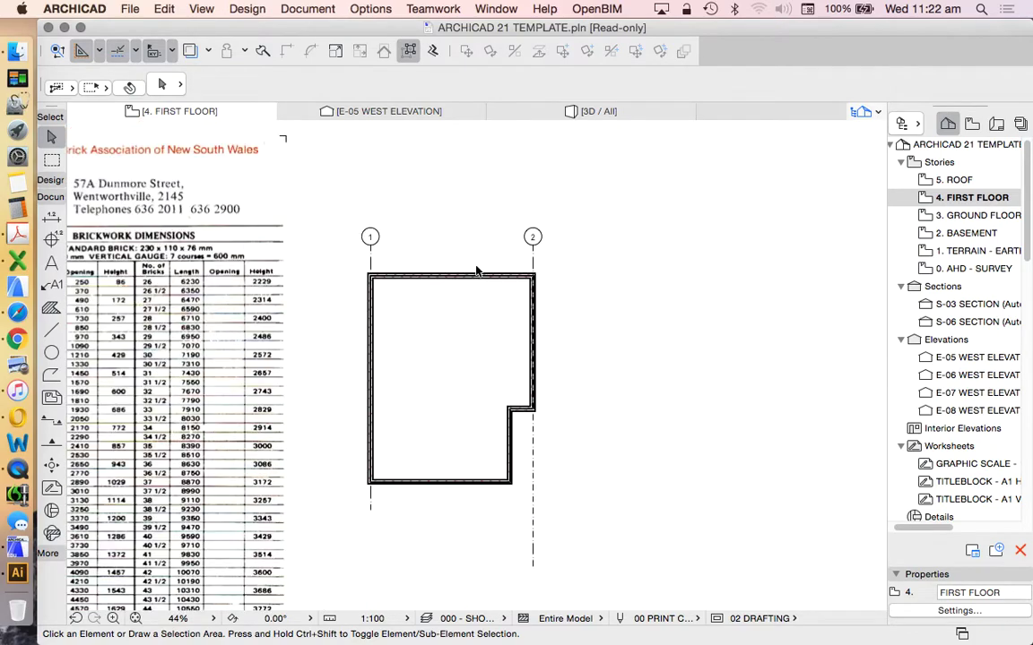
pyautogui.scroll(-2, 574, 271)
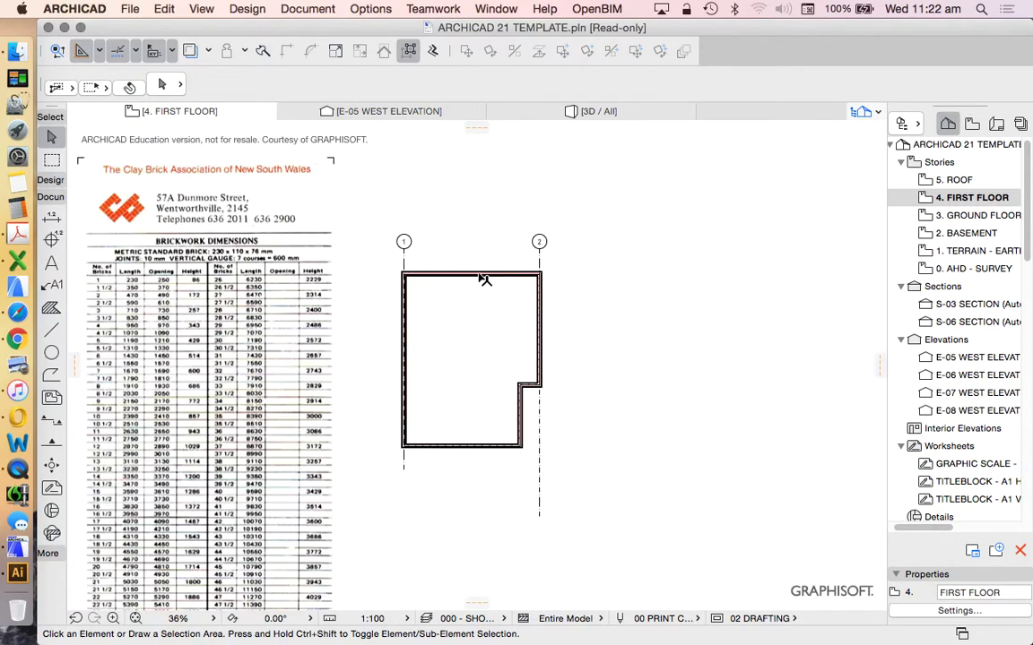
pyautogui.scroll(2, 484, 280)
pyautogui.scroll(2, 487, 285)
pyautogui.scroll(2, 487, 269)
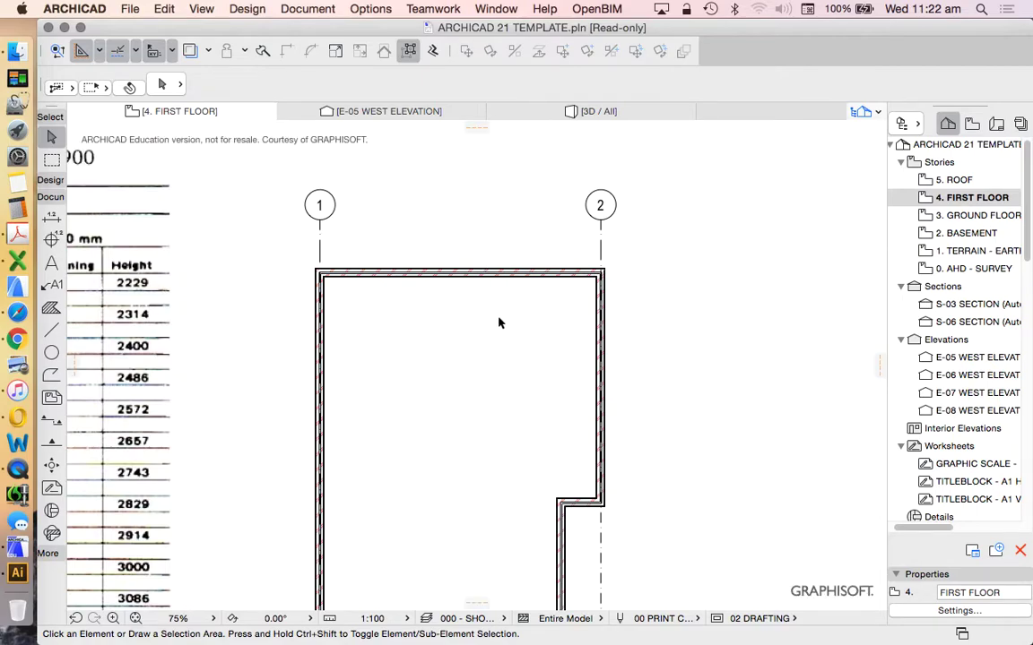
pyautogui.scroll(-3, 502, 276)
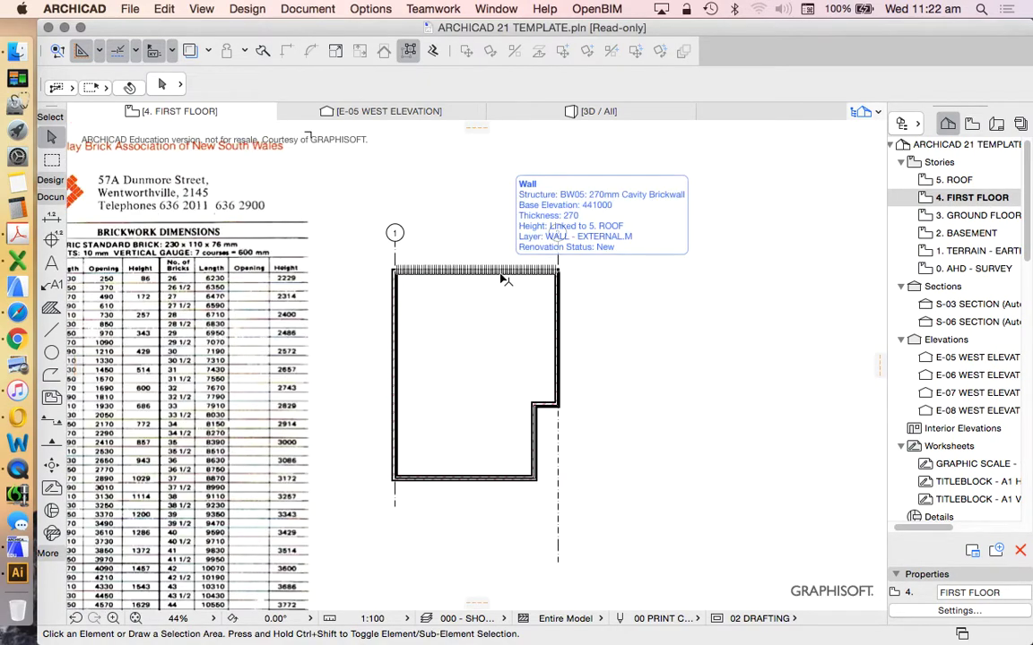
pyautogui.scroll(3, 367, 281)
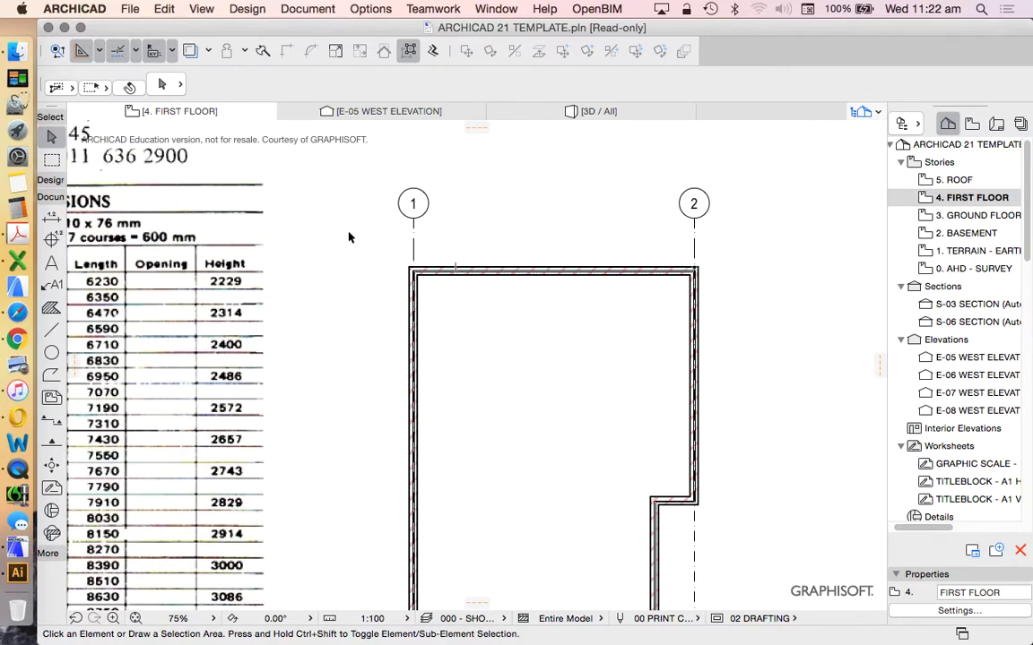
pyautogui.scroll(-2, 350, 238)
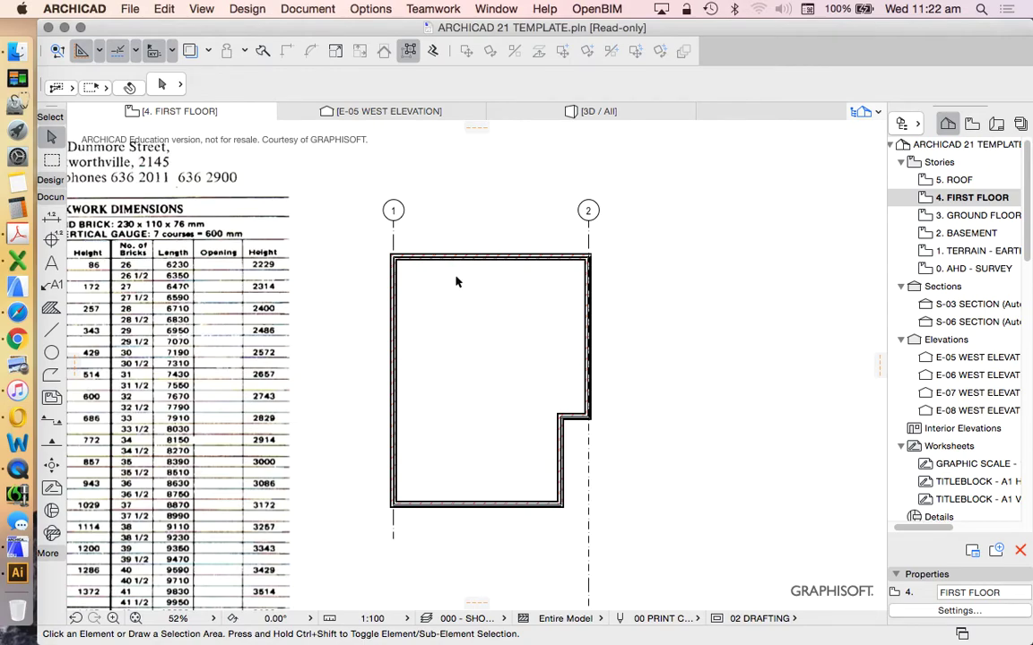